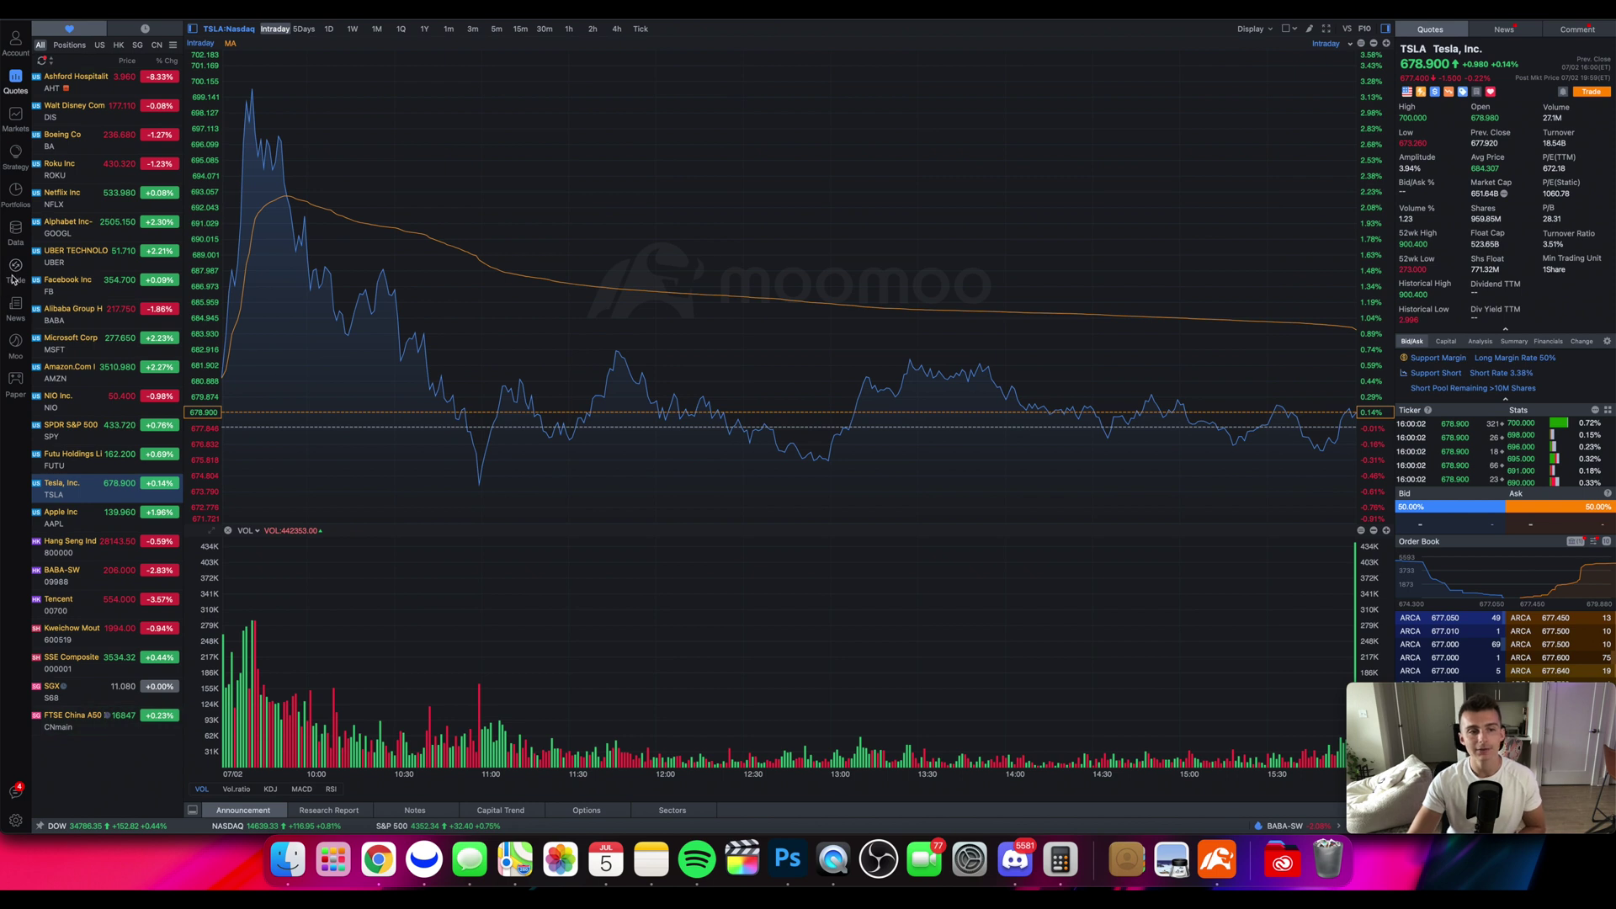
Switch from the TSLA quote chart to the Trade layout with positions and orders.
left_click(12, 268)
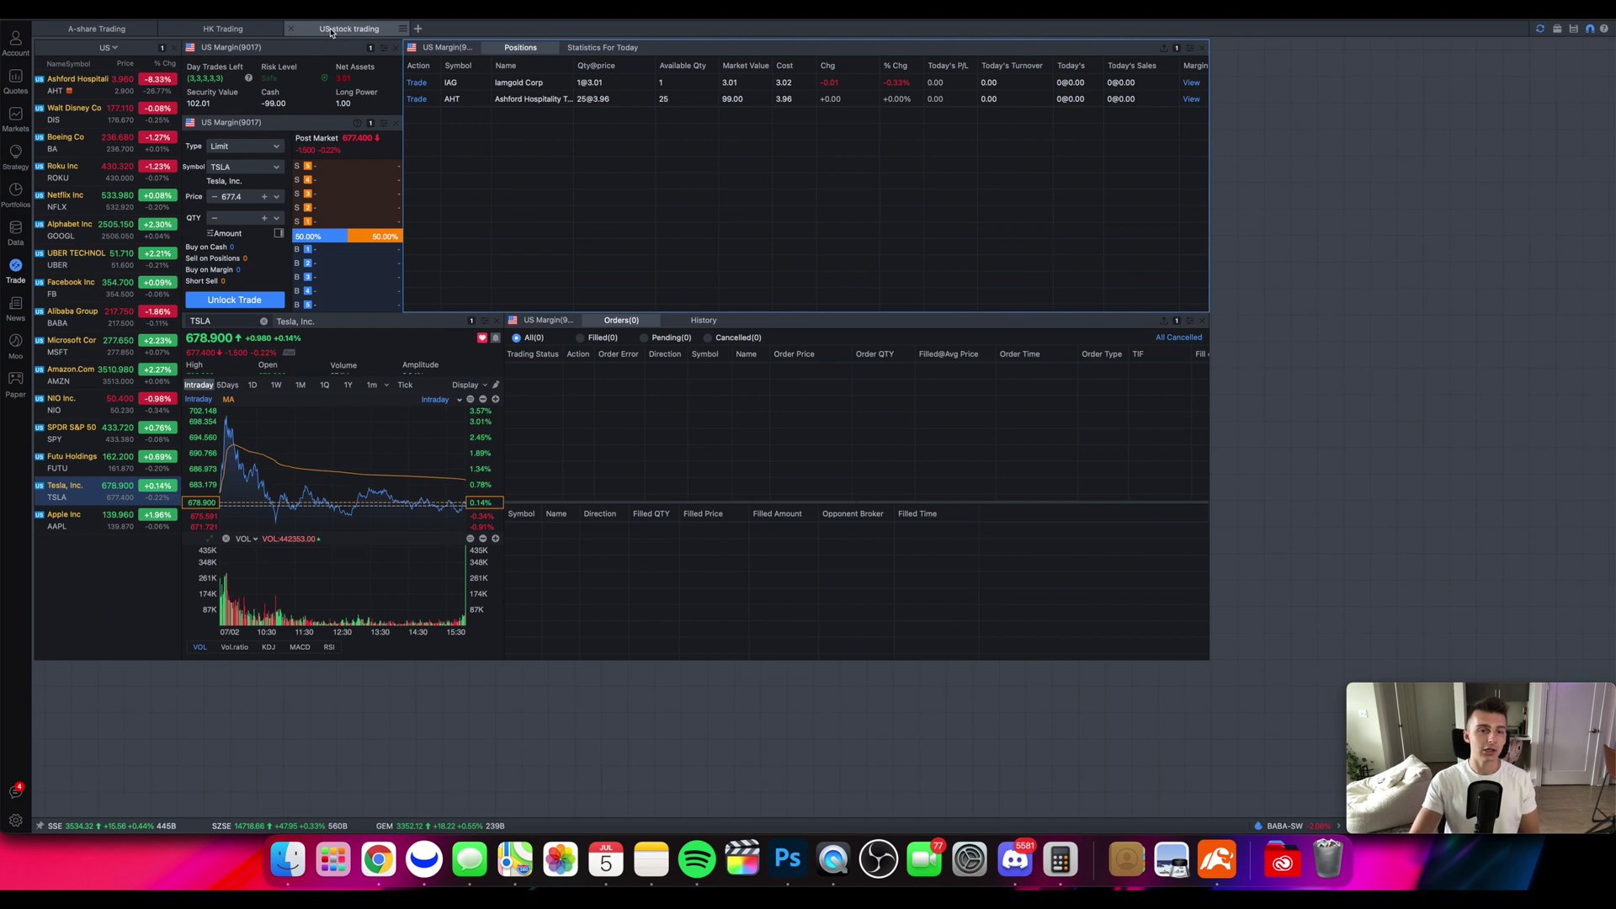
left_click(418, 30)
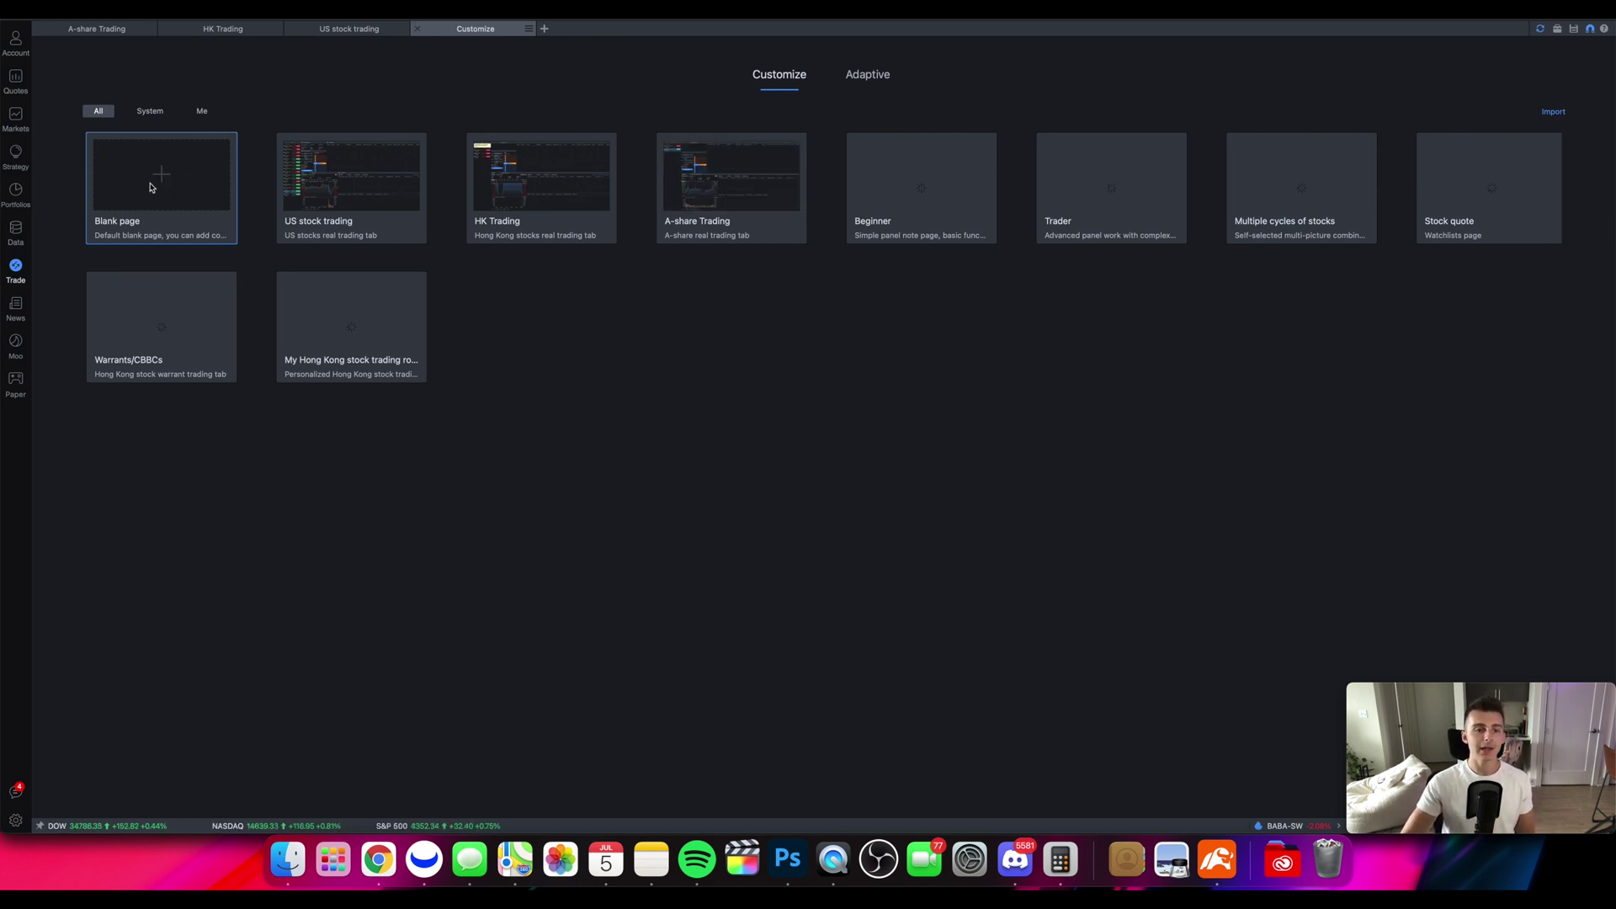
Choose the Blank page template for the new custom tab.
left_click(151, 187)
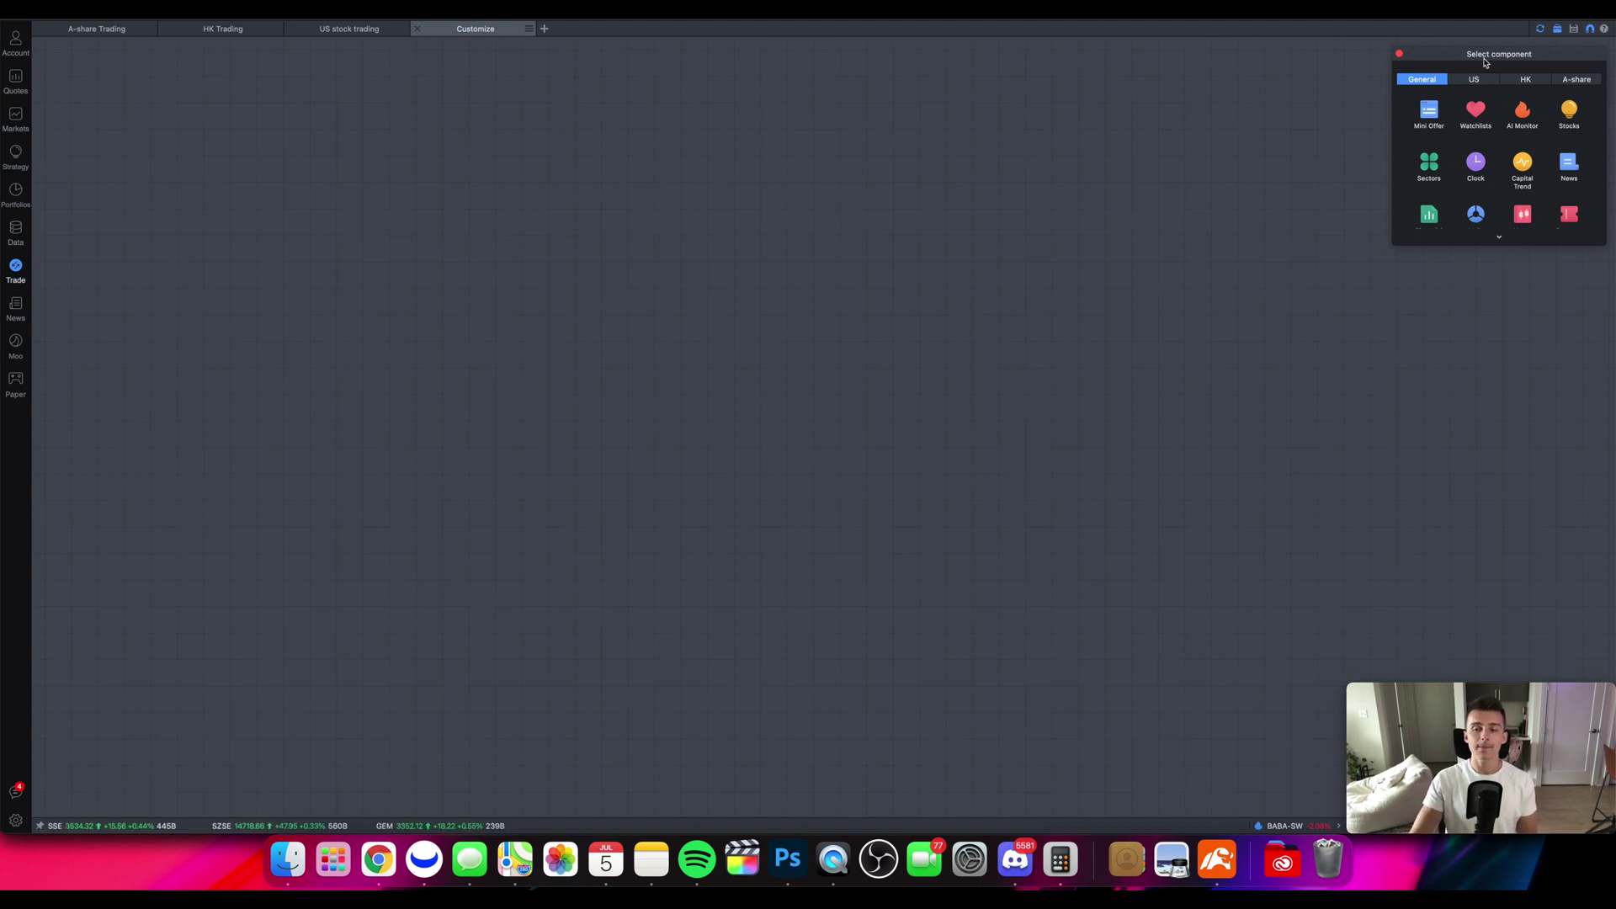
Browse the component picker on the blank page, collapsing it and bringing it back.
scroll(1500, 242, "down", 1)
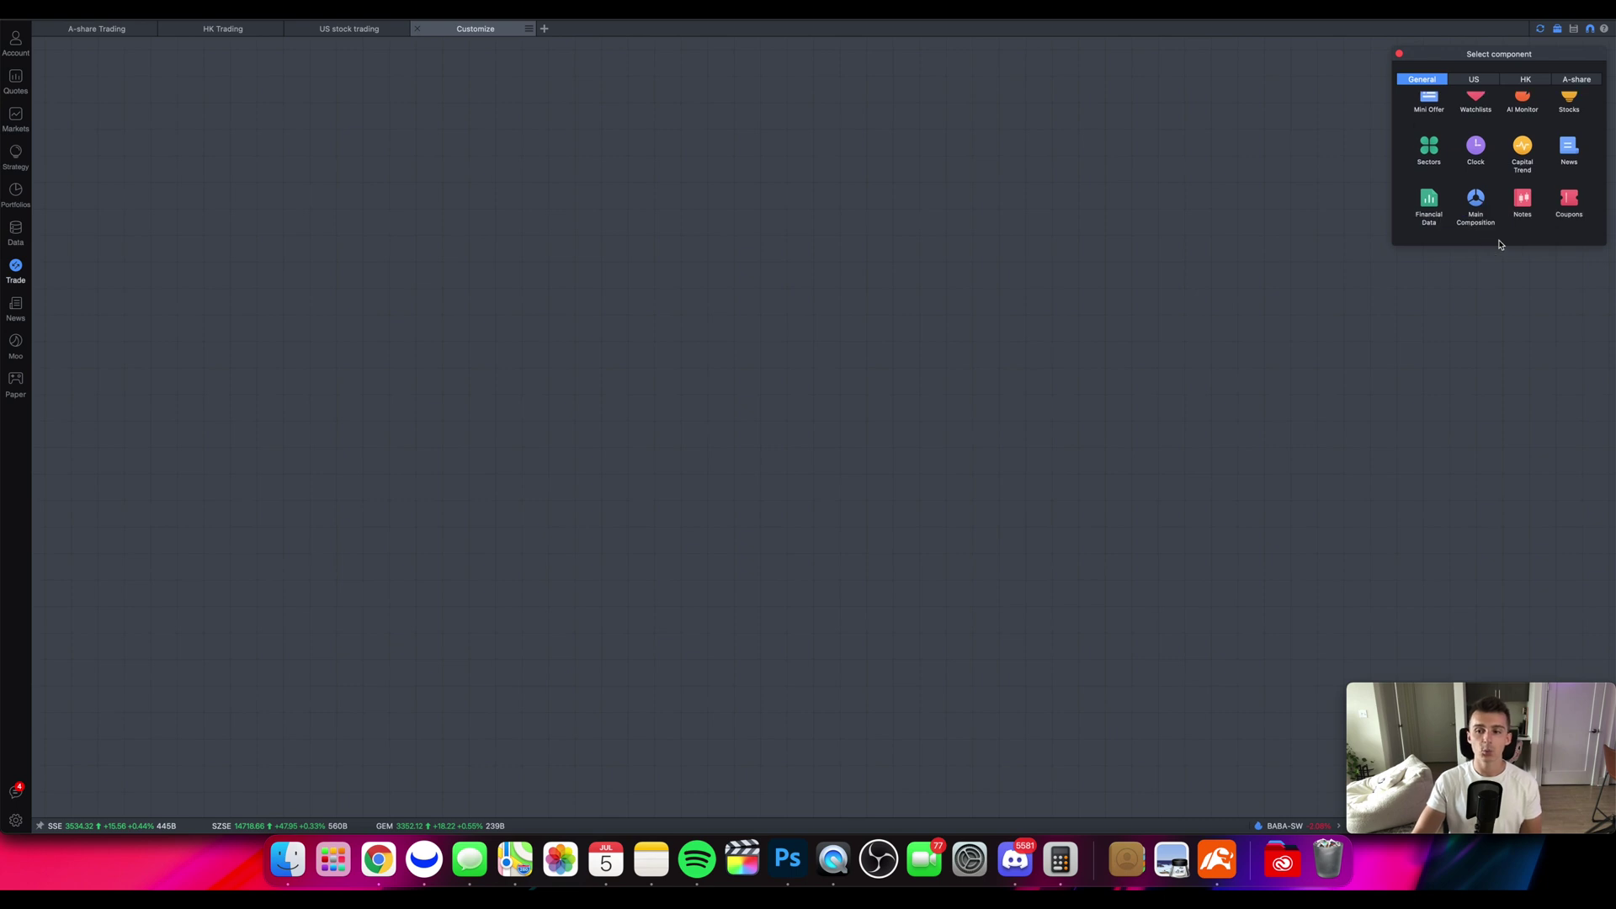
scroll(1516, 188, "up", 1)
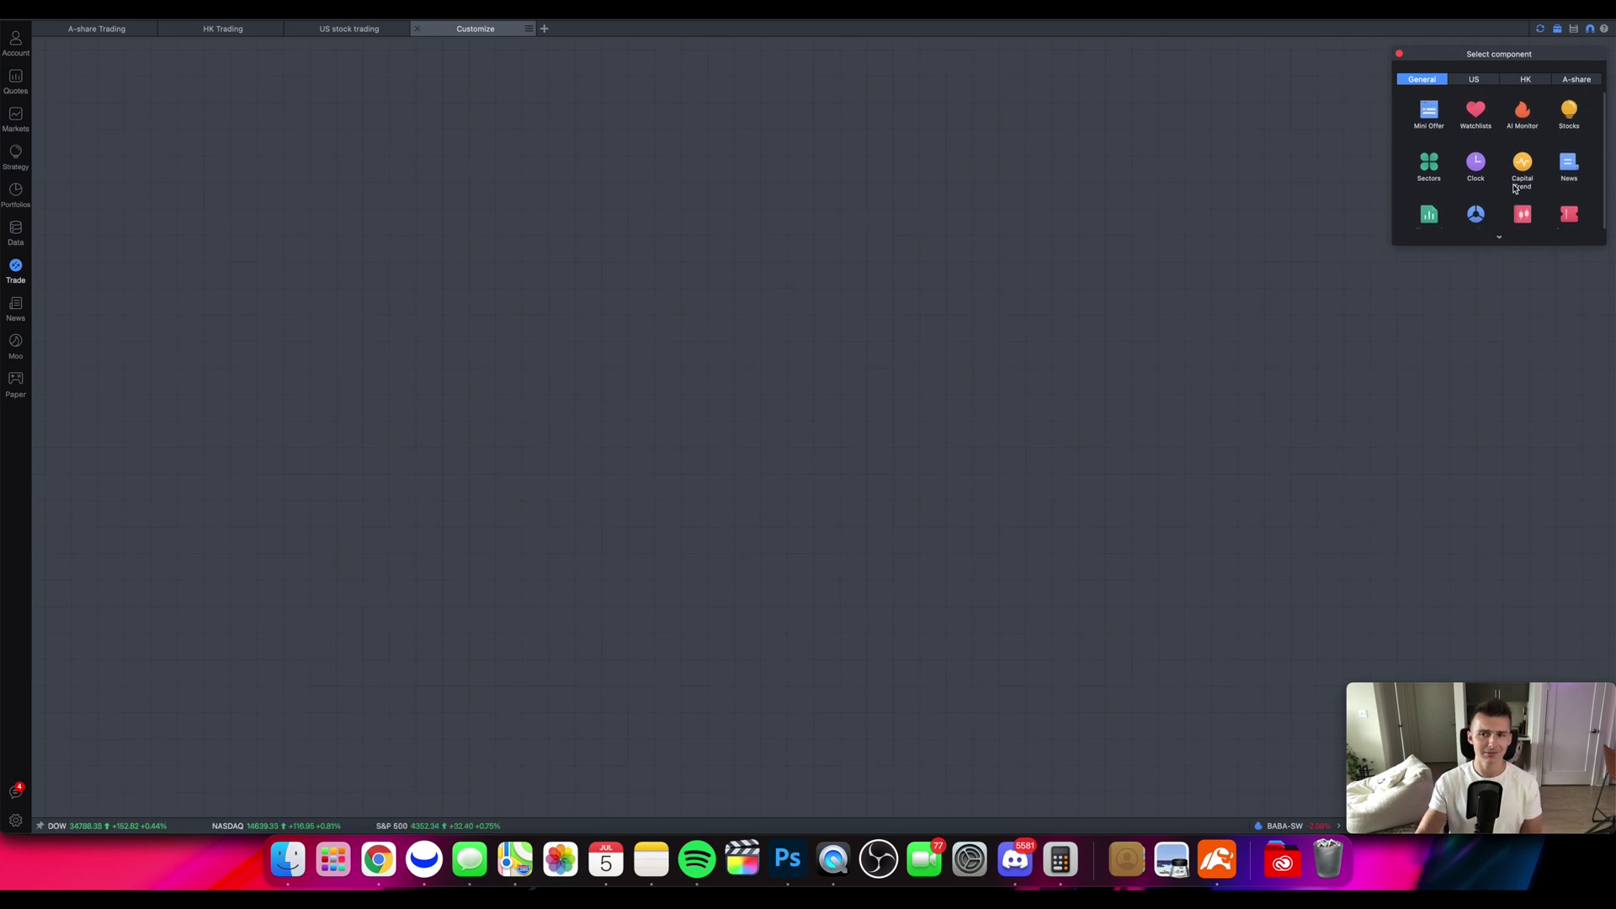
left_click(1557, 32)
left_click(1556, 32)
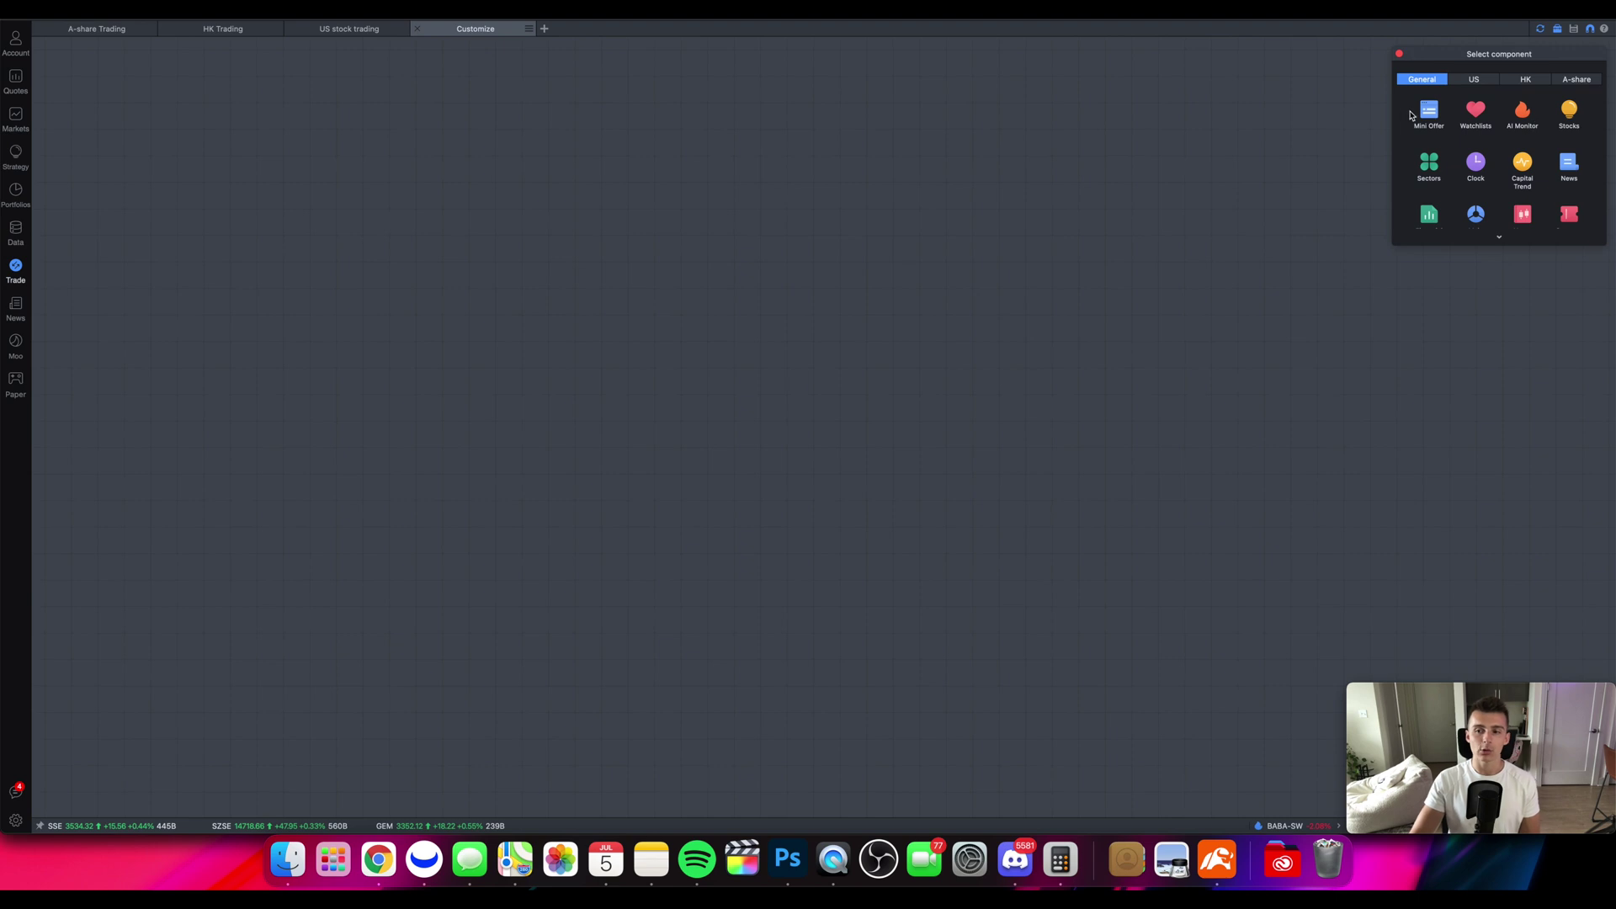
Add a Watchlists component, dismiss the HKEX notice, and stretch it to full page height.
left_click(1475, 111)
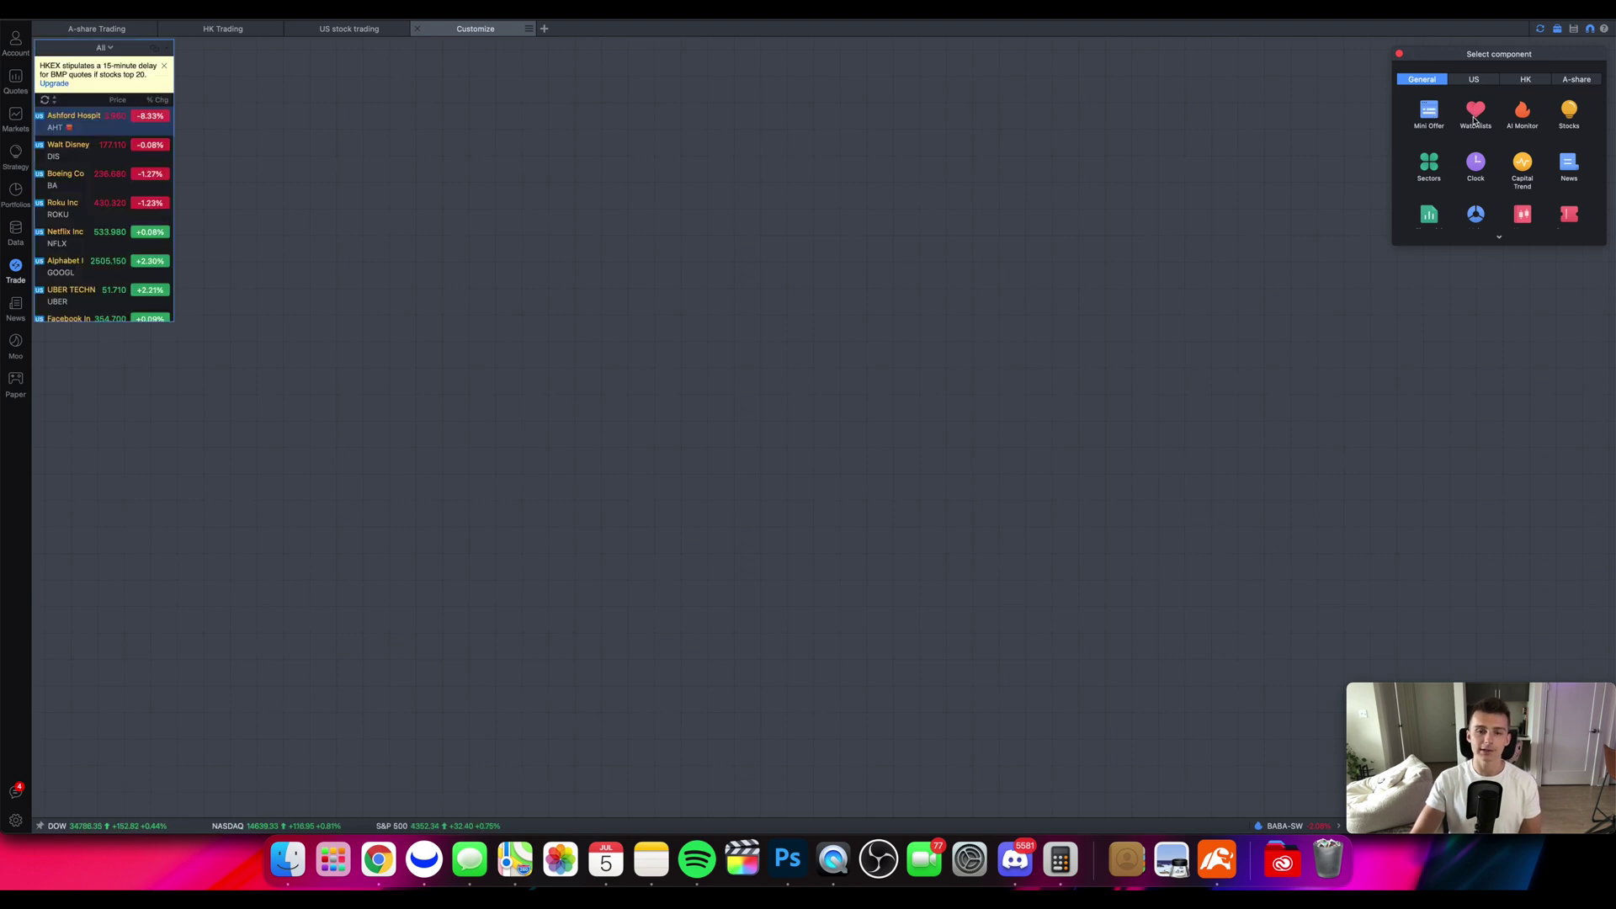
left_click(165, 66)
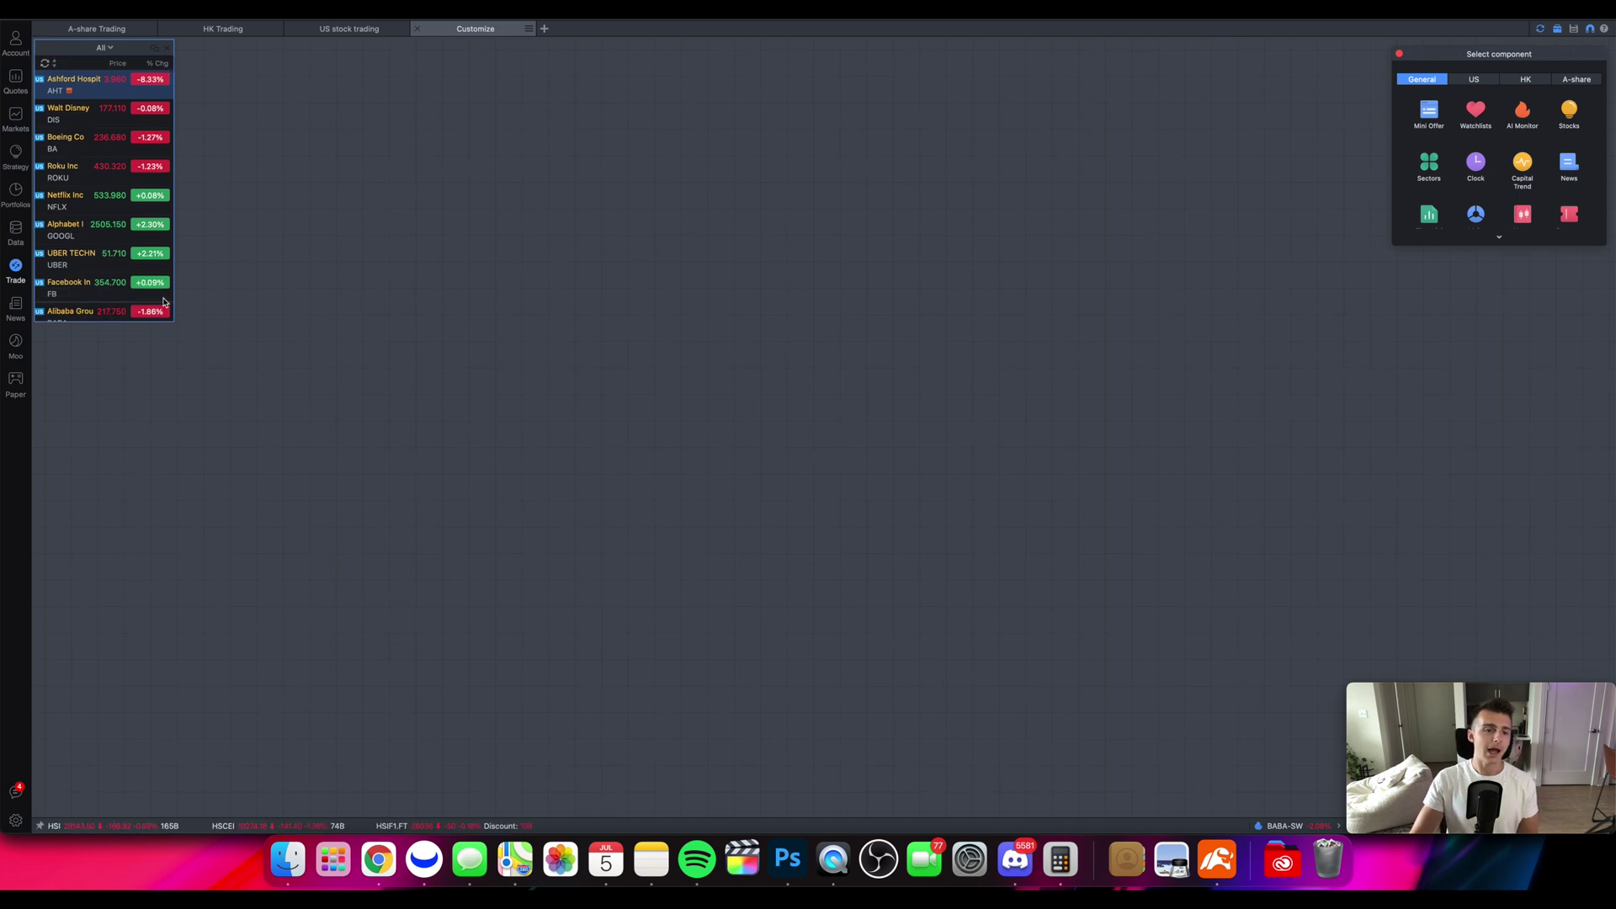
left_click_drag(174, 322, 177, 830)
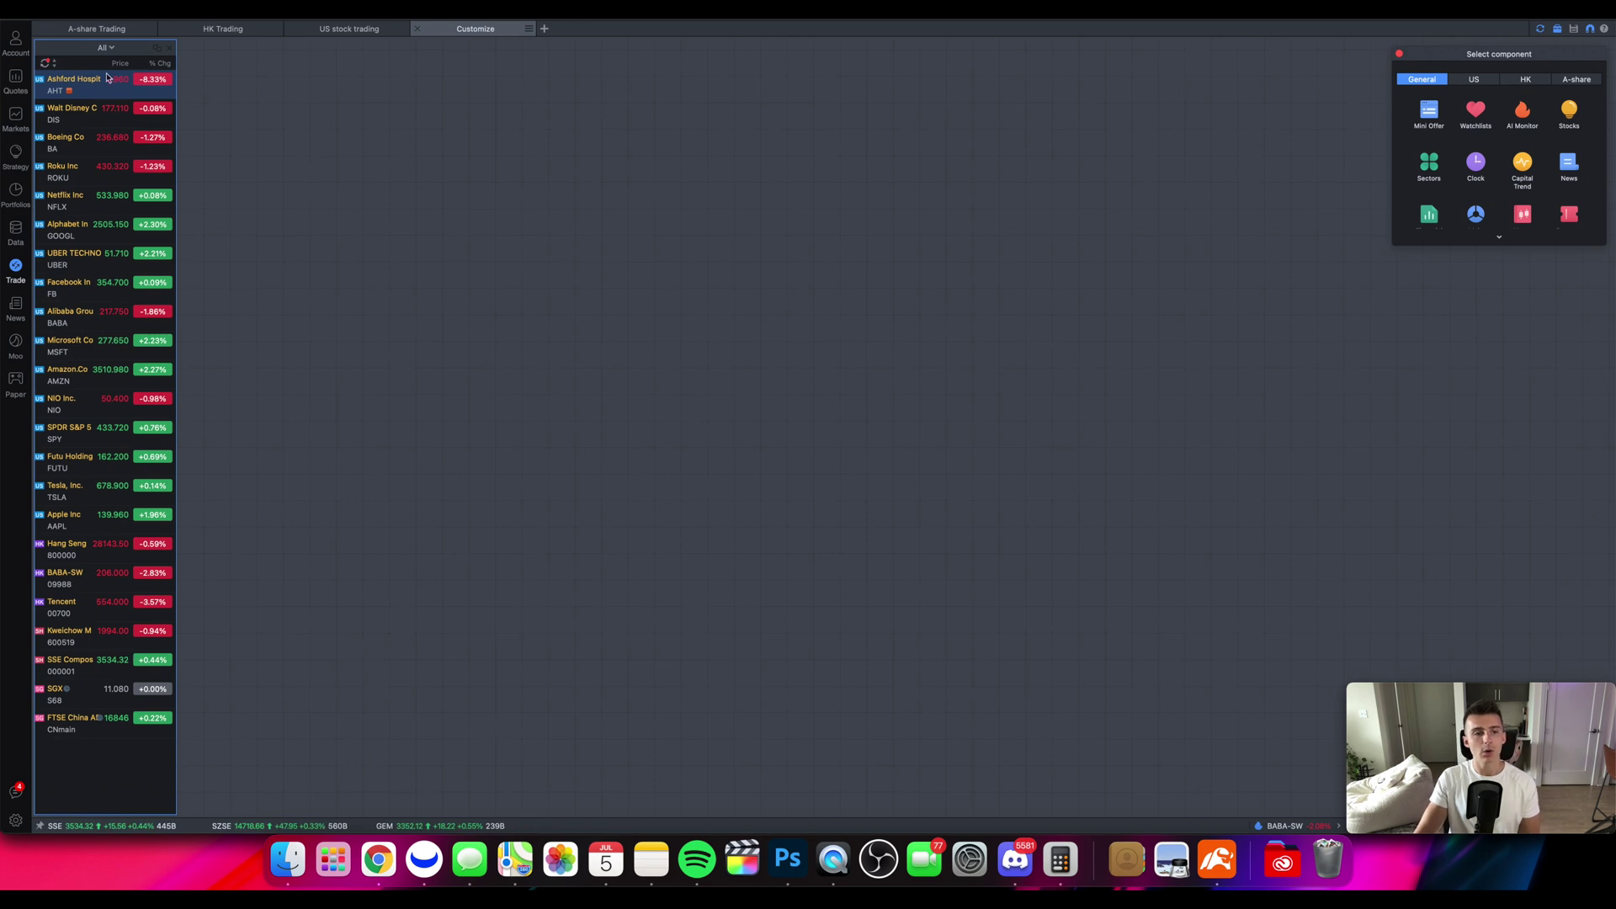
Set the watchlist group to US stocks.
left_click(102, 48)
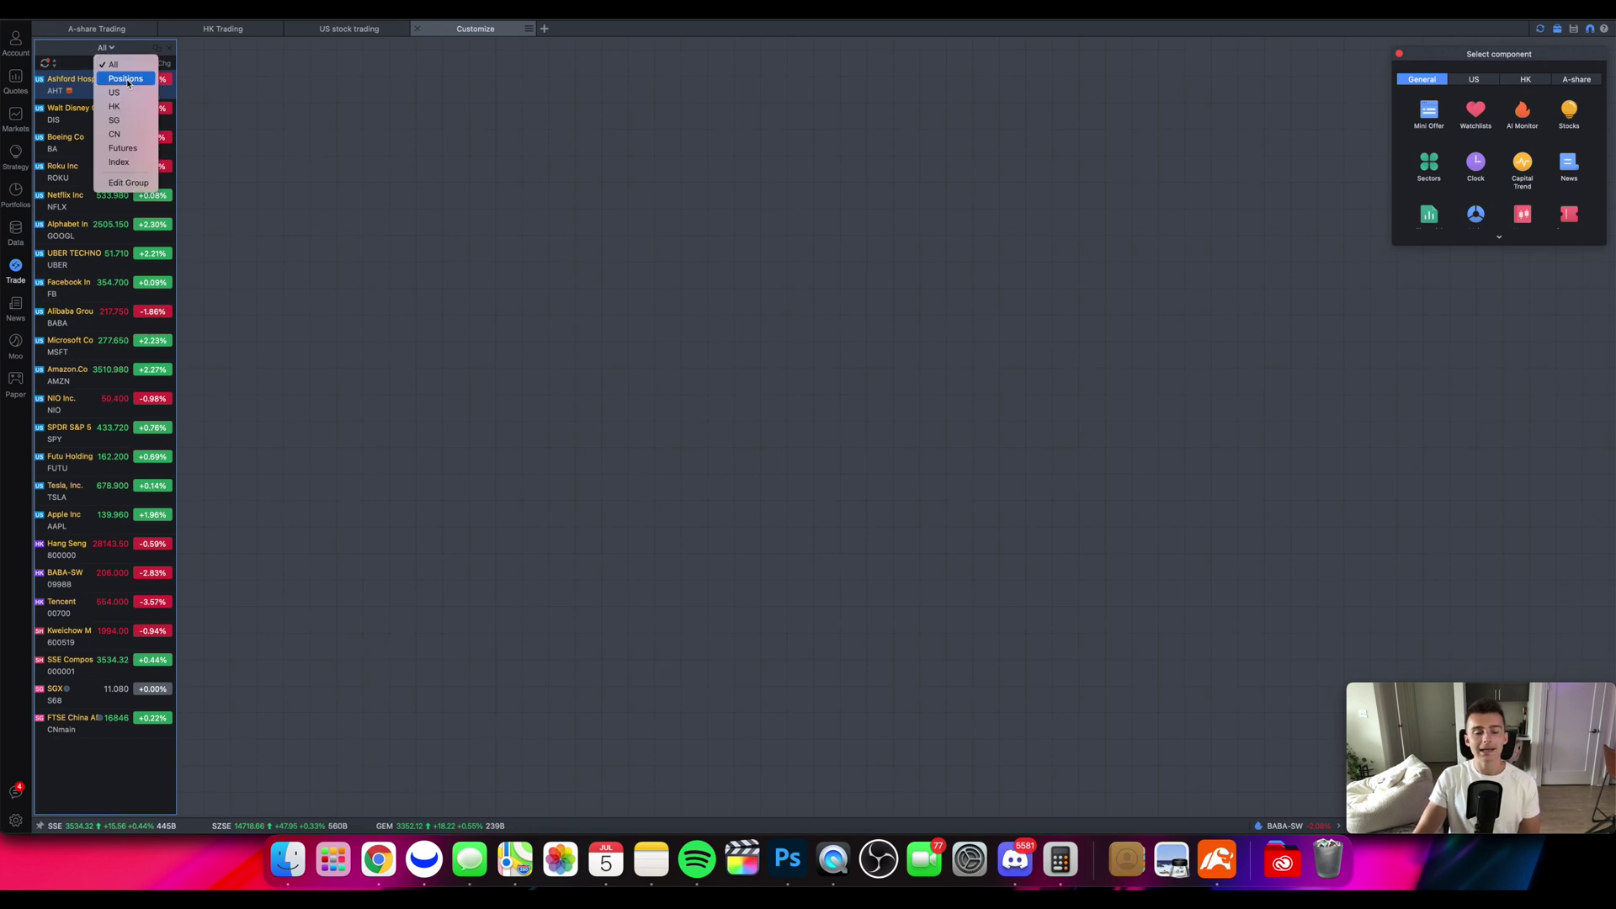
left_click(126, 79)
left_click(118, 50)
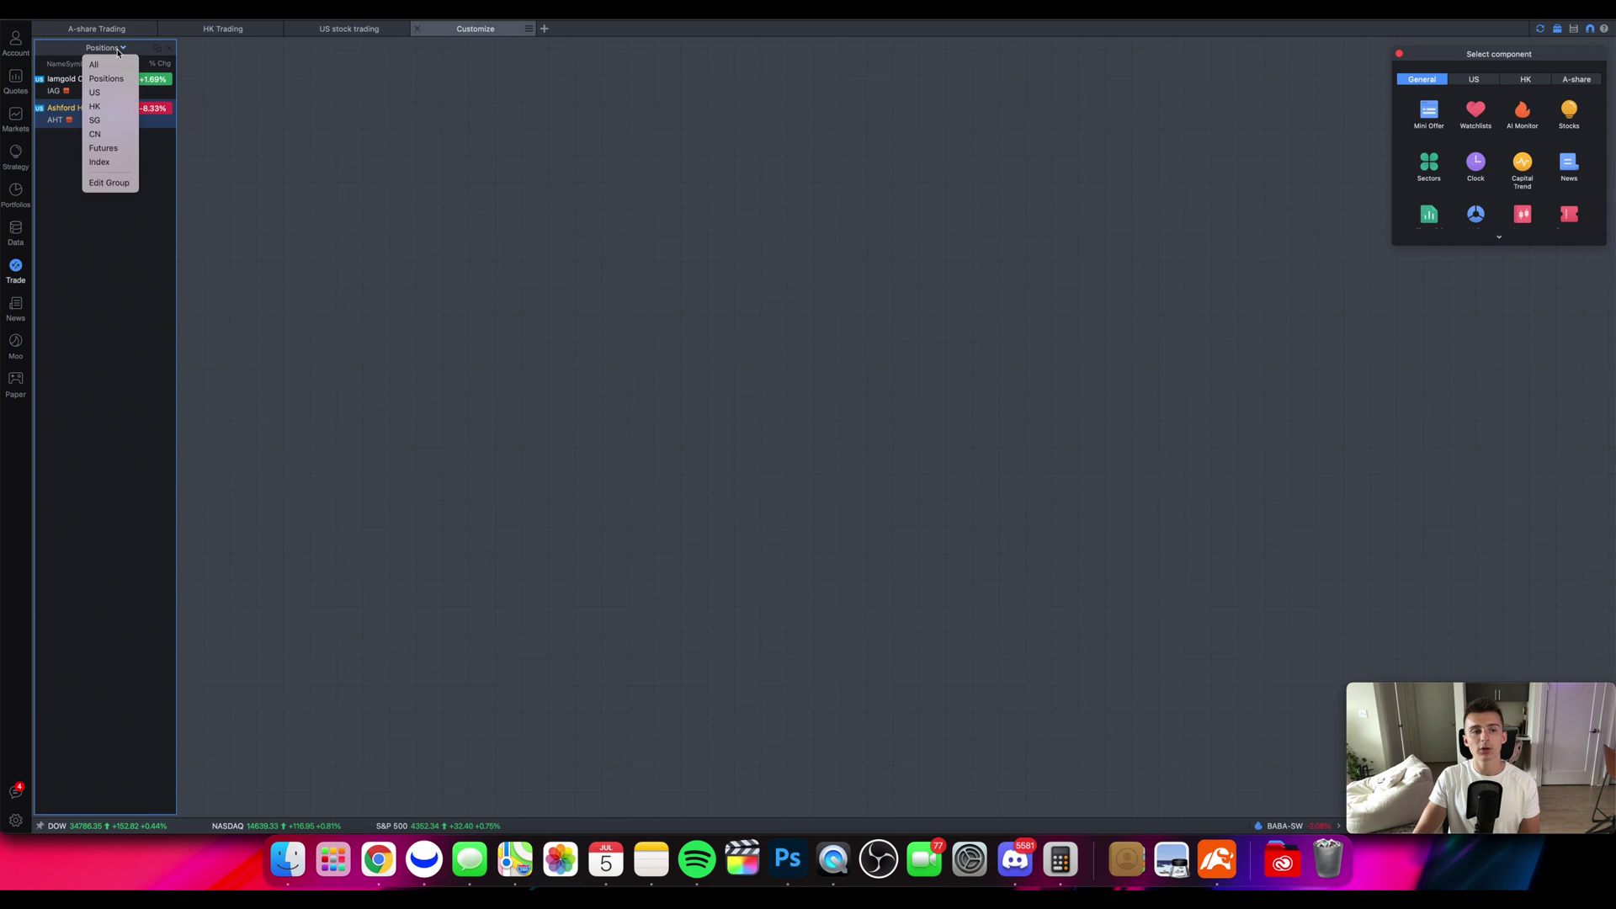
left_click(106, 94)
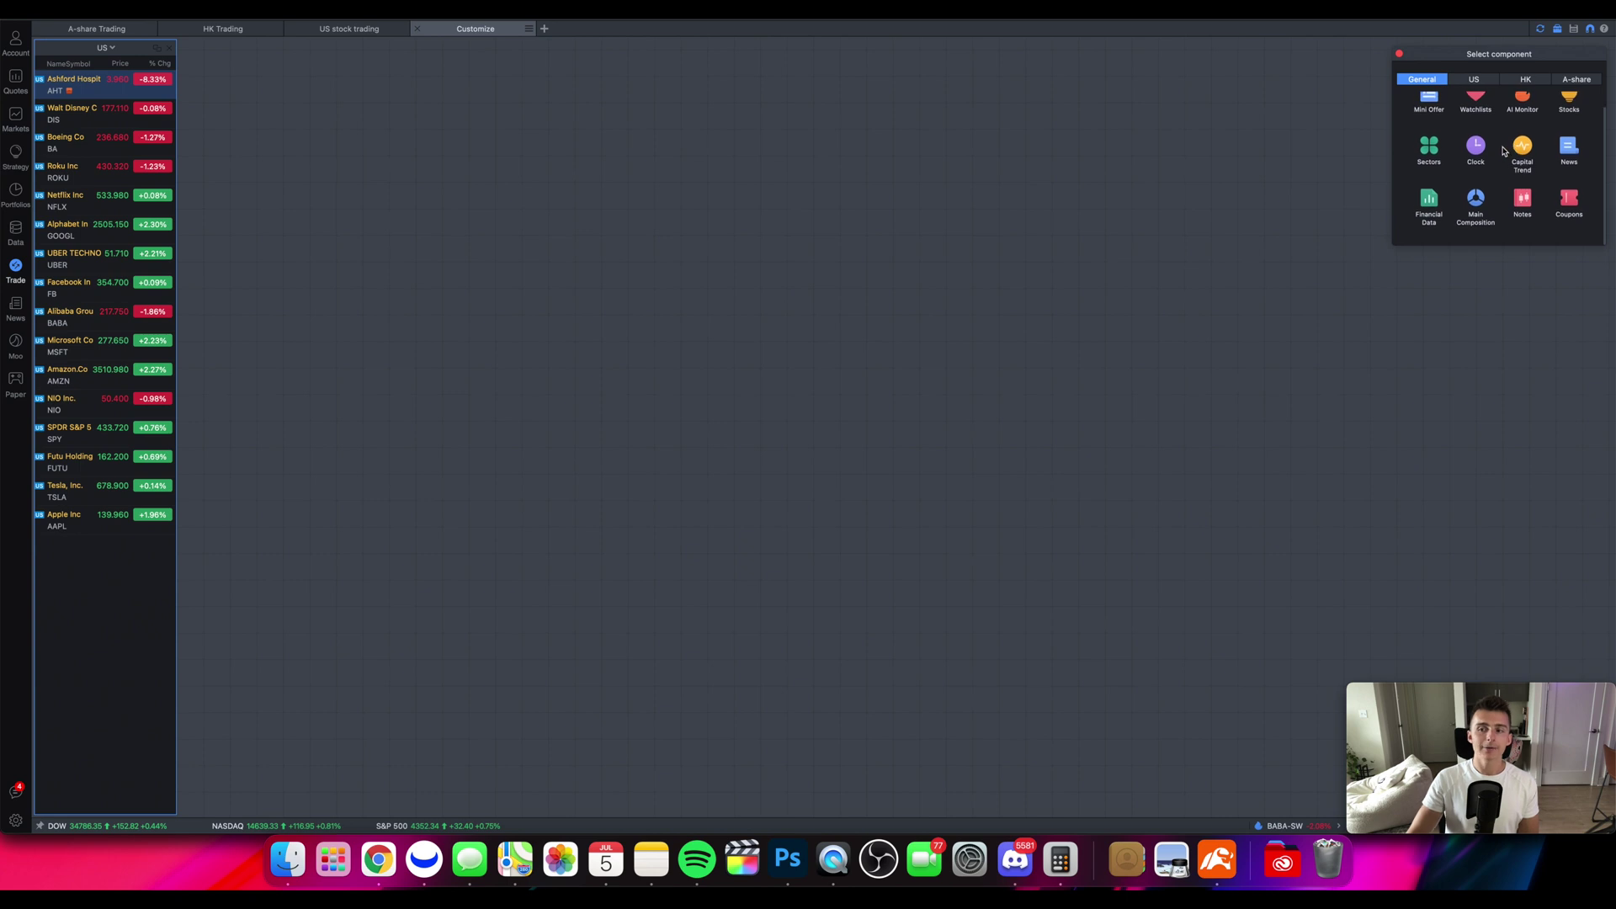
Add a Mini Offer quote and order book component to the page.
scroll(1503, 151, "up", 1)
scroll(1503, 151, "down", 1)
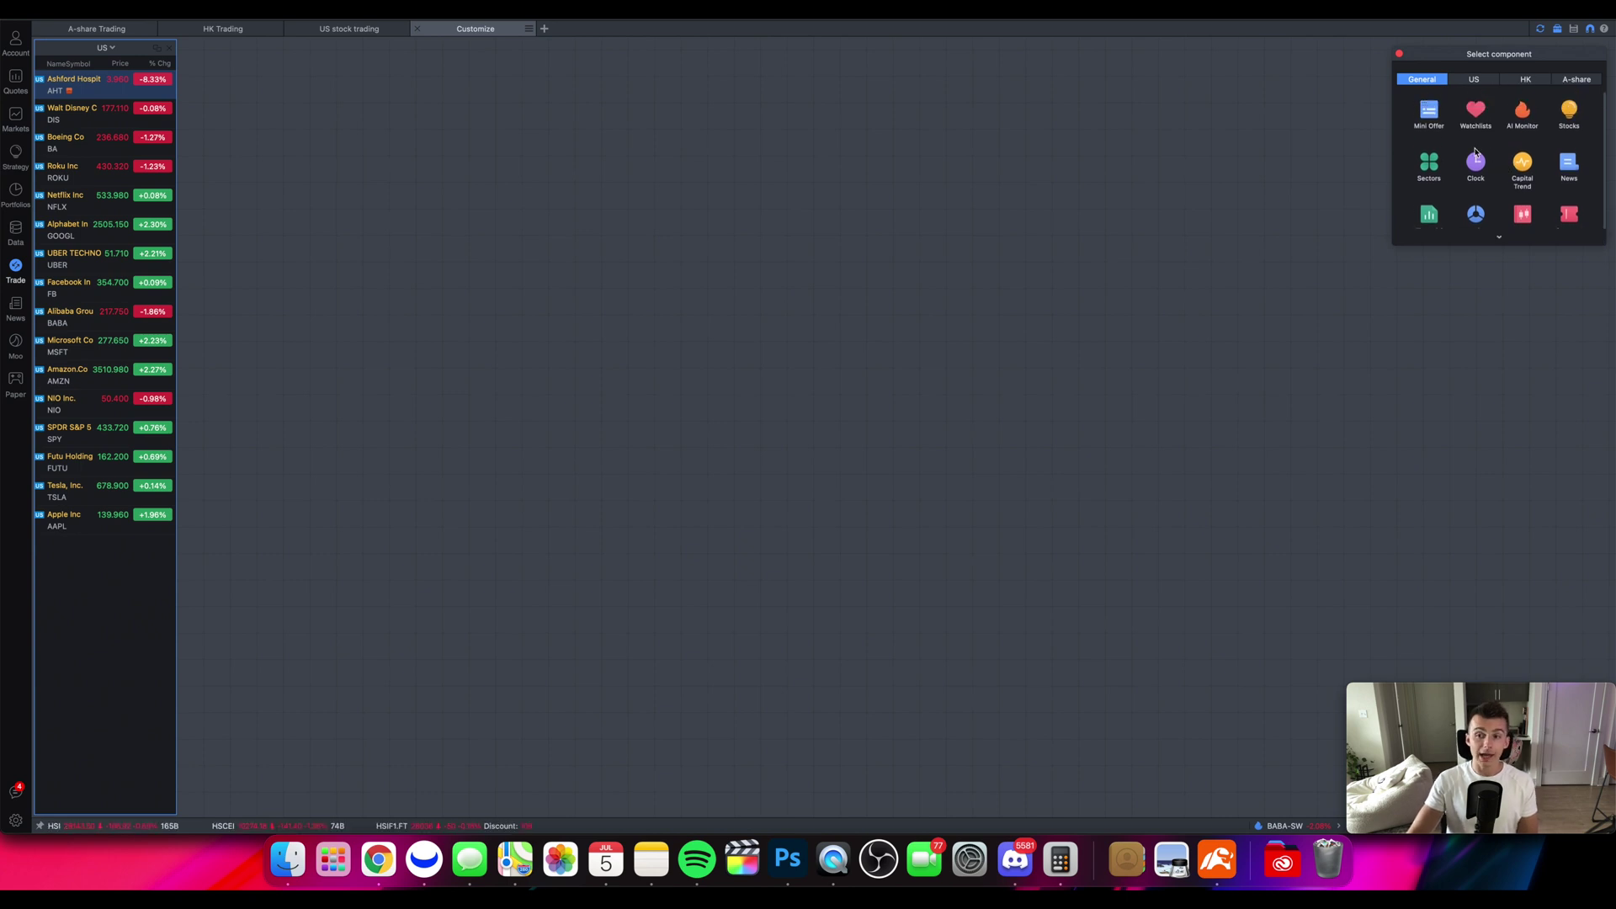
left_click(1434, 114)
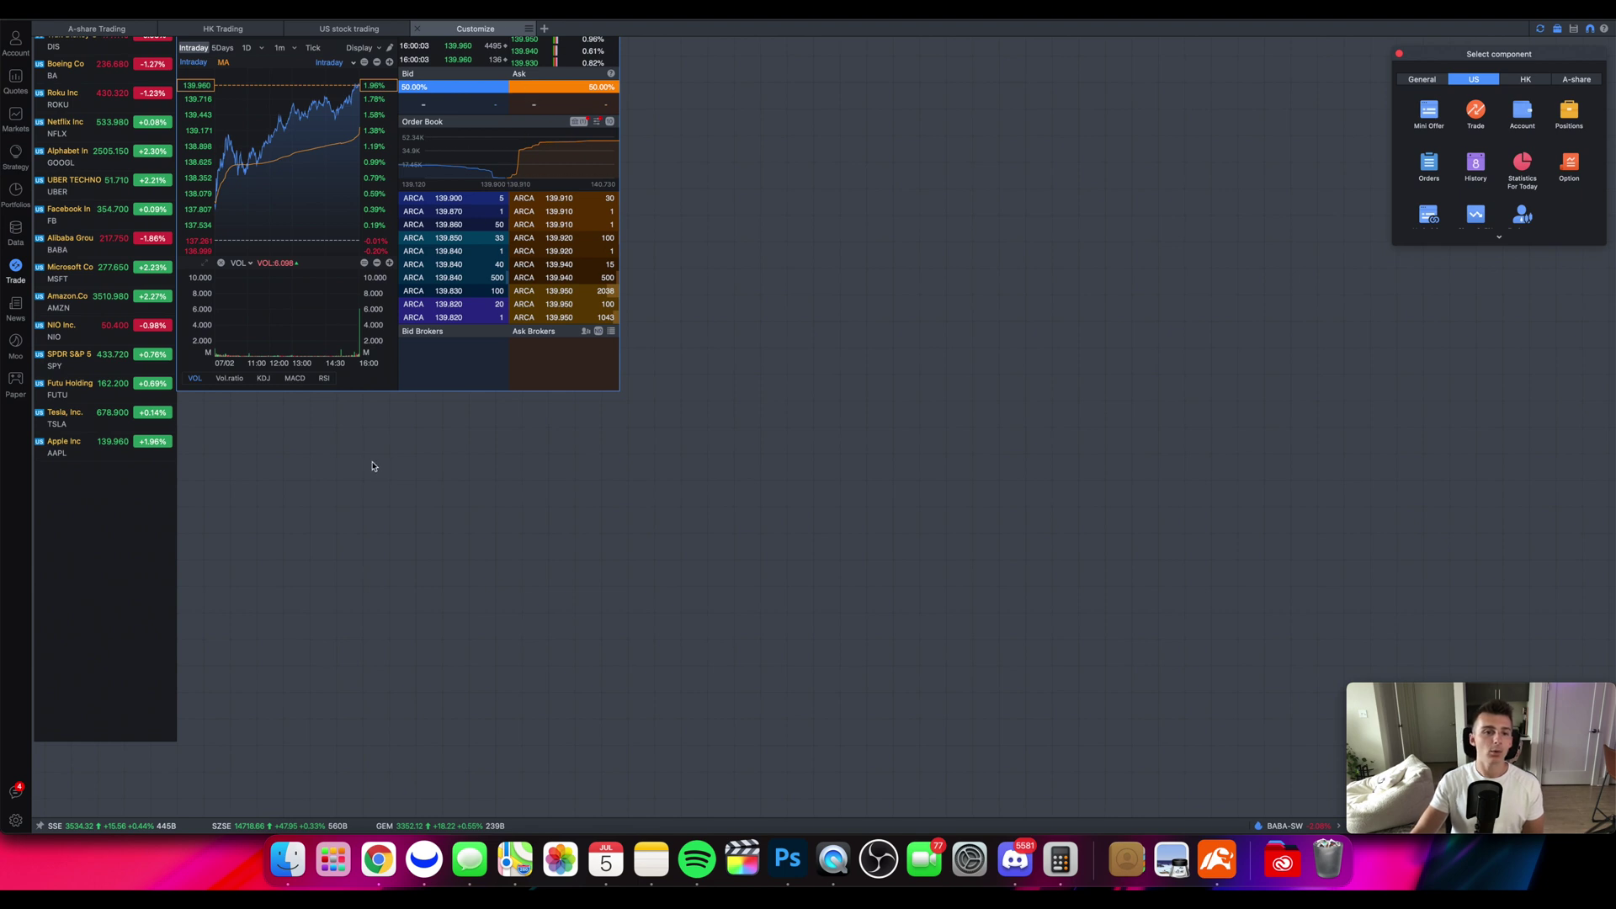
Make the AAPL Mini Offer panel taller and wider so the chart and order book fit.
scroll(371, 462, "up", 1)
scroll(368, 470, "up", 4)
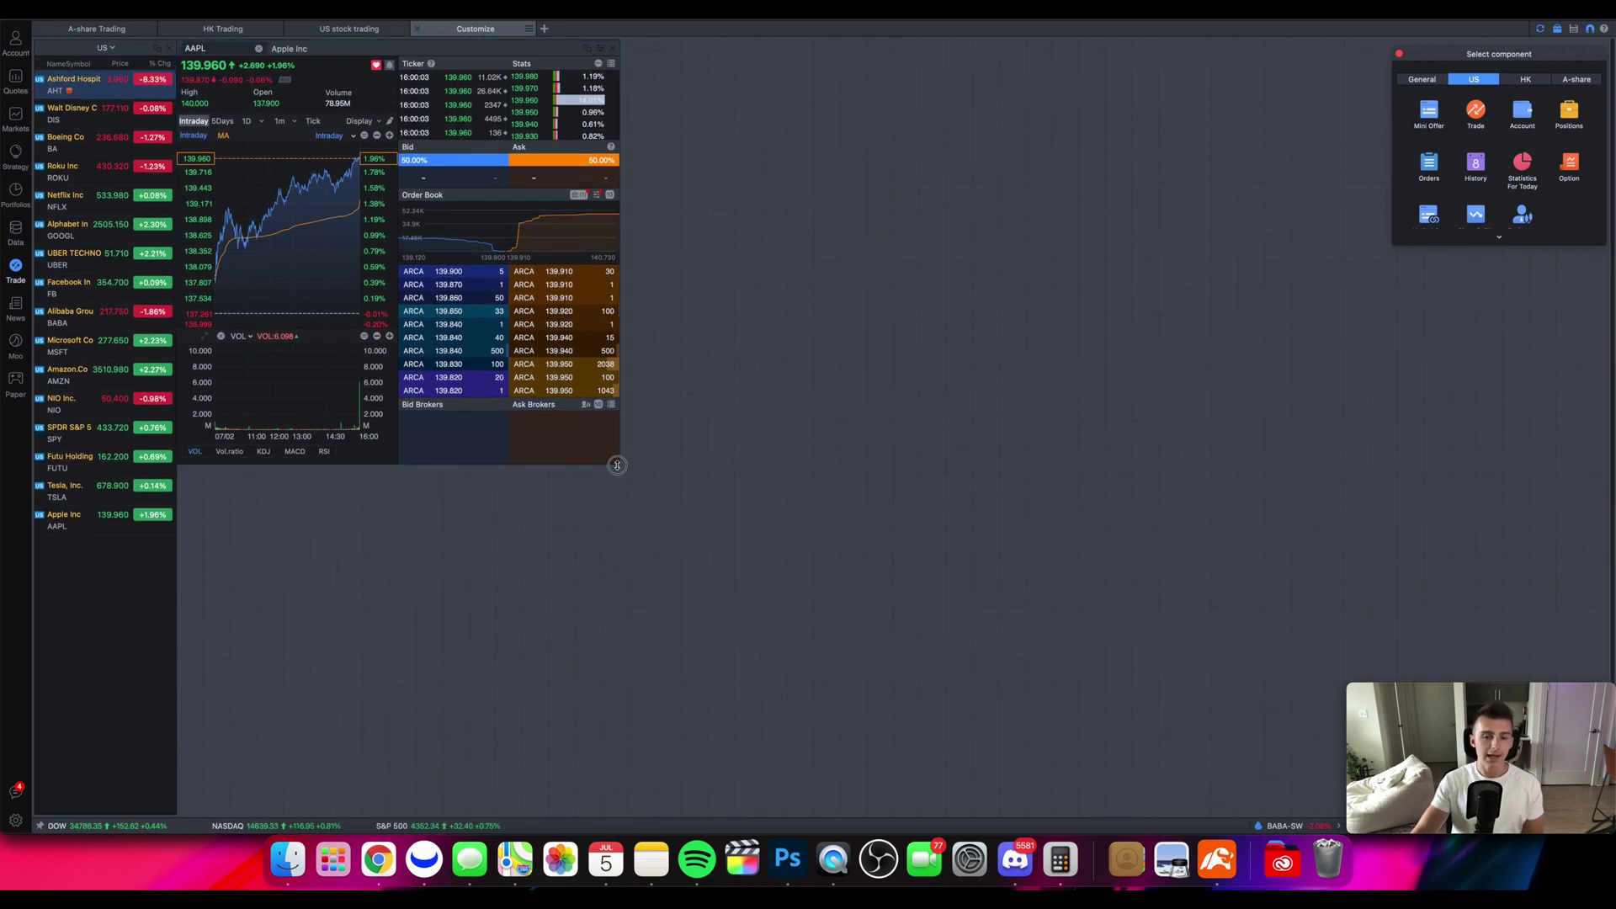
left_click_drag(619, 465, 841, 498)
left_click_drag(624, 371, 846, 379)
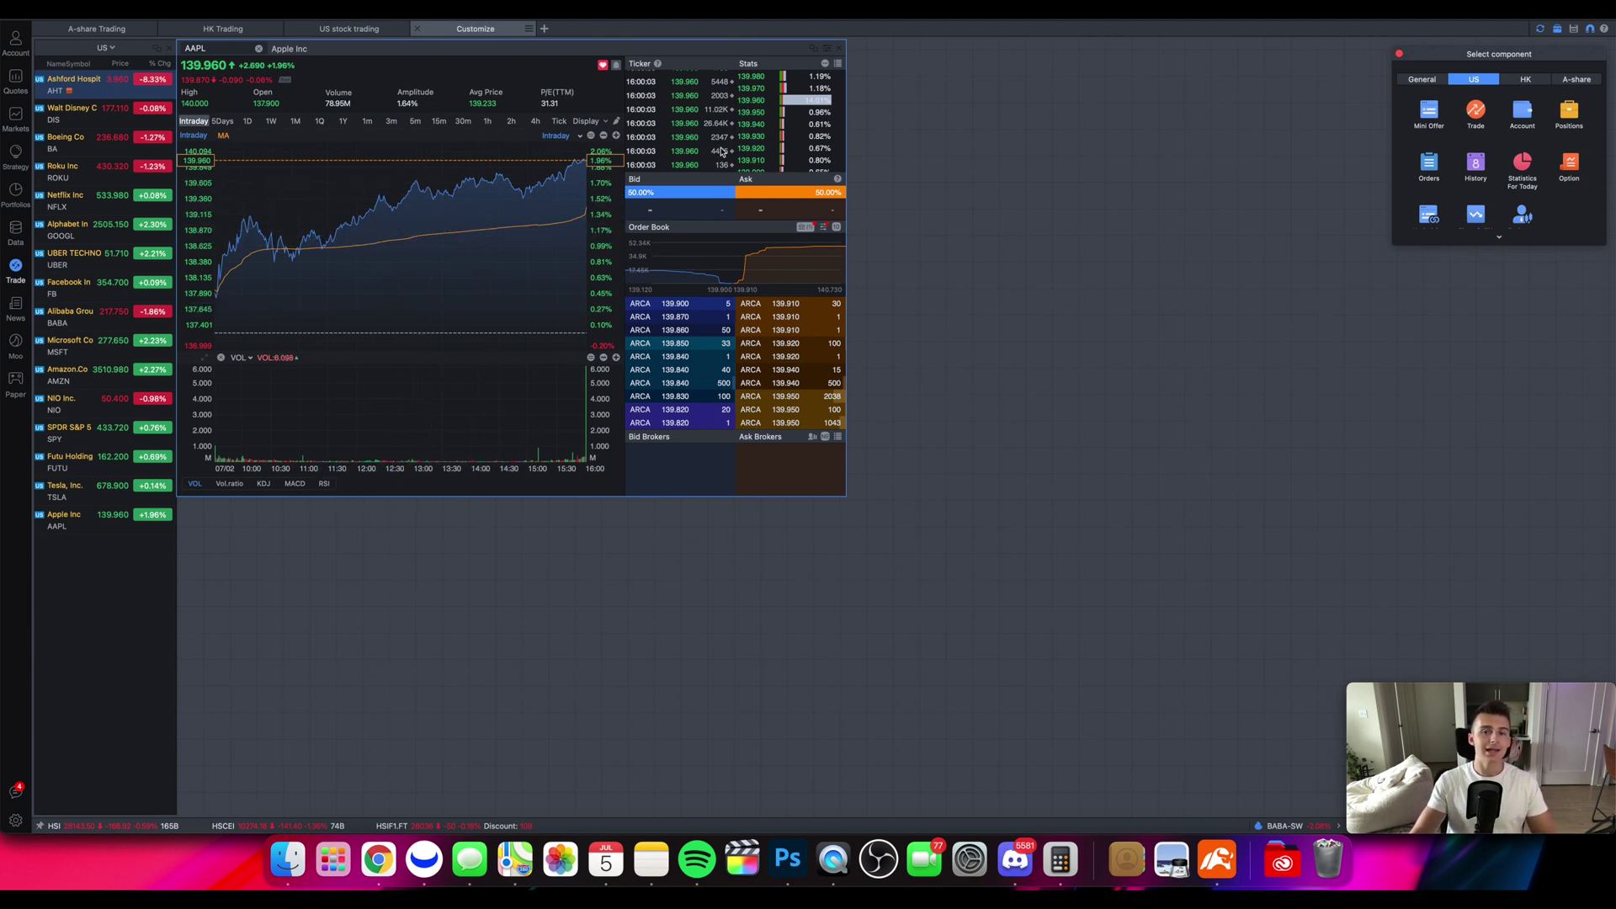
scroll(722, 146, "down", 3)
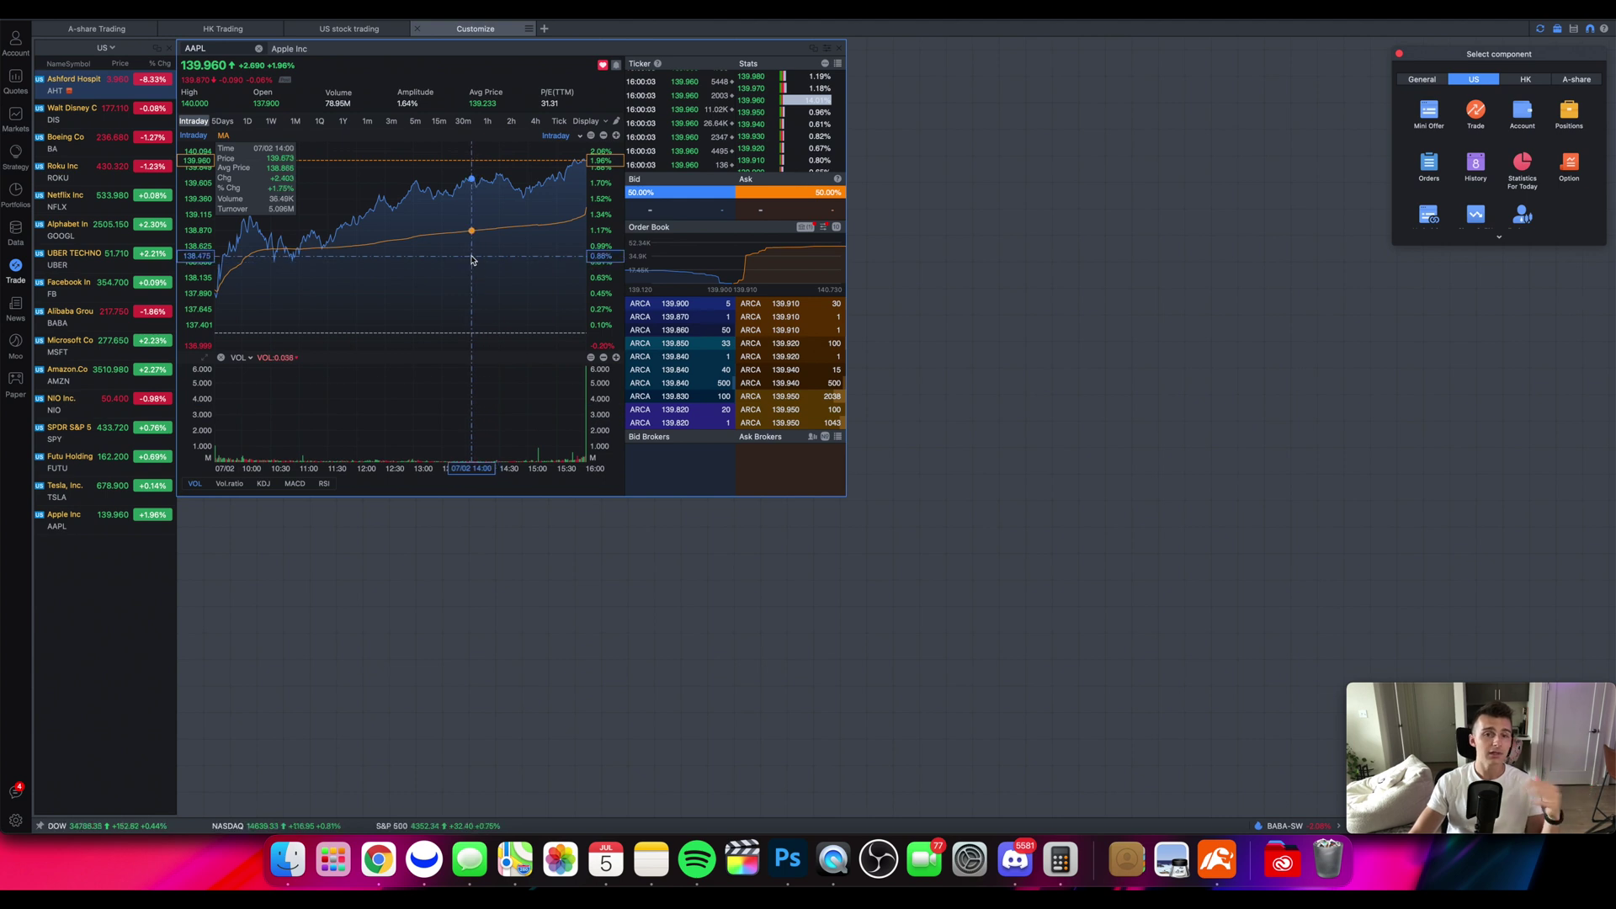
Change the quote panel to TSLA, enlarge it across the page, and add a trade component below.
left_click(226, 48)
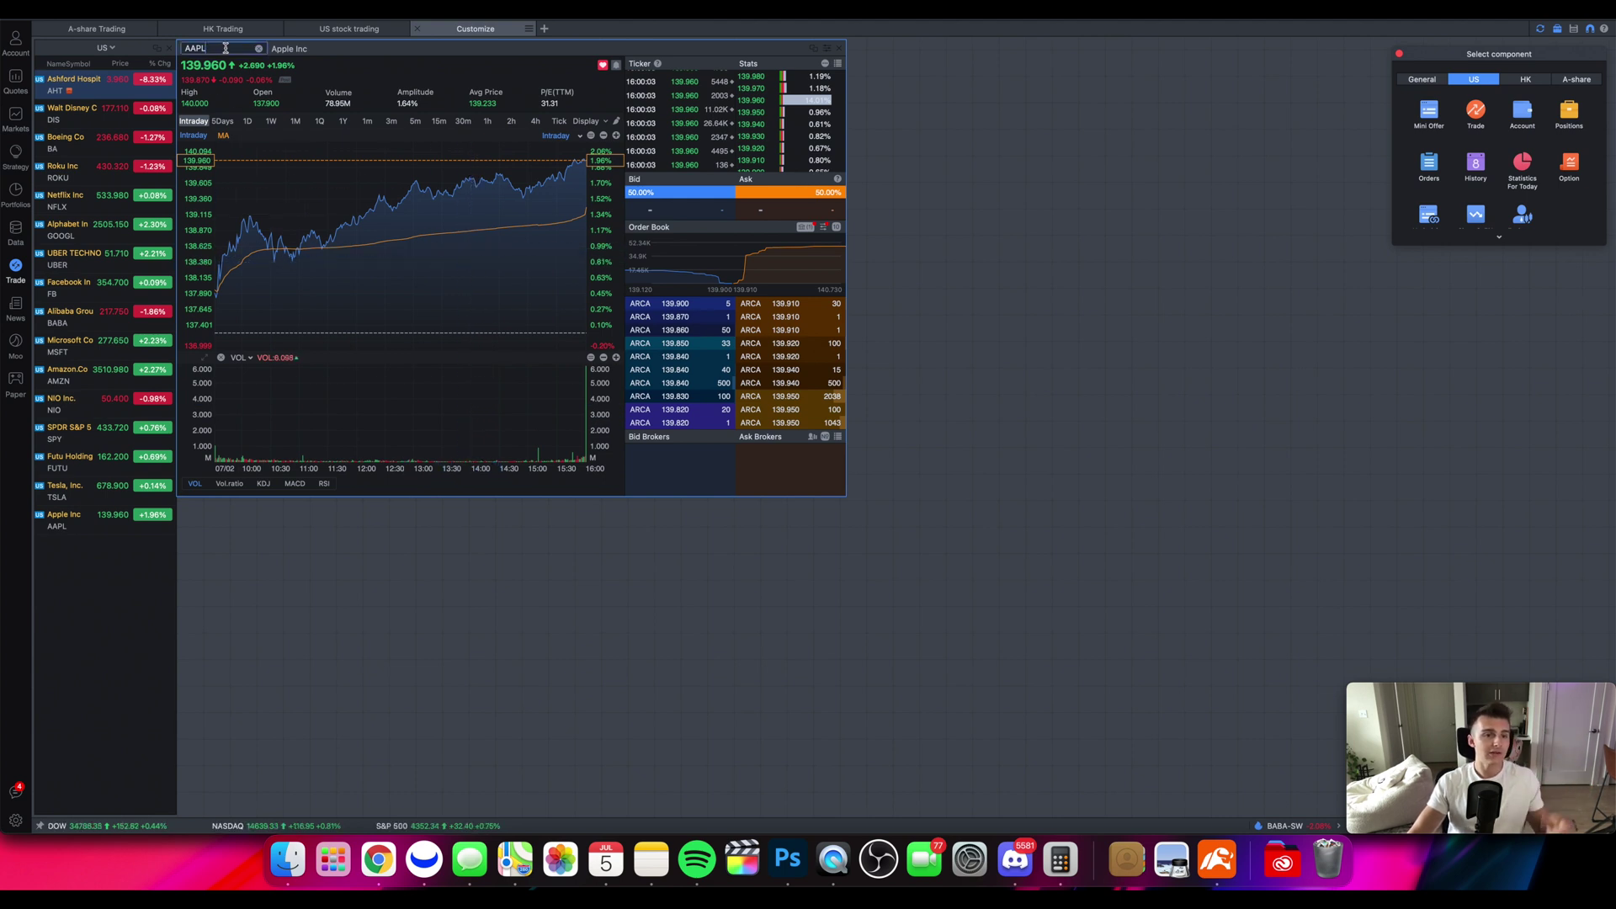
key("BackSpace")
key("BackSpace")
key("BackSpace")
key("BackSpace")
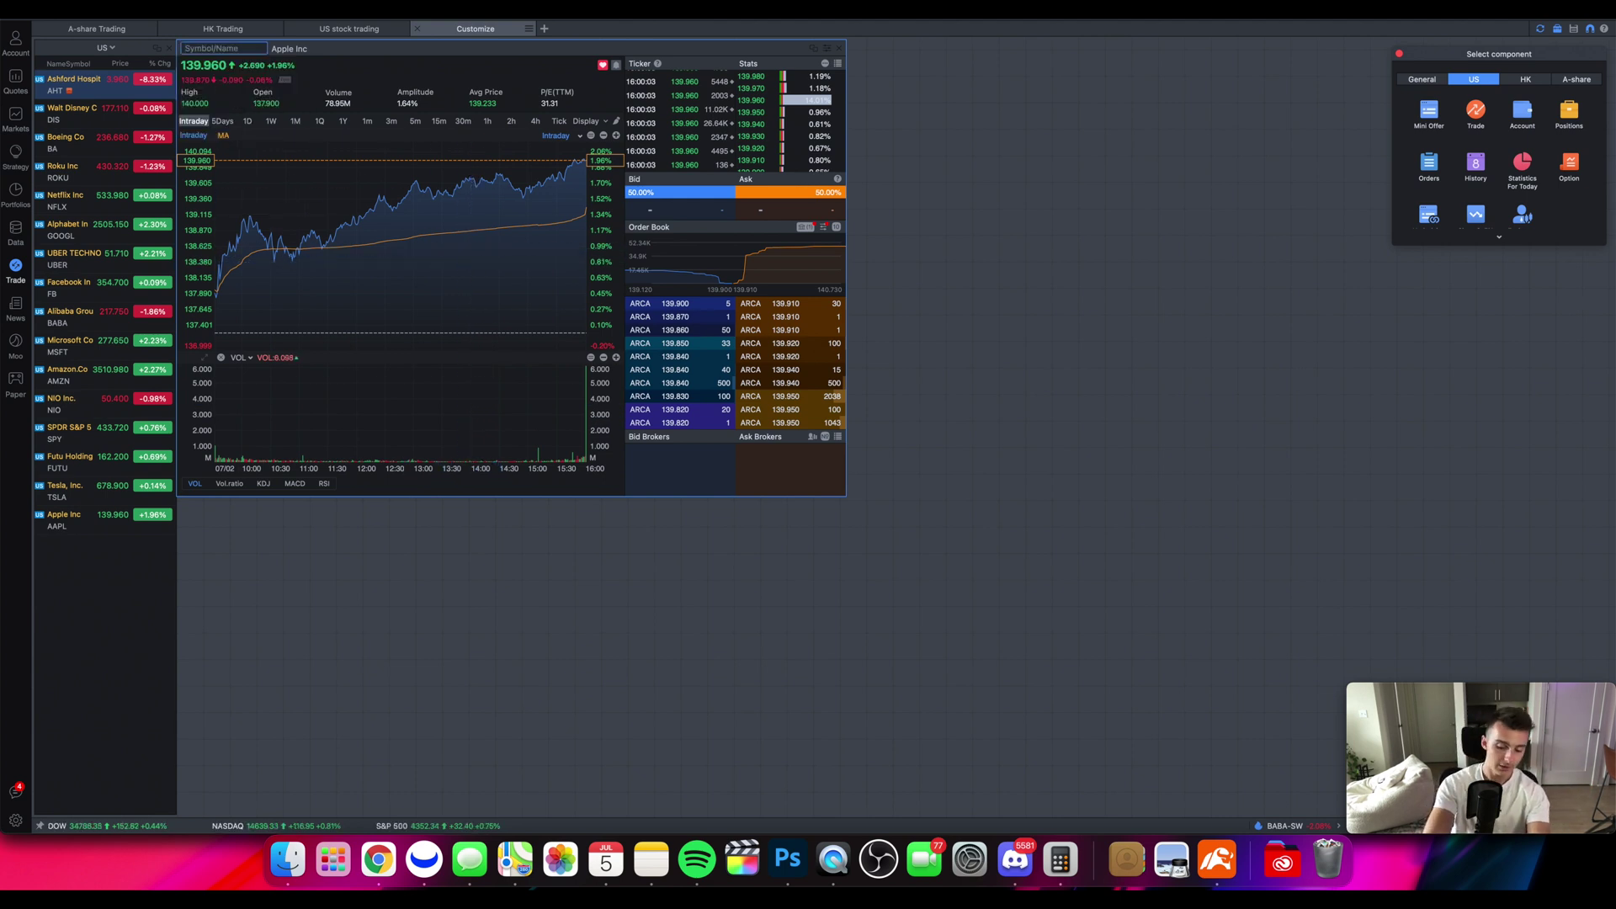
type("tsla")
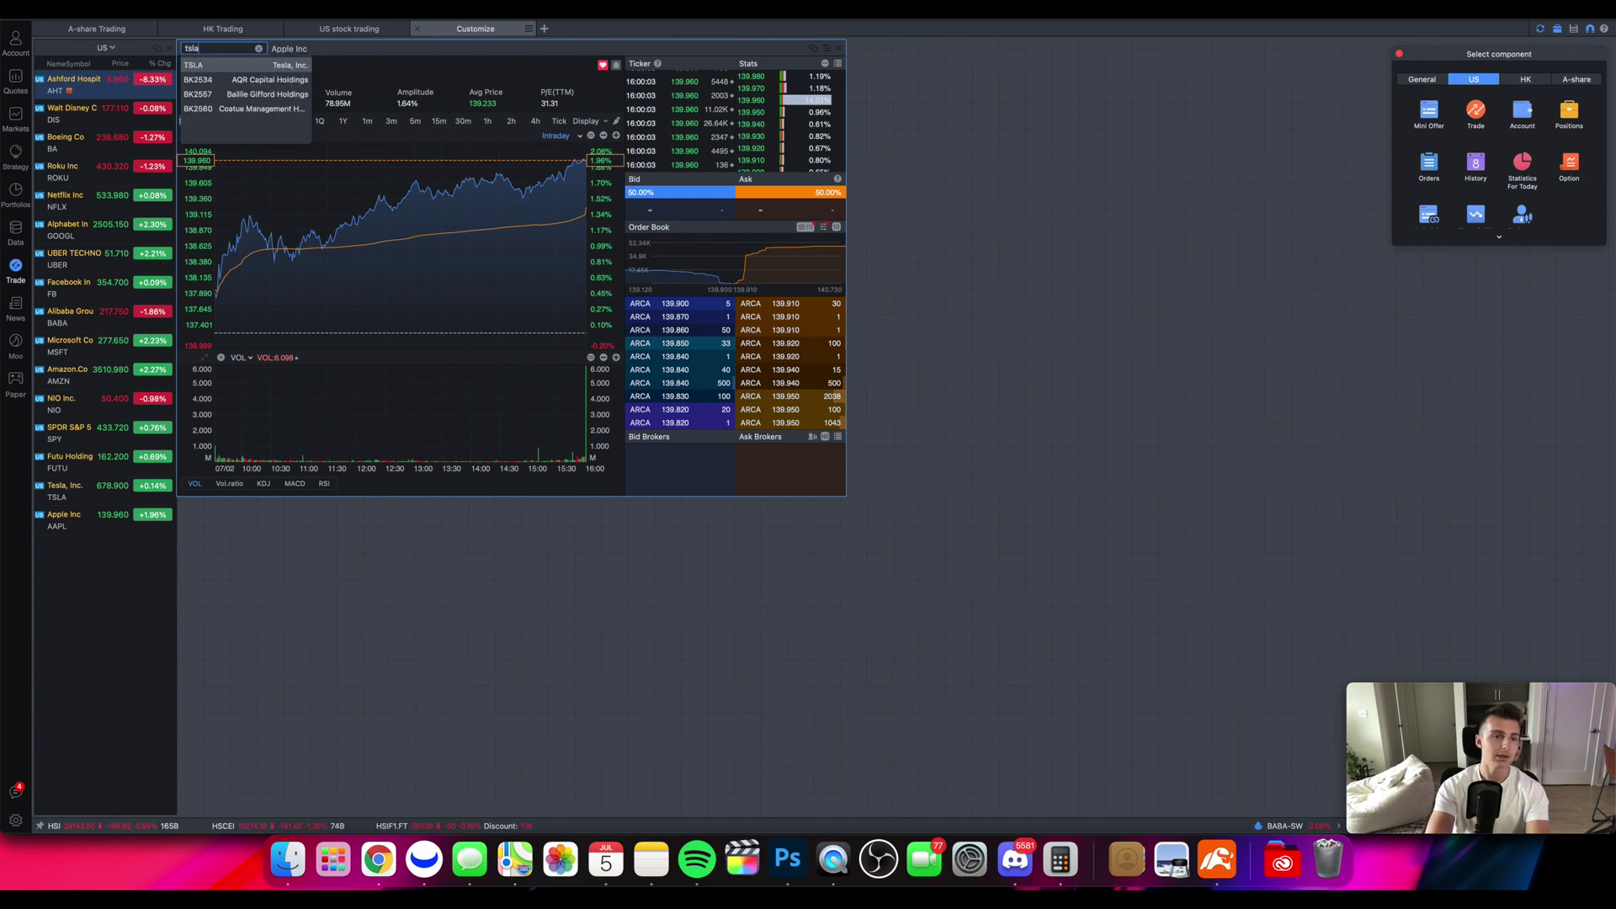
key("Return")
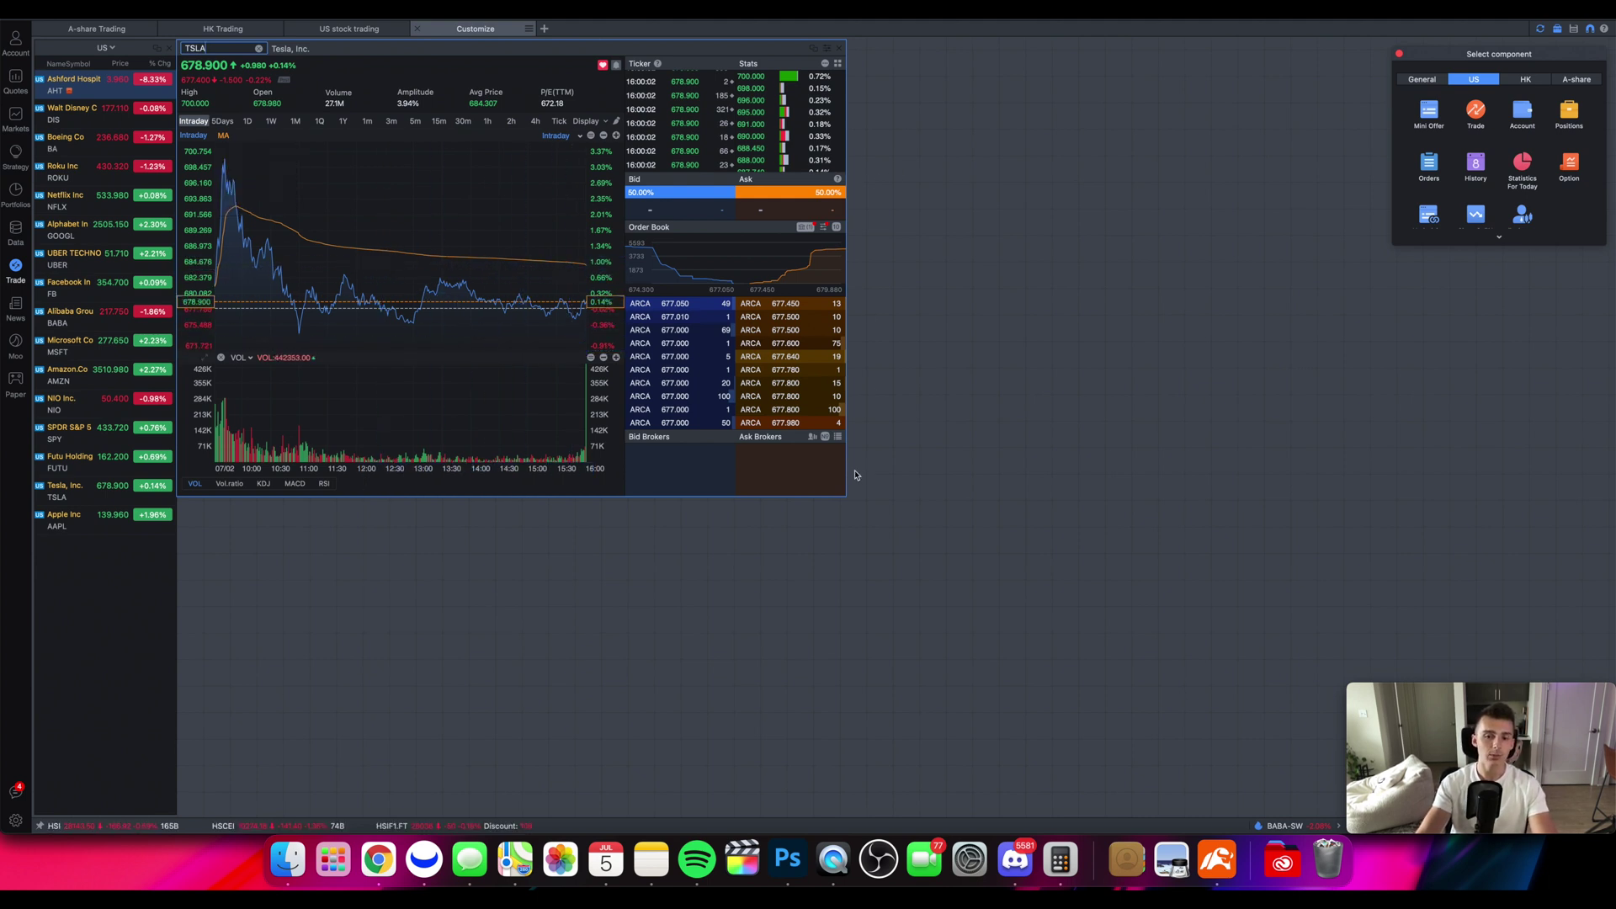
left_click_drag(845, 495, 1238, 605)
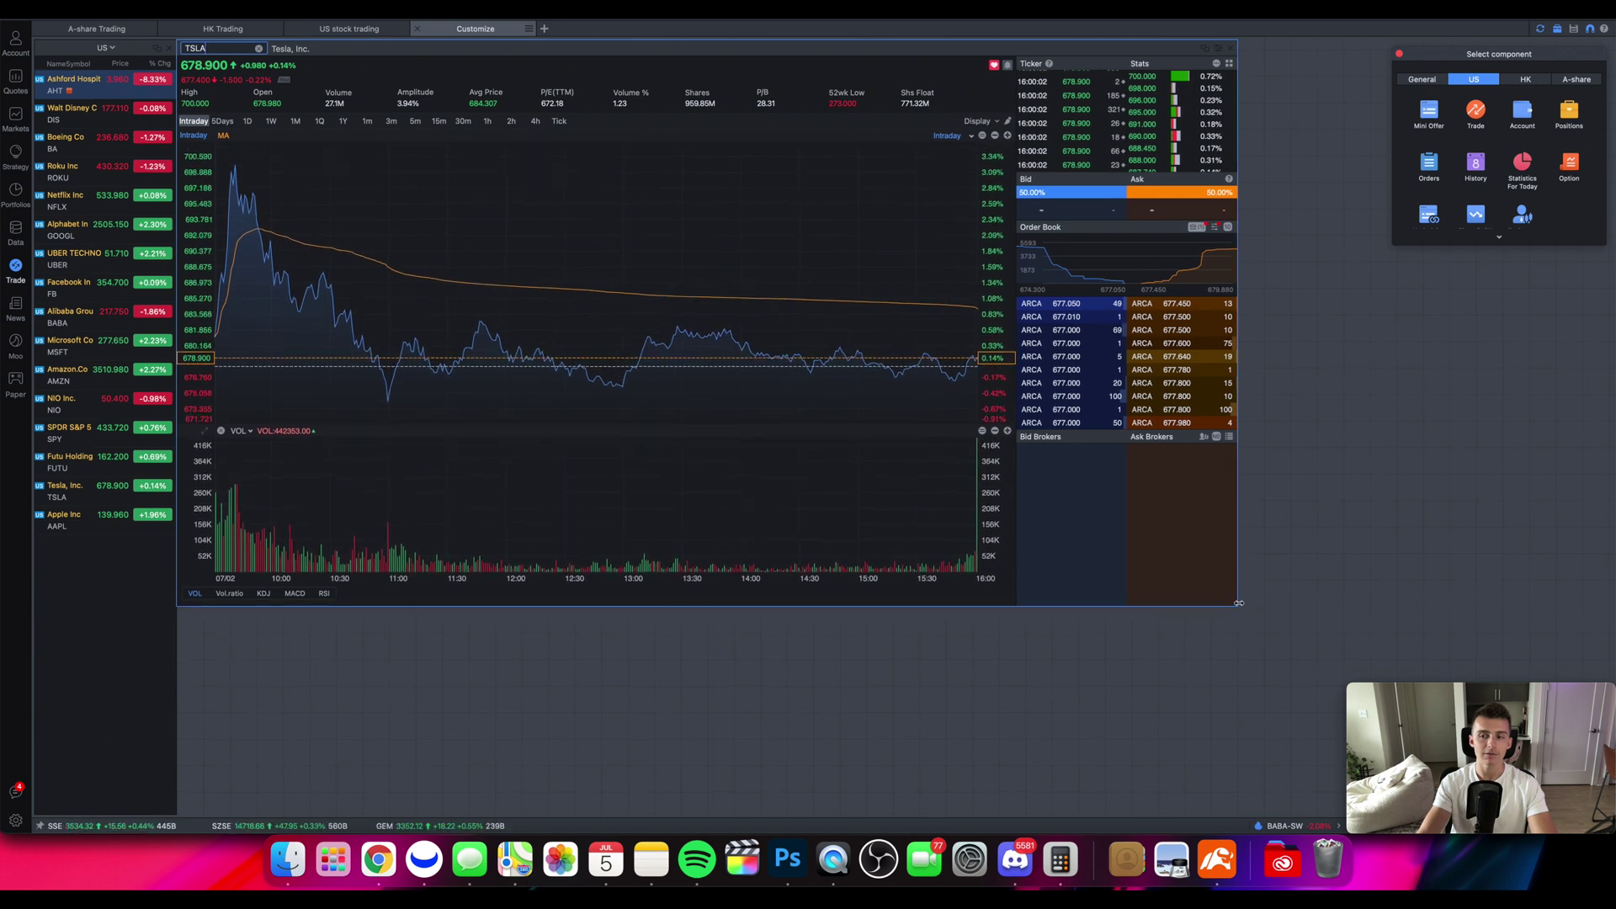
left_click(1480, 117)
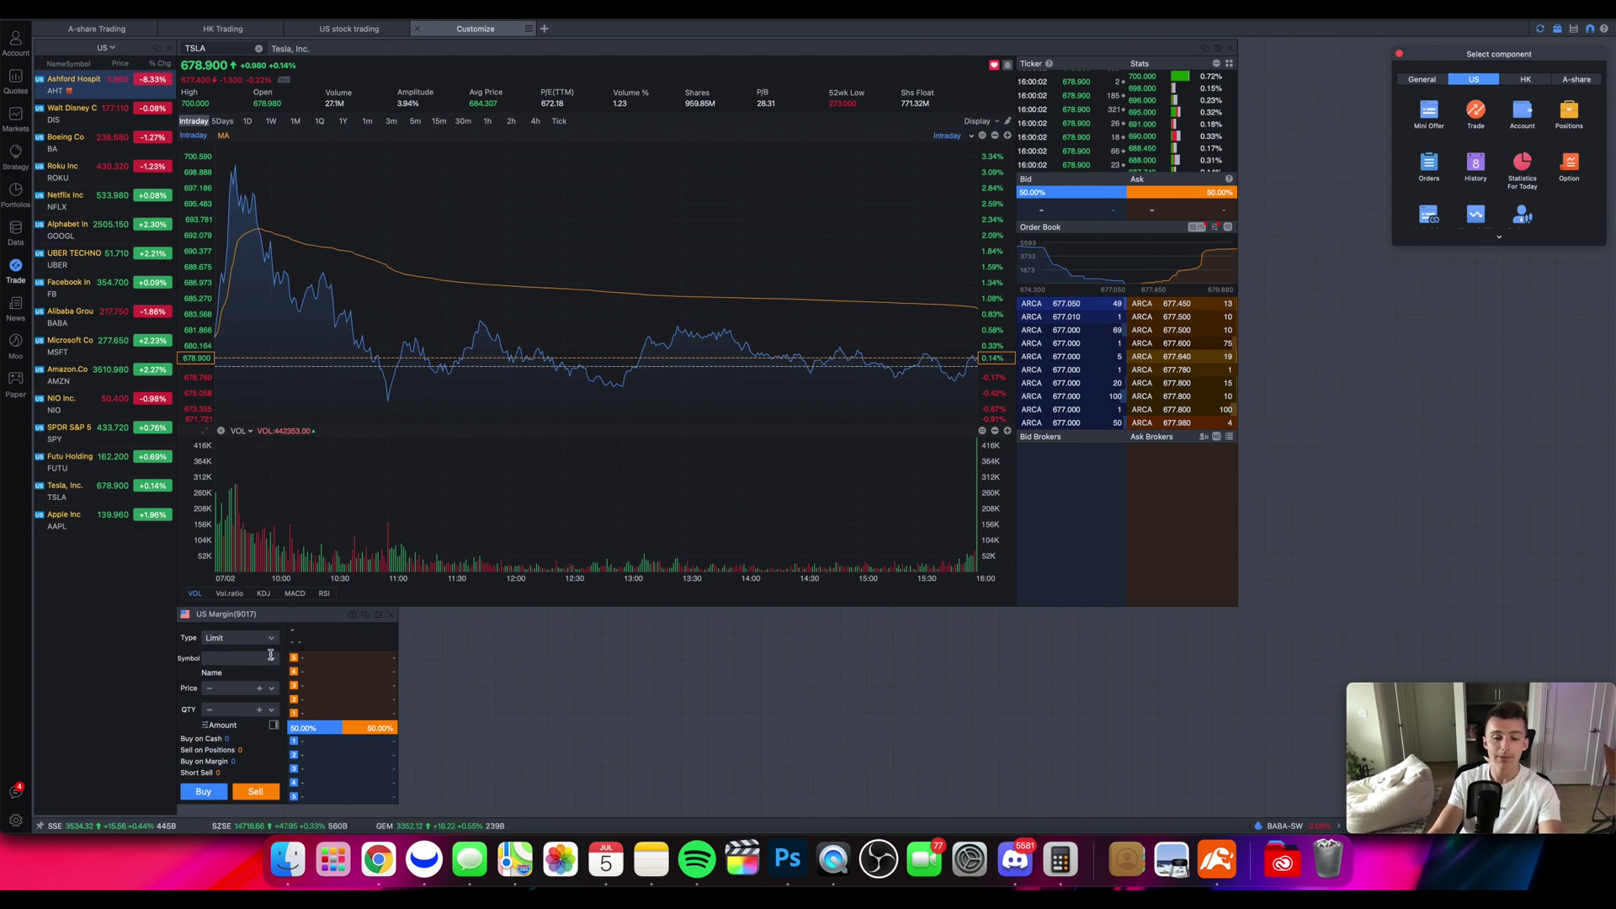
Keep the trade panel's order type set to Limit.
left_click(231, 641)
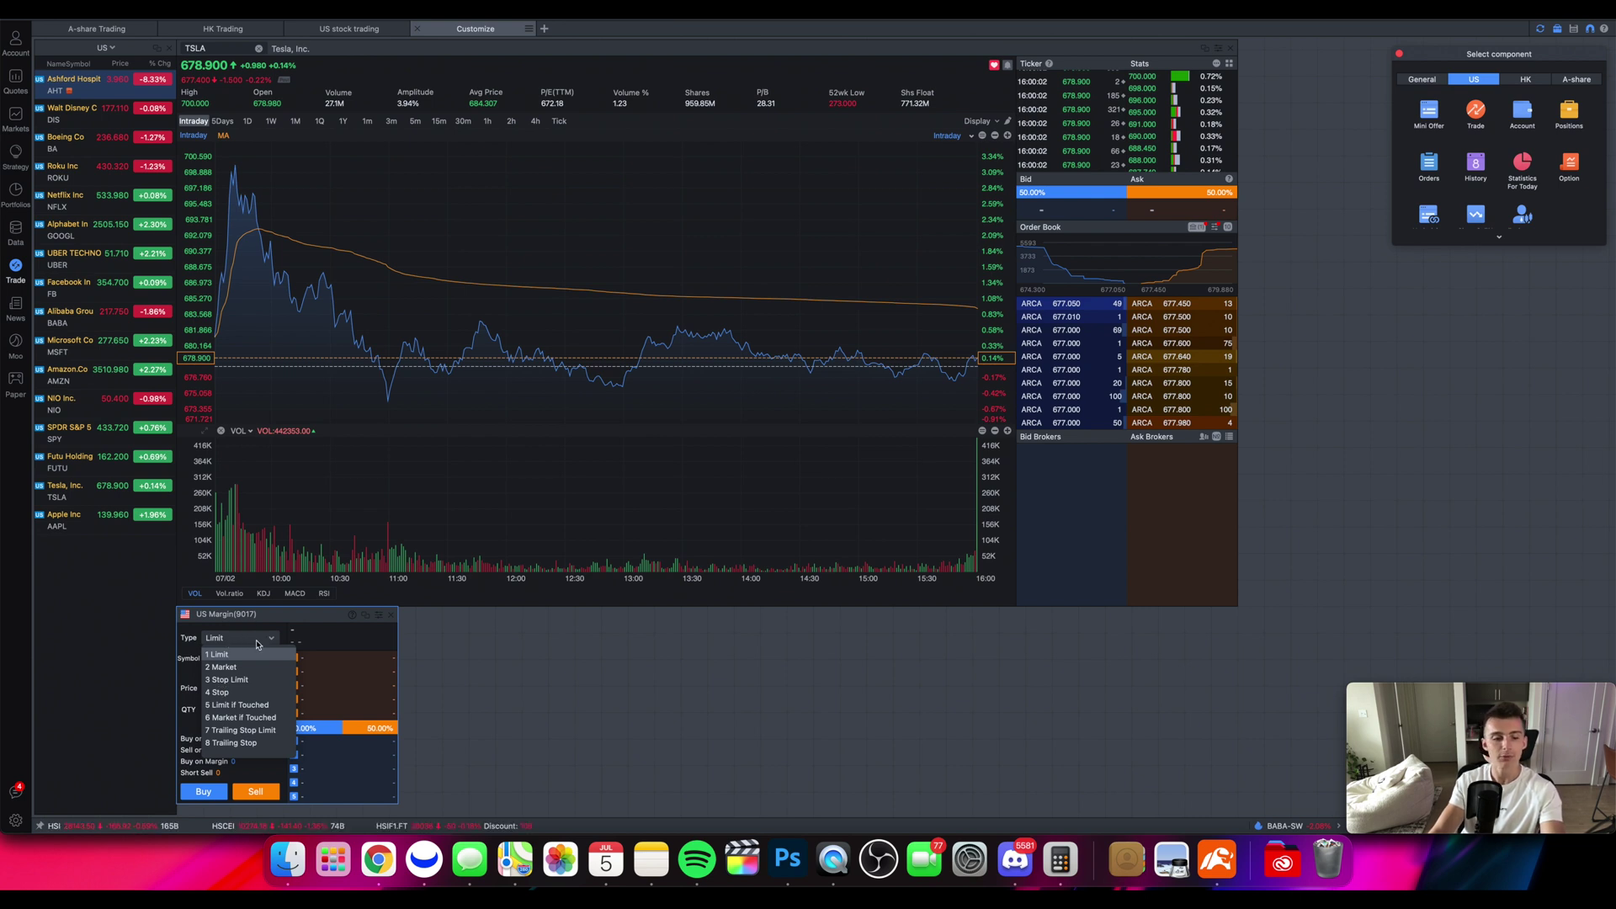
left_click(270, 640)
left_click(270, 639)
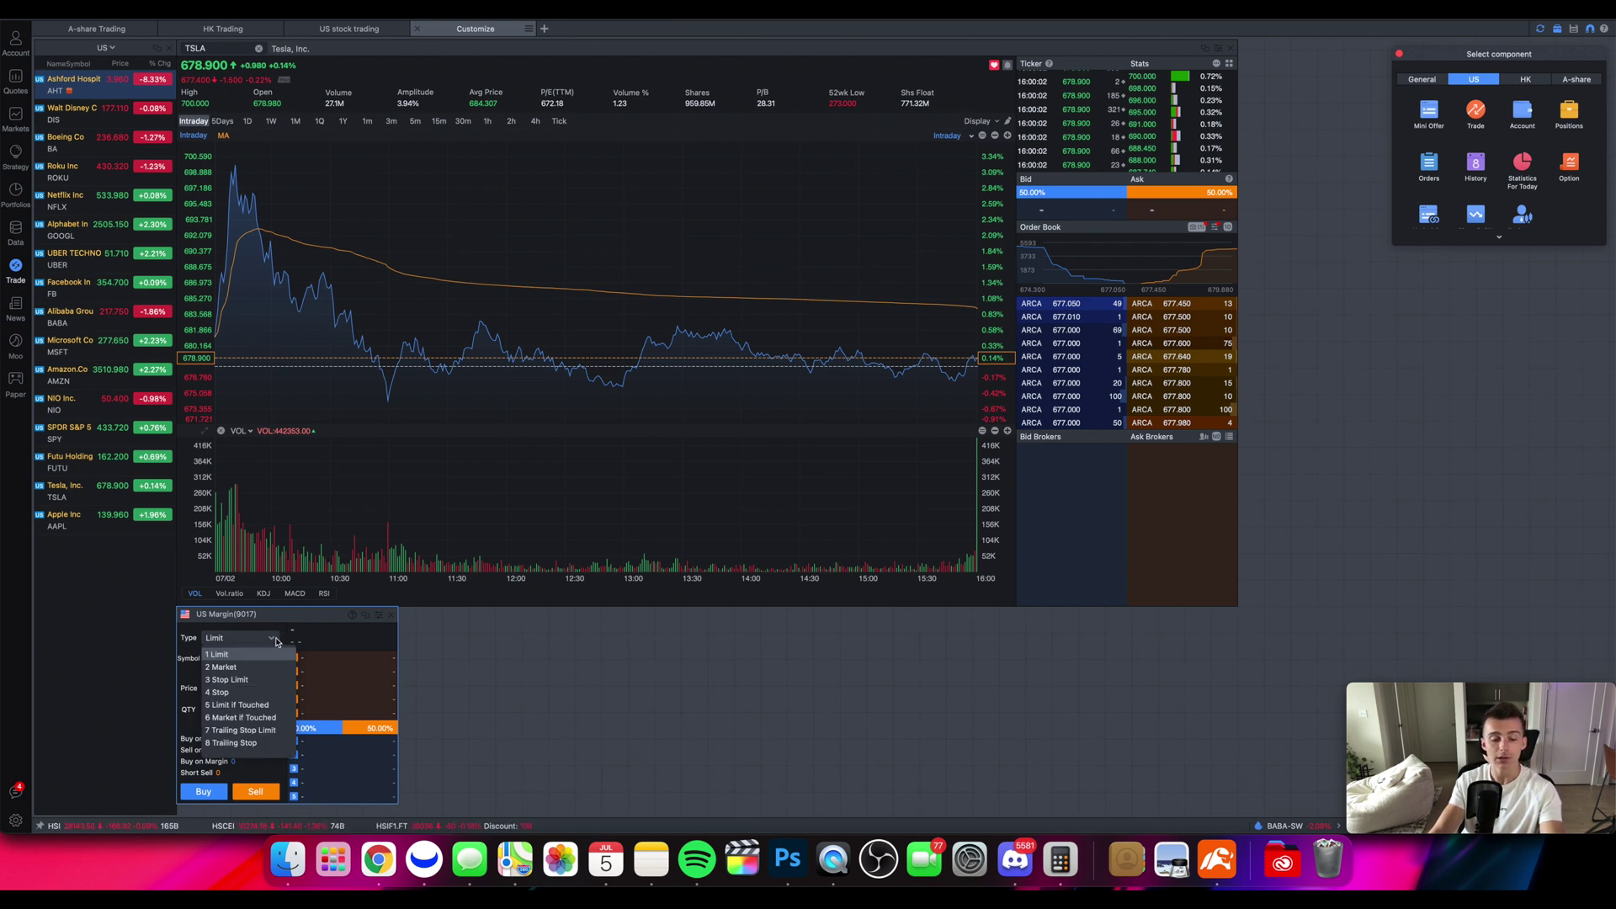
left_click(271, 640)
left_click(271, 640)
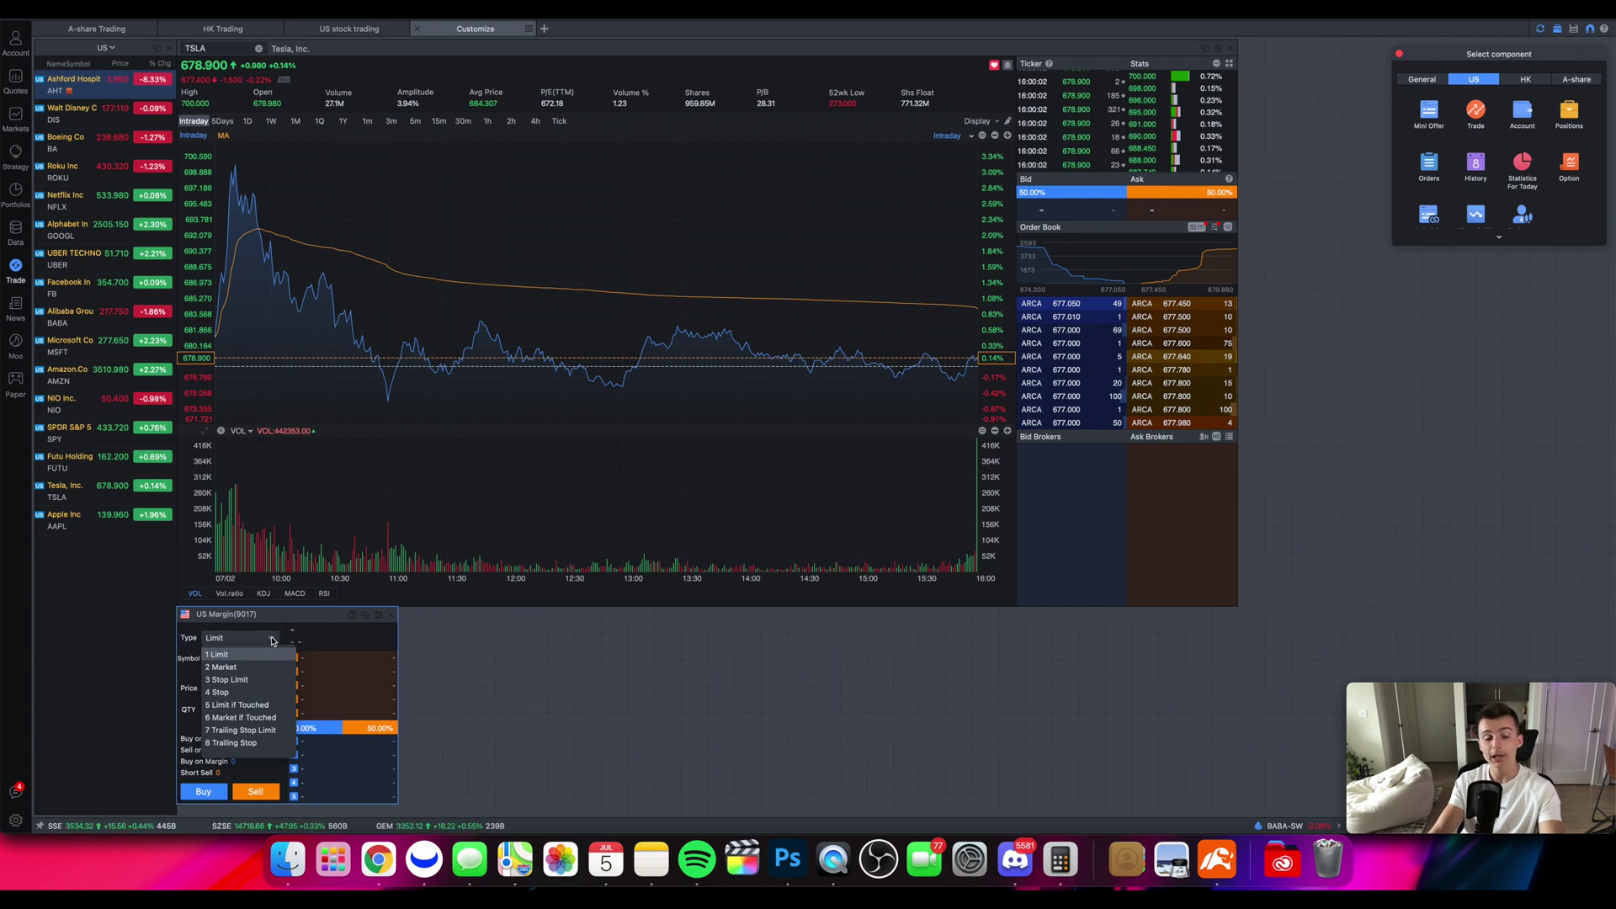
left_click(282, 622)
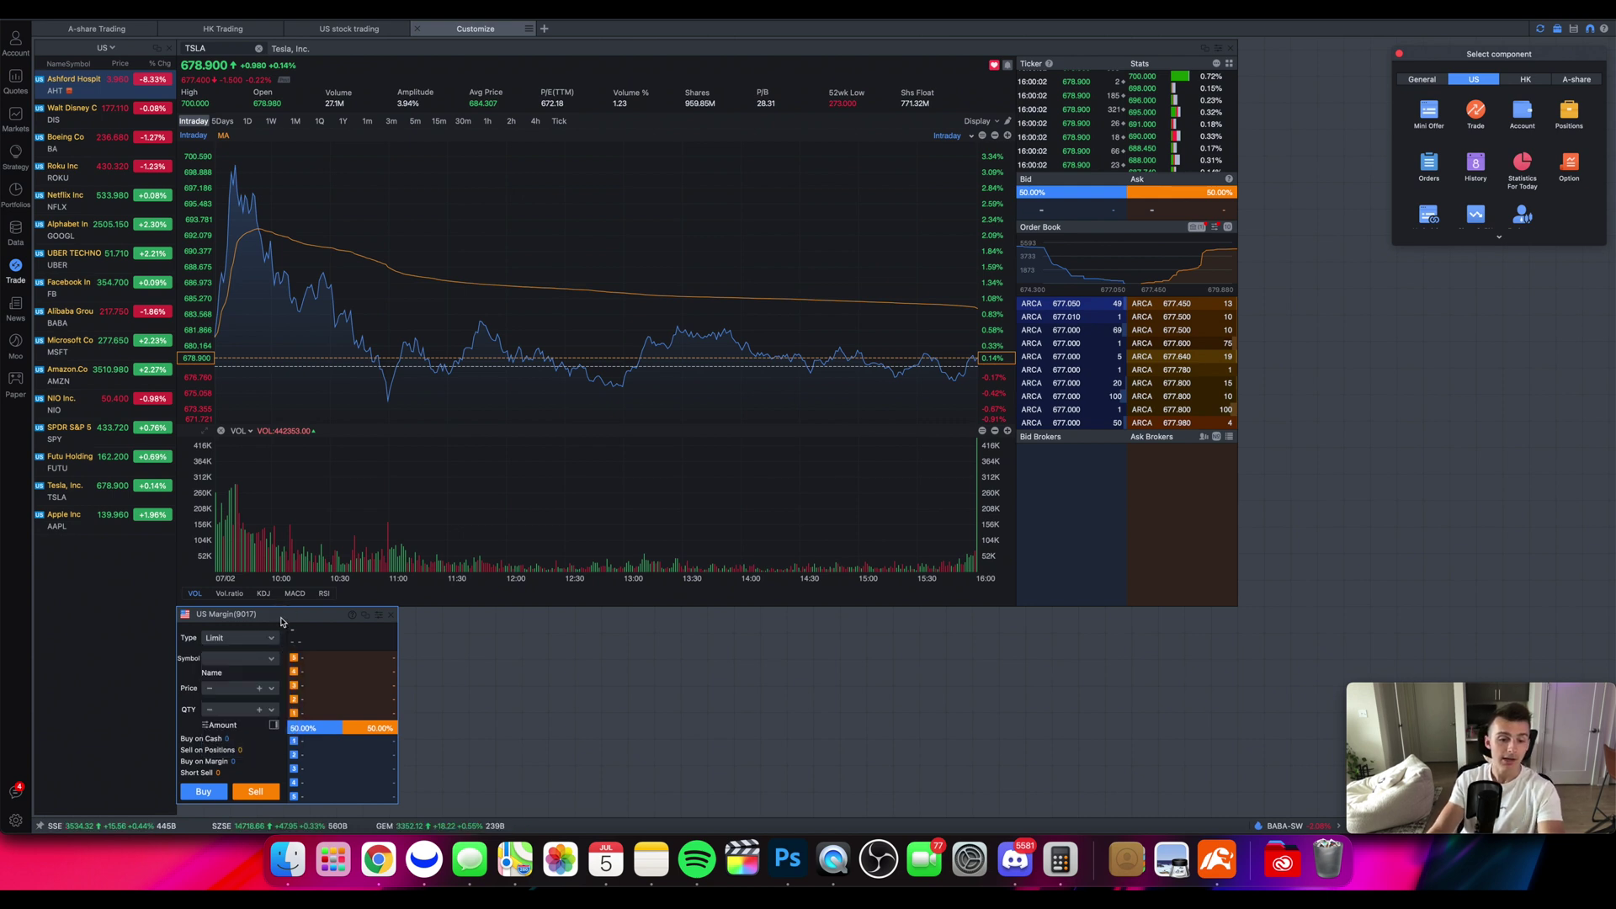
Enter TSLA as the order symbol, giving a 677.4 limit price.
left_click(240, 659)
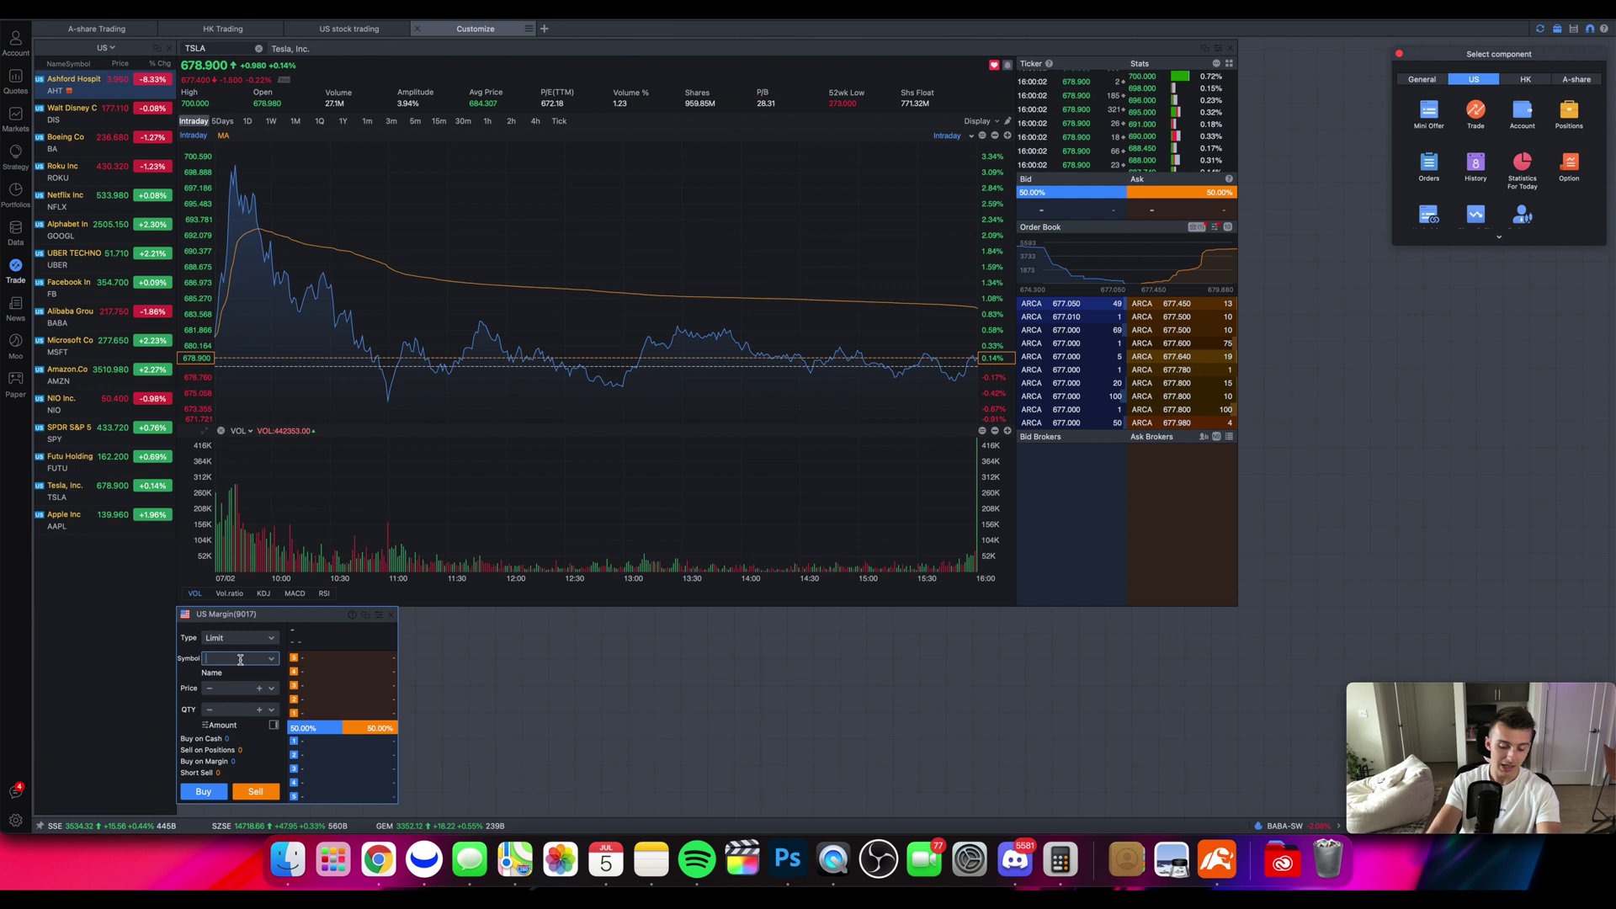
type("TSLA")
key("Return")
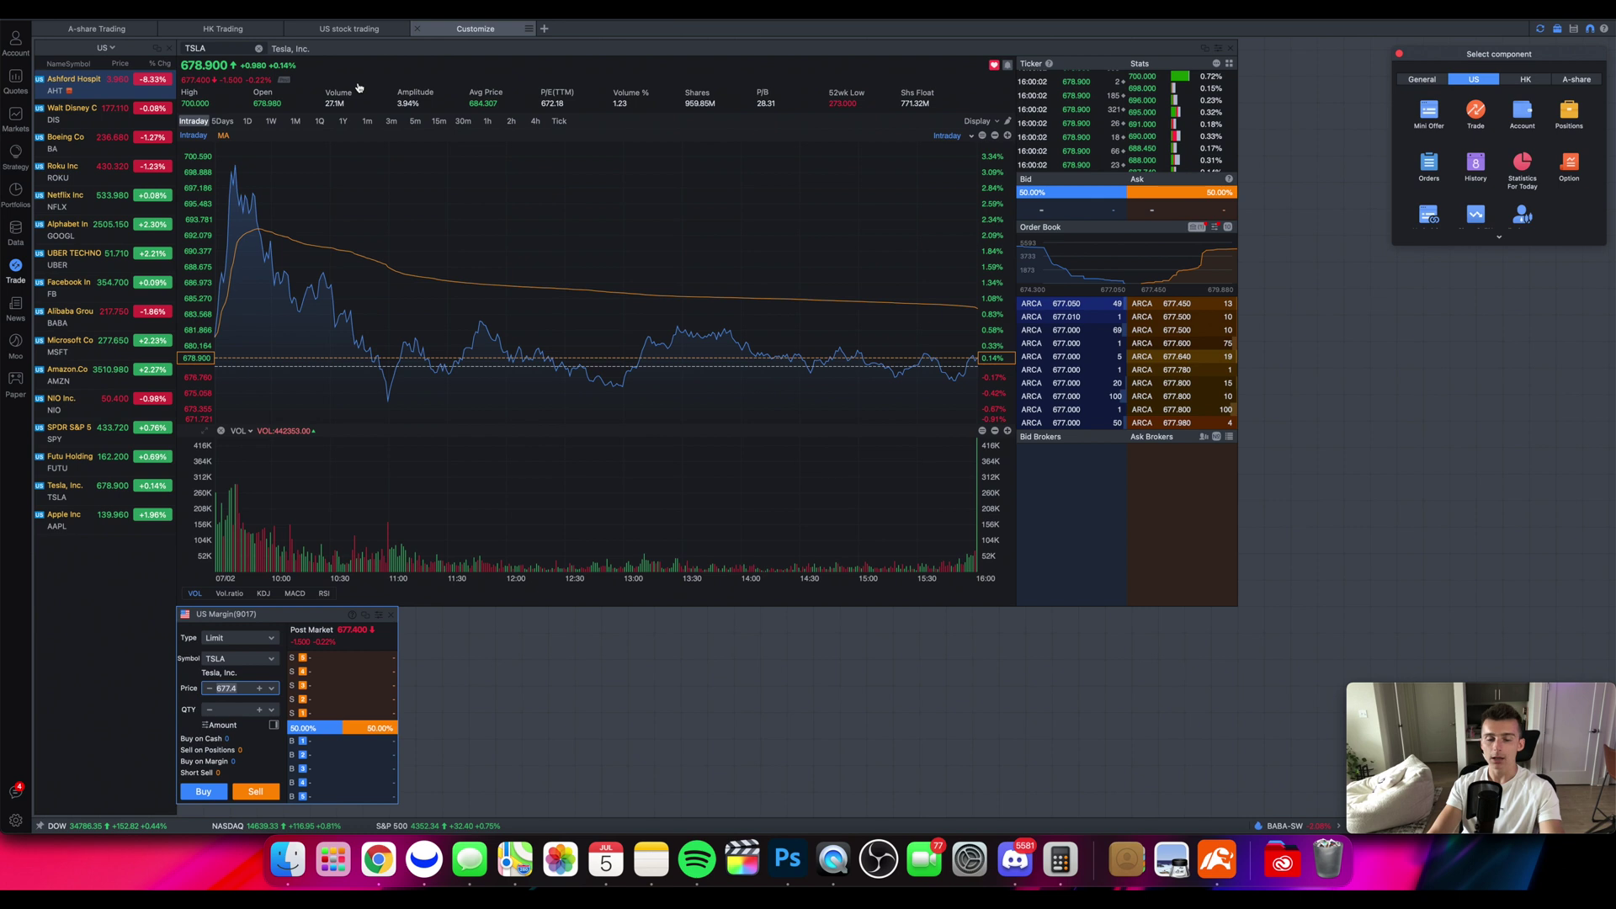
Put the chart in link group 1 and load SPY into it.
left_click(1206, 54)
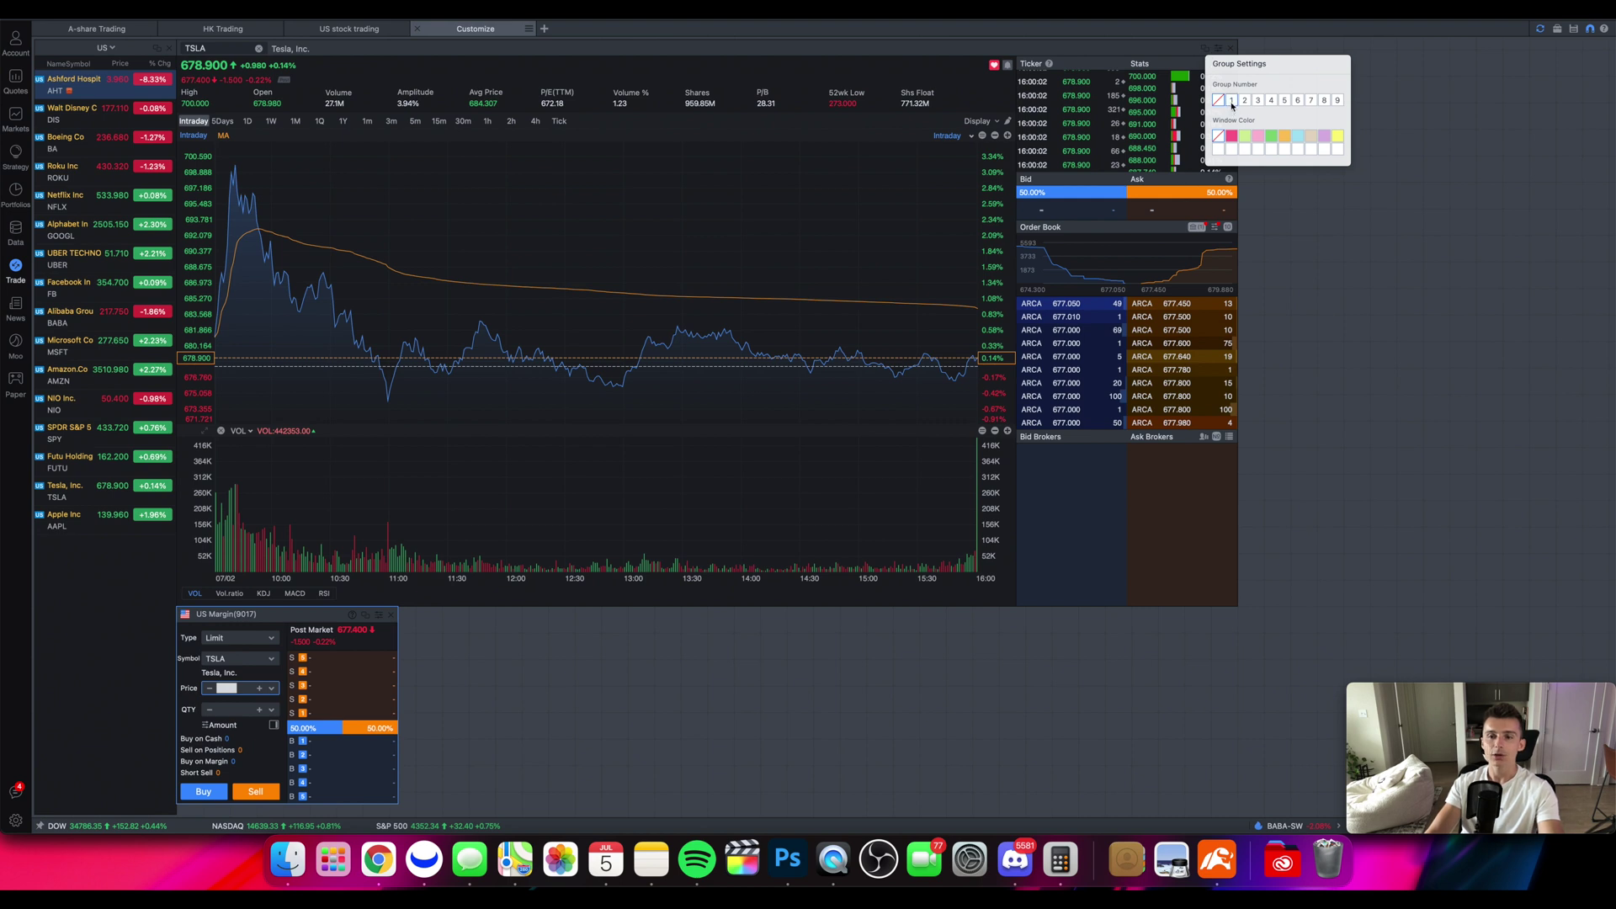
left_click(1232, 101)
left_click(1170, 53)
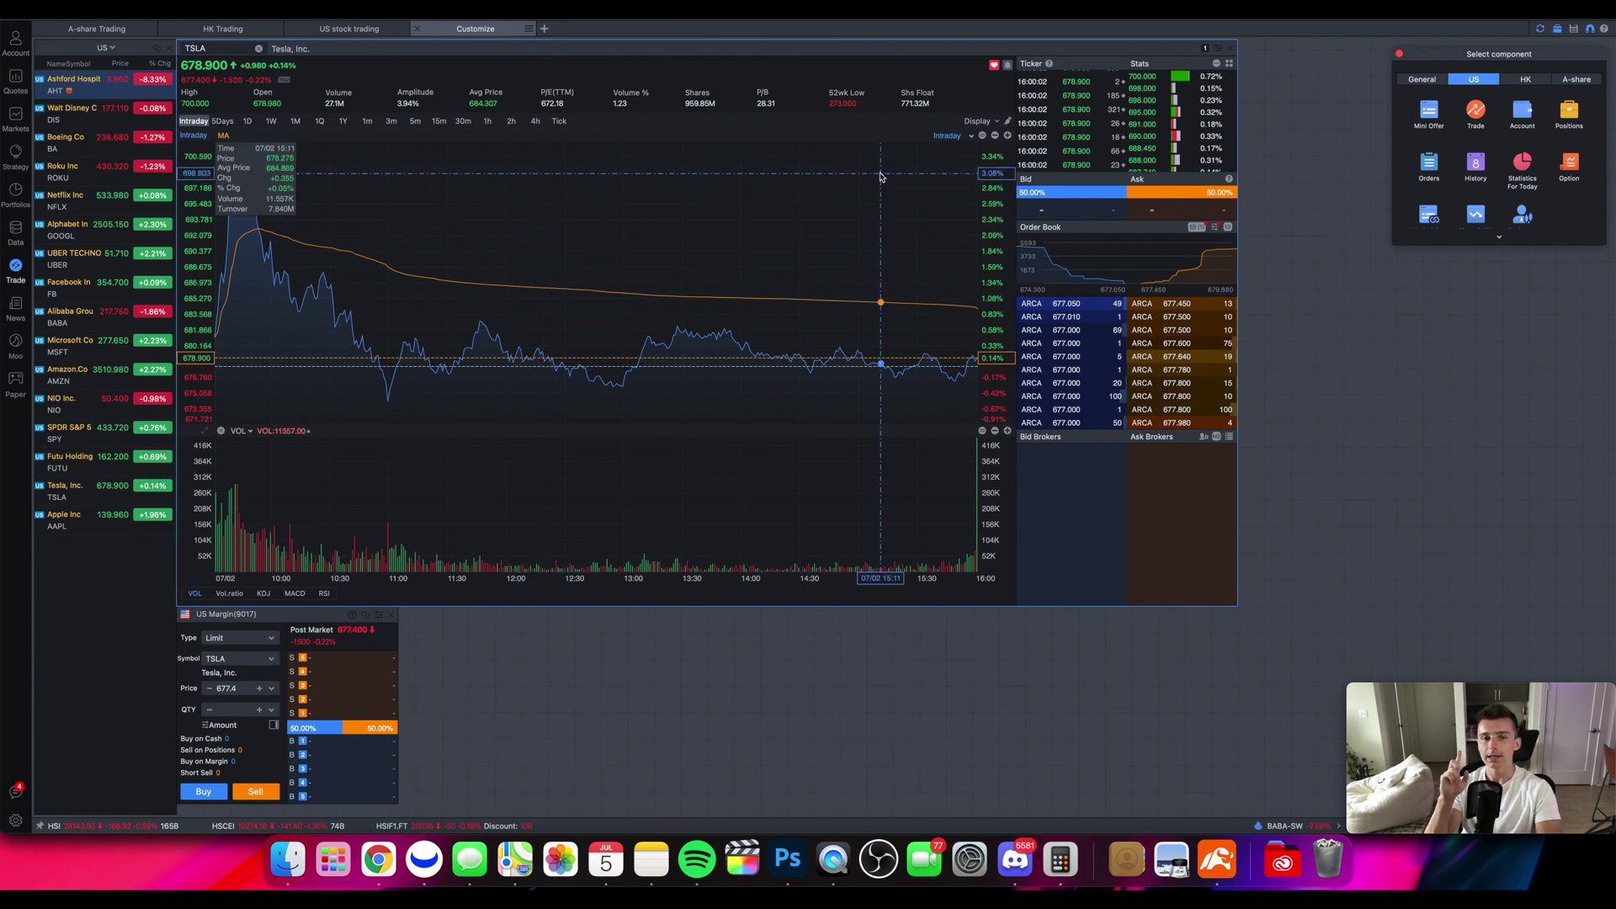
left_click(232, 47)
key("BackSpace")
key("BackSpace")
key("BackSpace")
key("BackSpace")
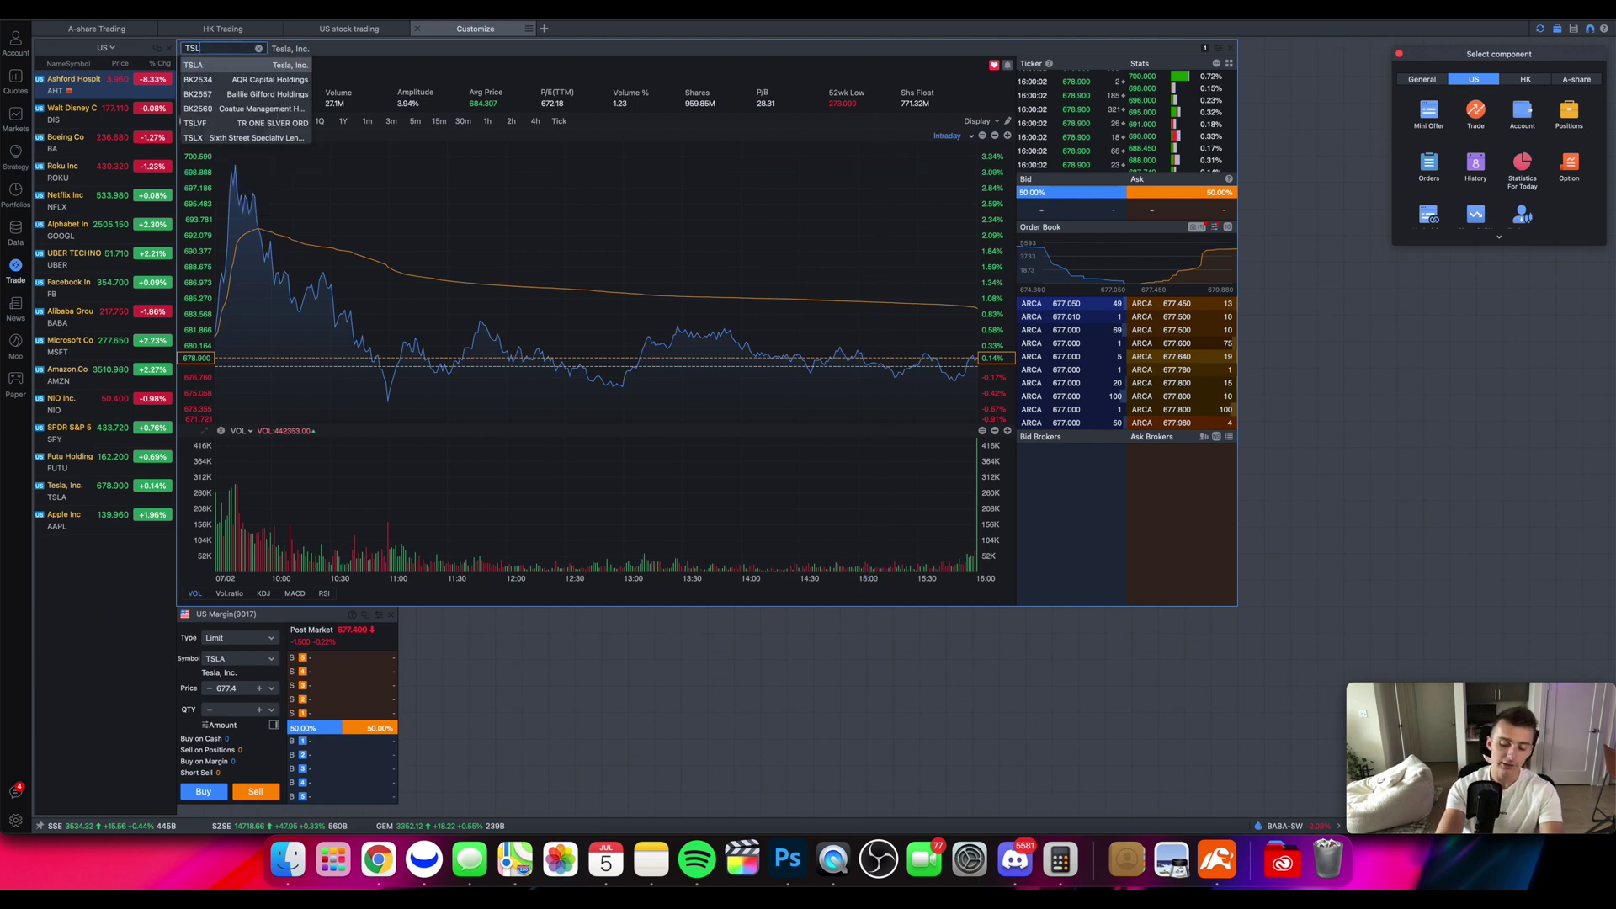
type("SPY")
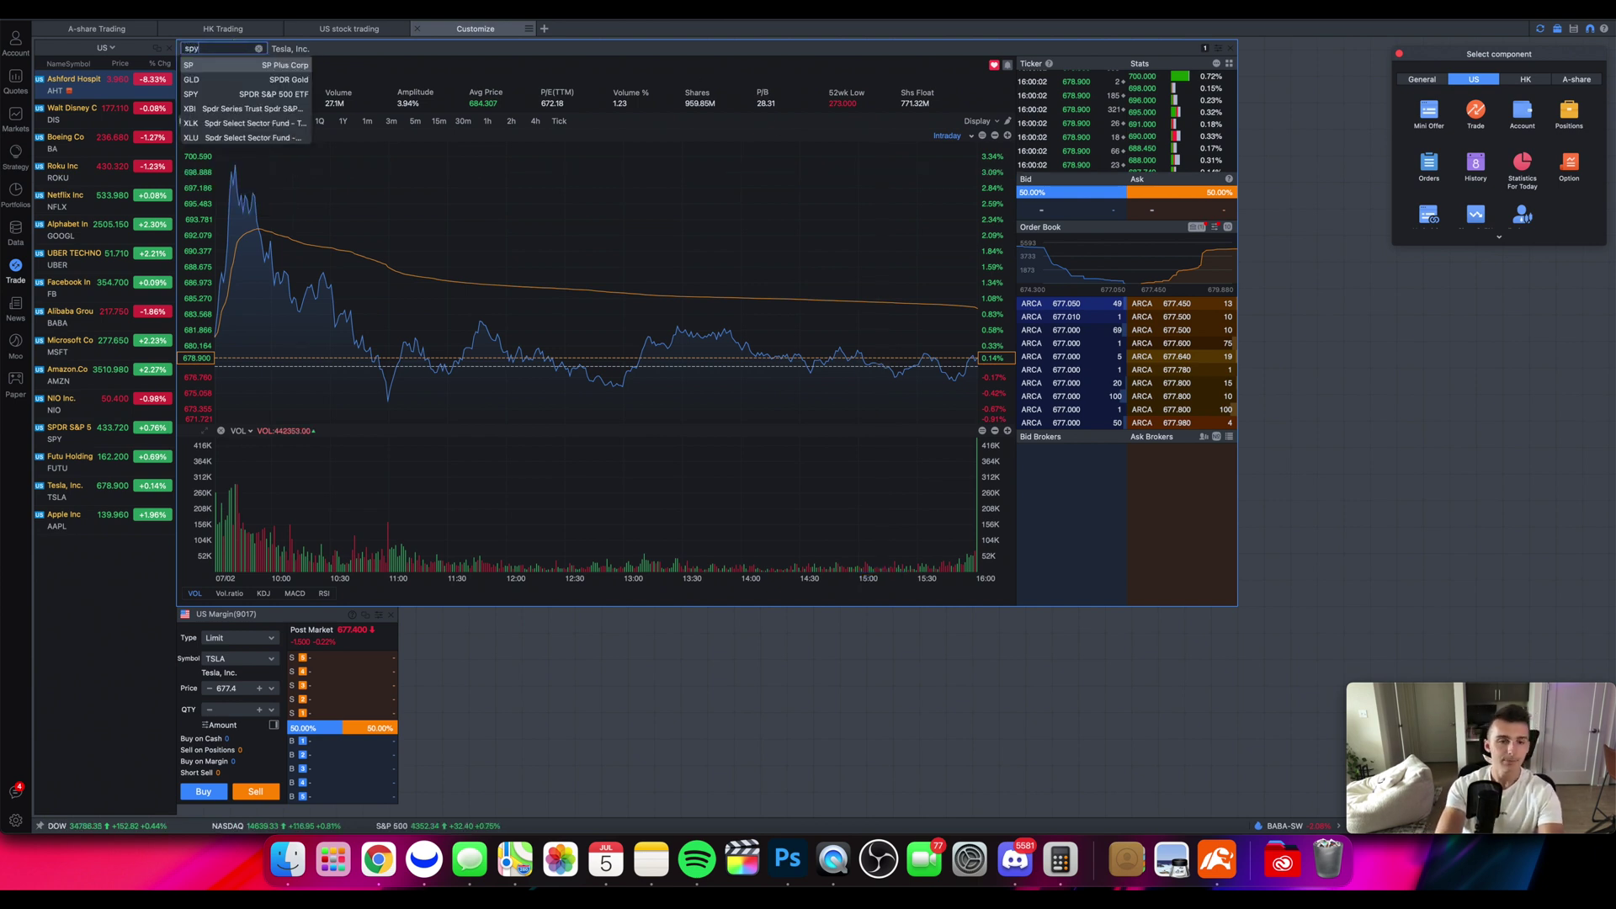
key("Return")
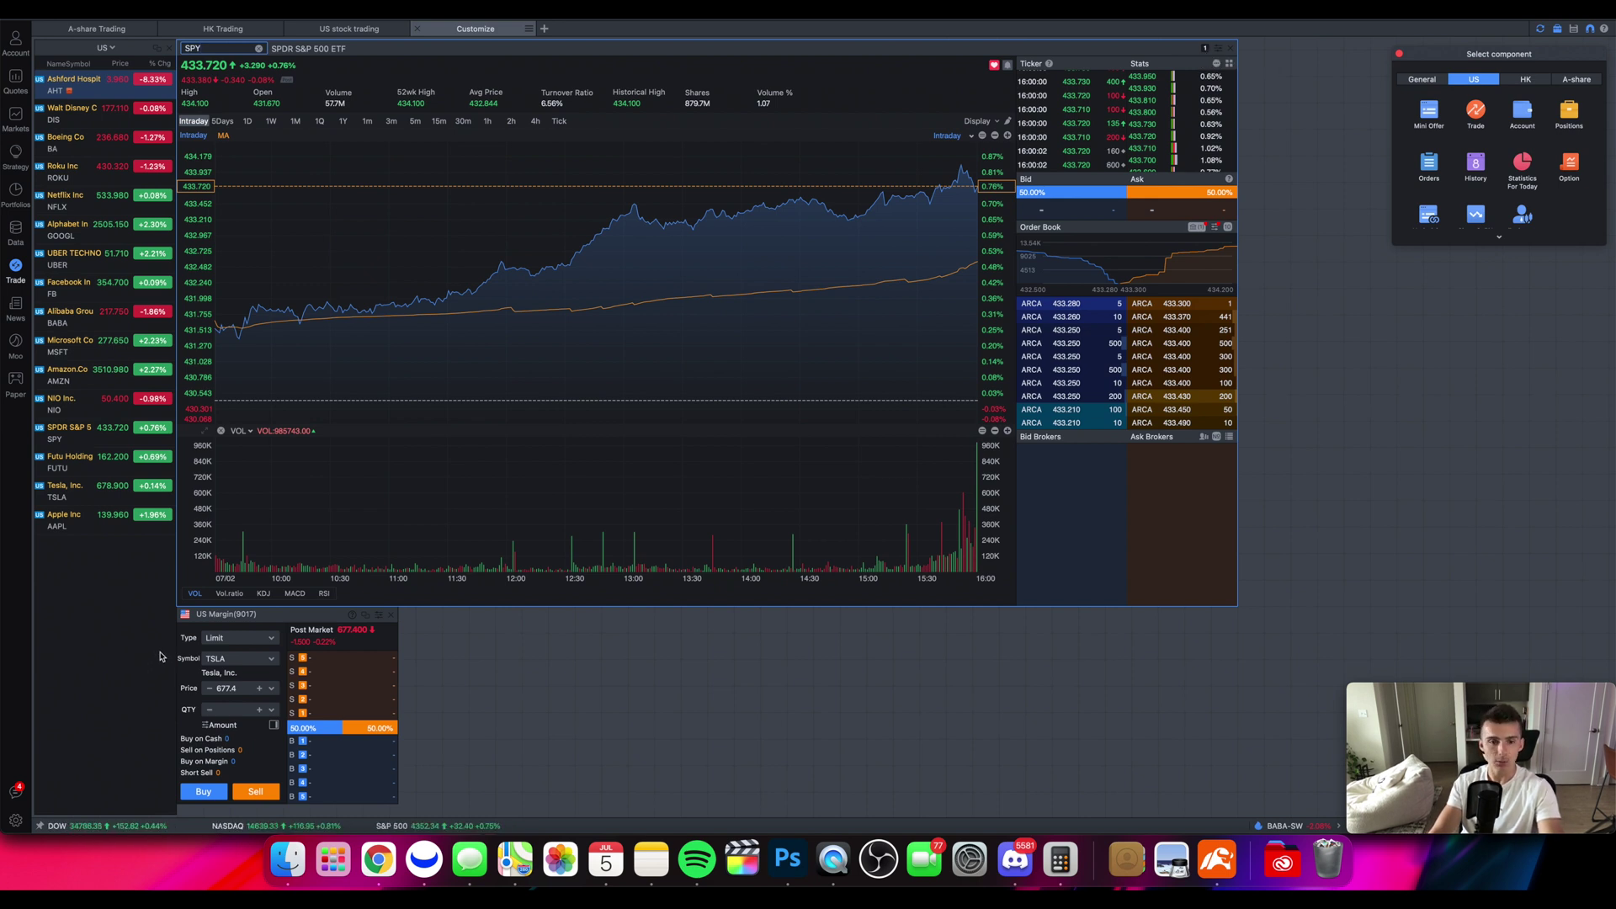
Link the trade panel to group 1 and switch the linked chart to AAPL.
left_click(367, 615)
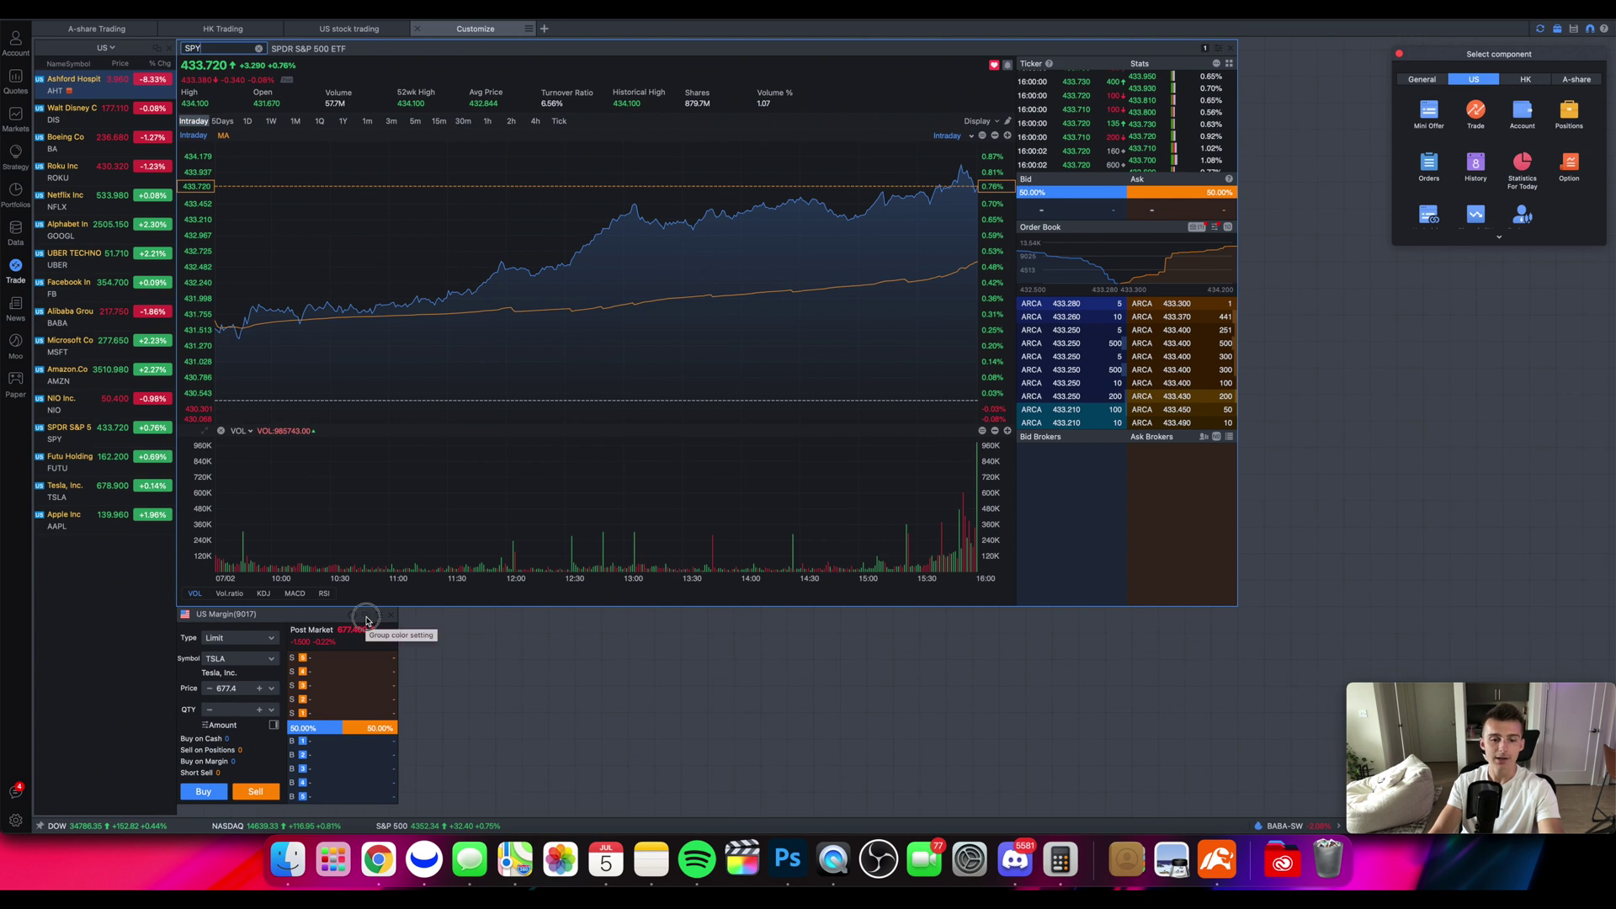
left_click(393, 666)
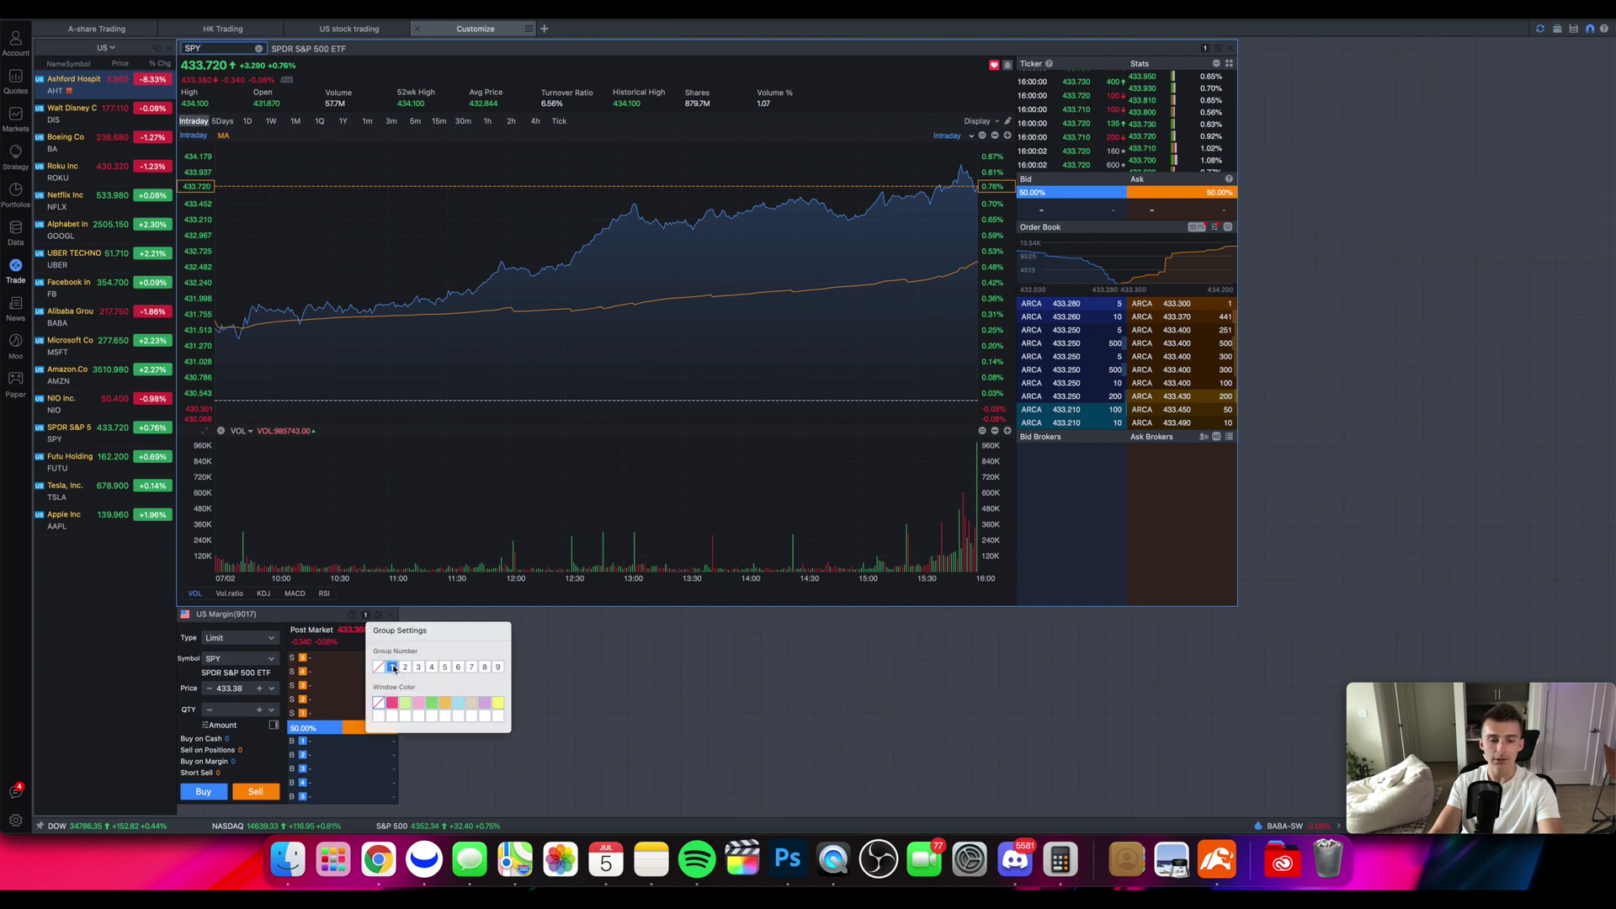
left_click(559, 635)
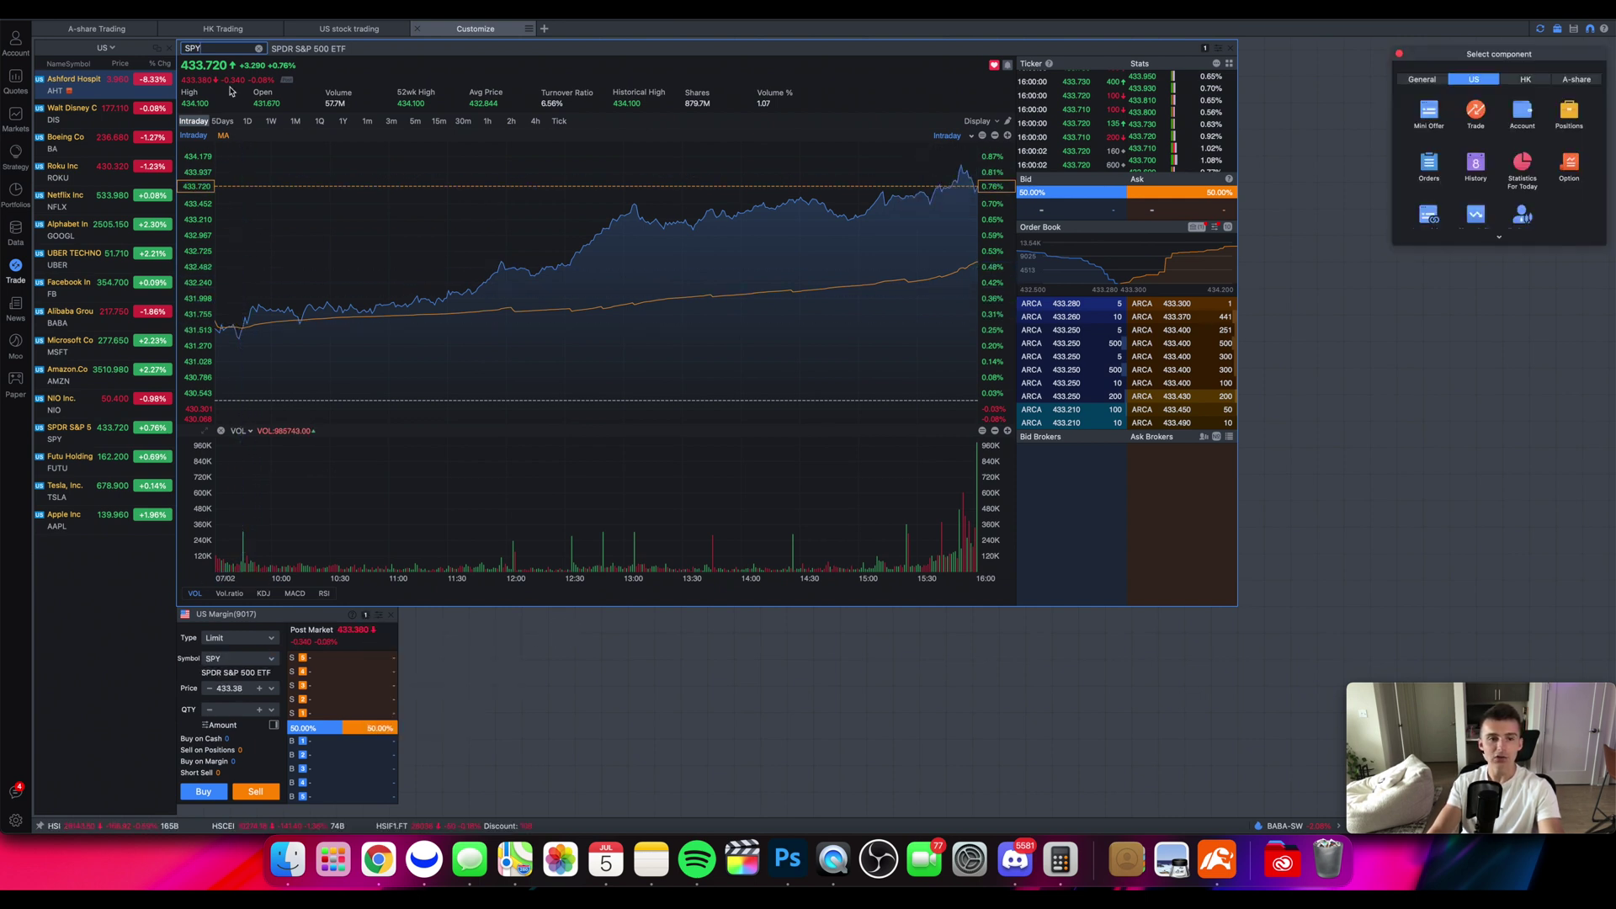
left_click(218, 47)
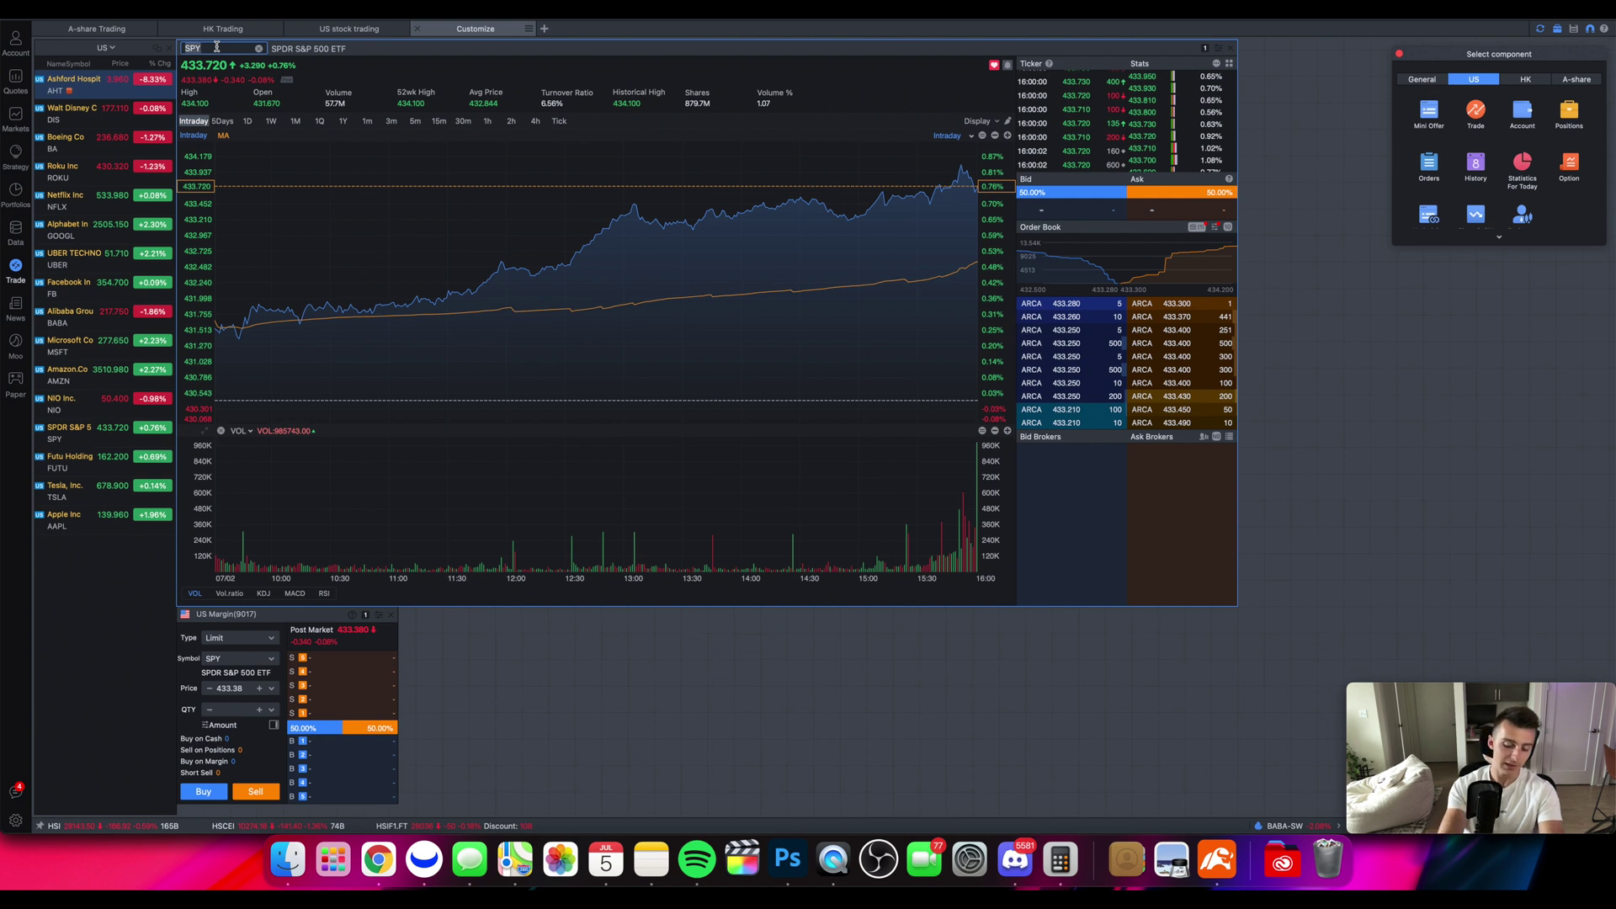
type("AAPL")
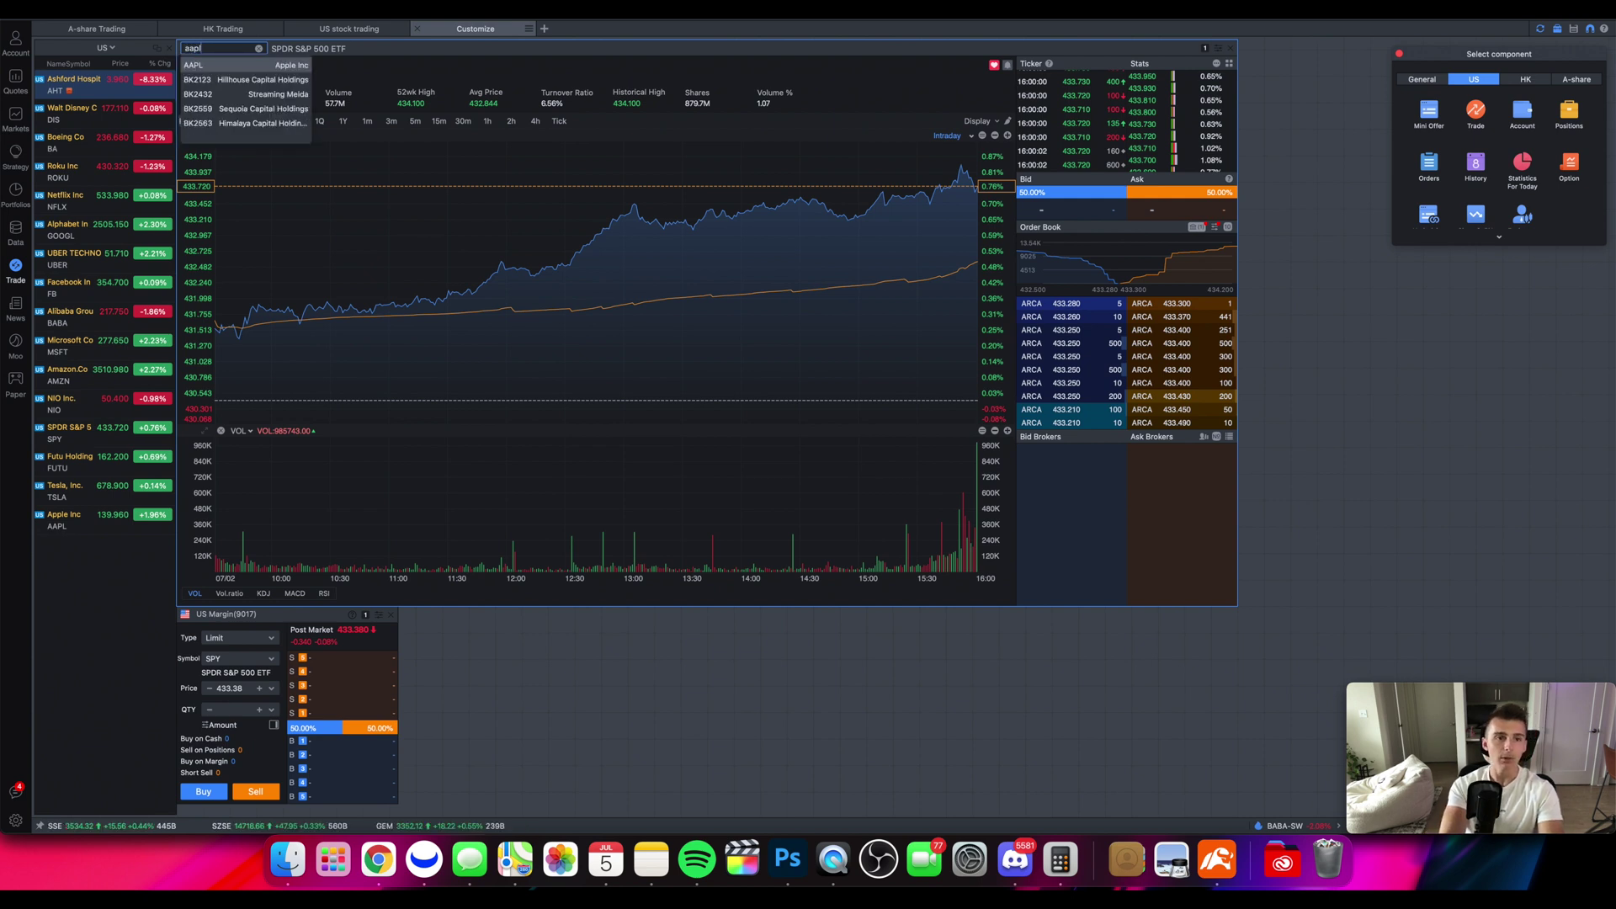
key("Return")
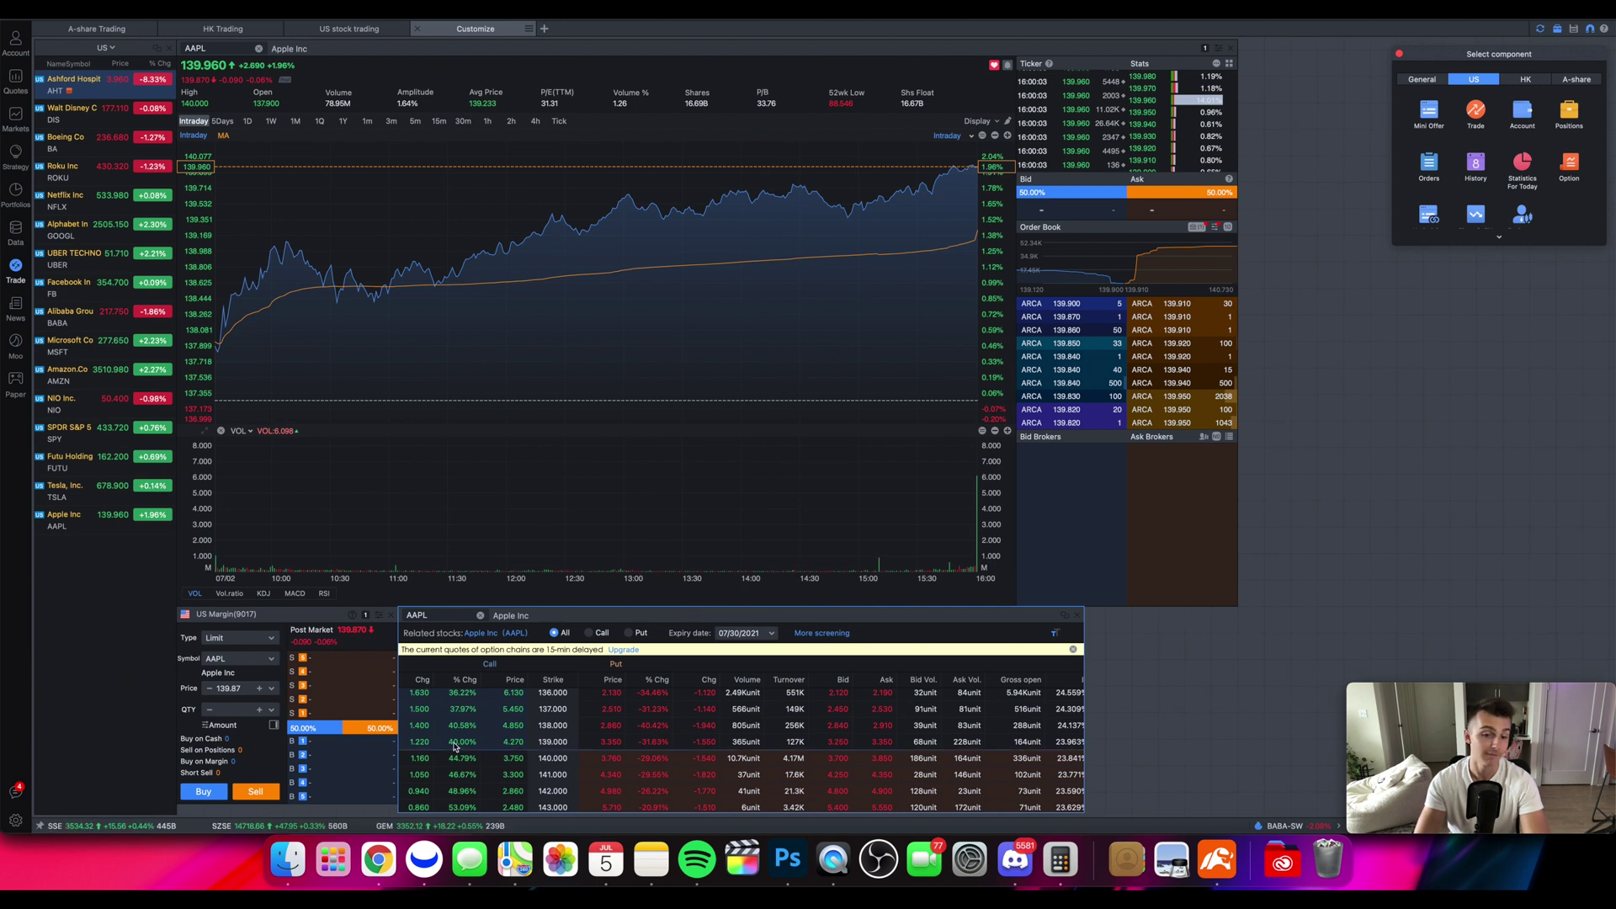
Move the AAPL option chain below the chart beside the trade panel and resize it to fit.
scroll(455, 746, "up", 3)
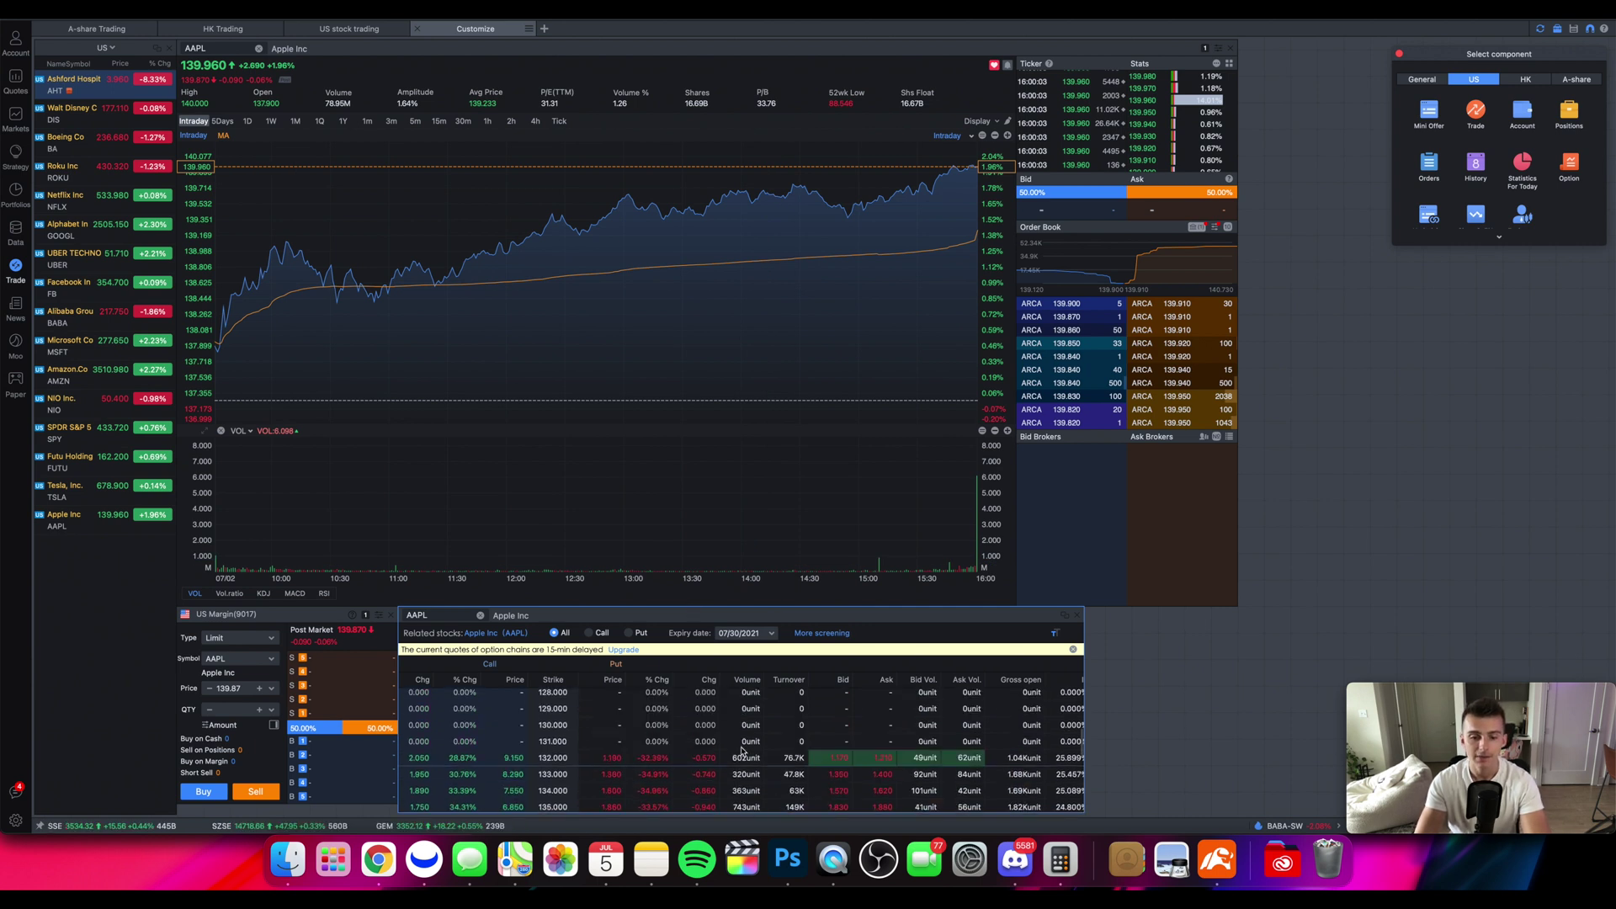
left_click_drag(737, 621, 1507, 370)
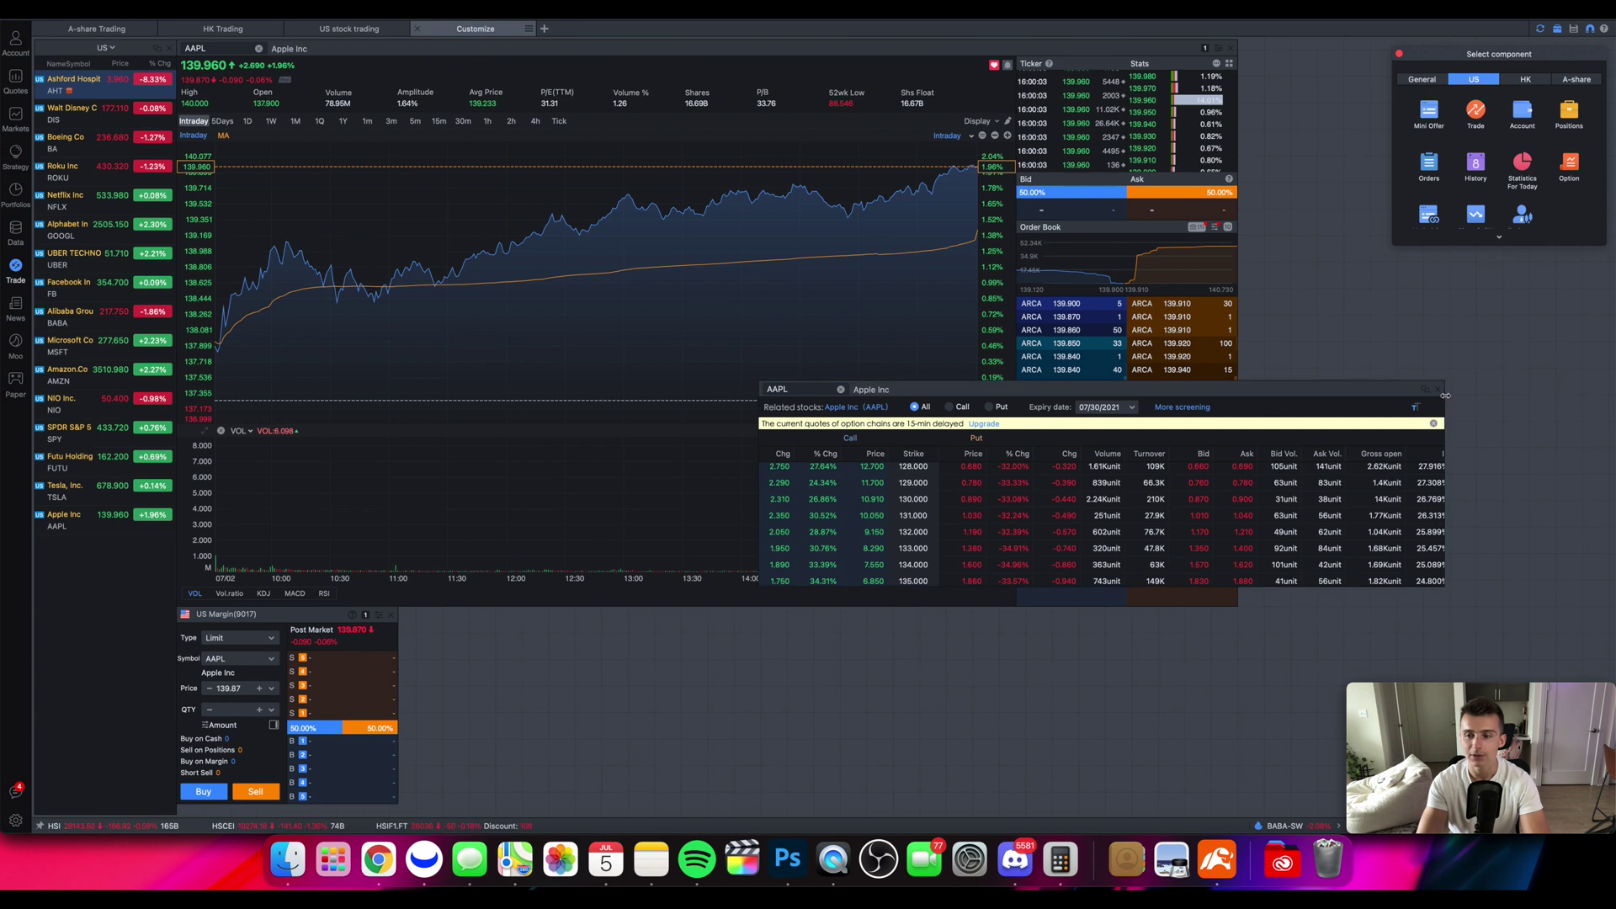
left_click_drag(1444, 400, 1248, 613)
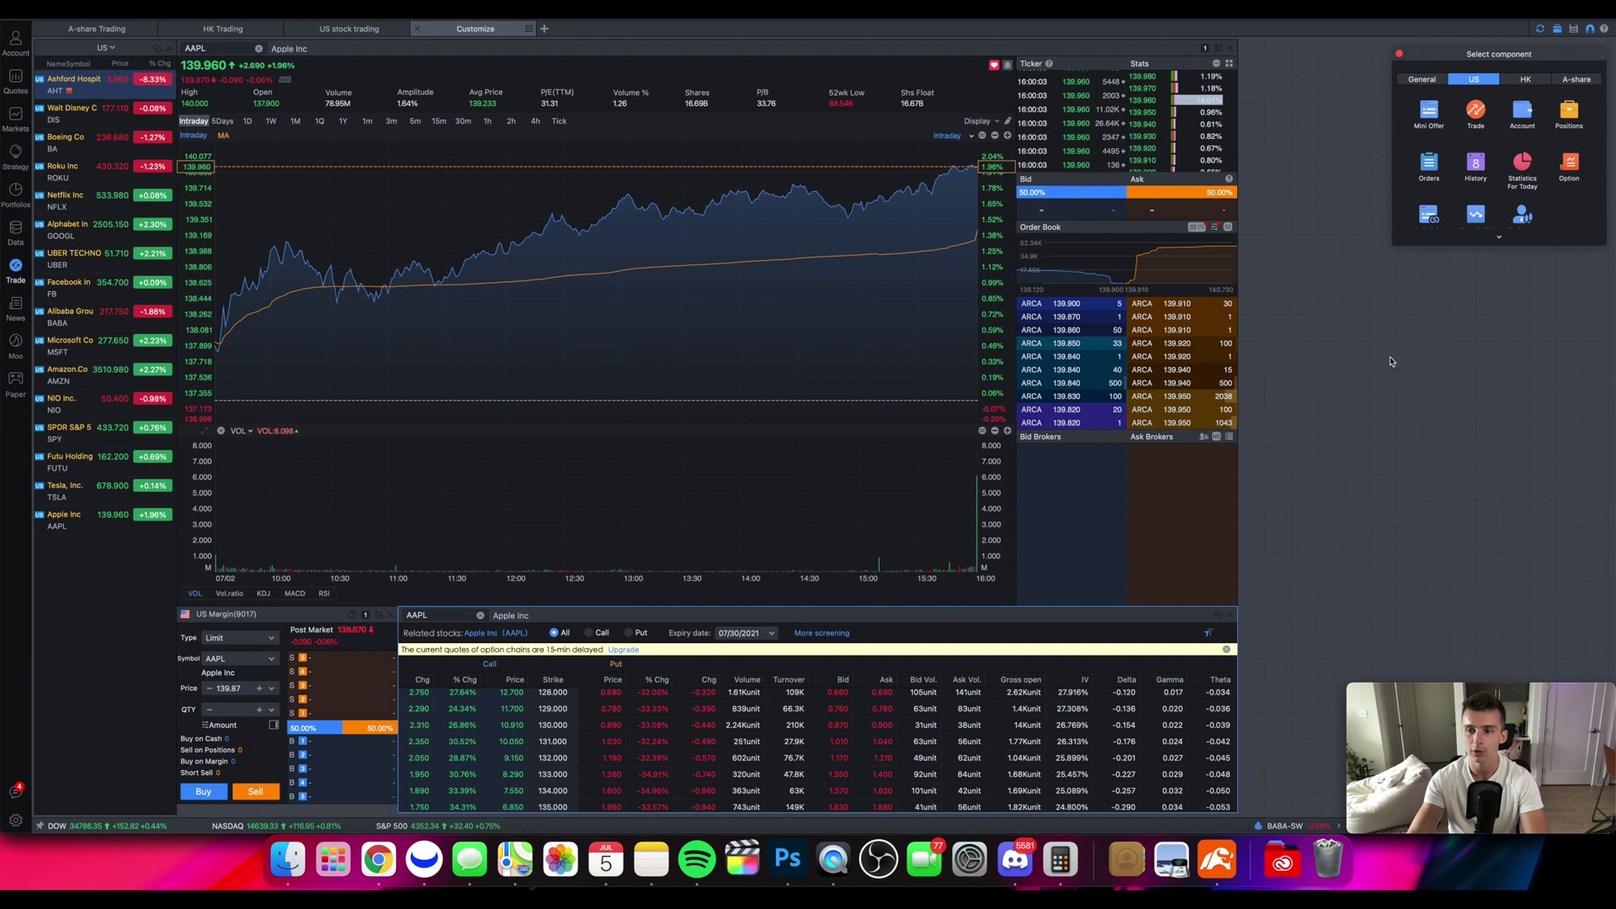
left_click(1500, 237)
Add a Short Sell% component for AAPL and make it taller.
scroll(1559, 207, "down", 1)
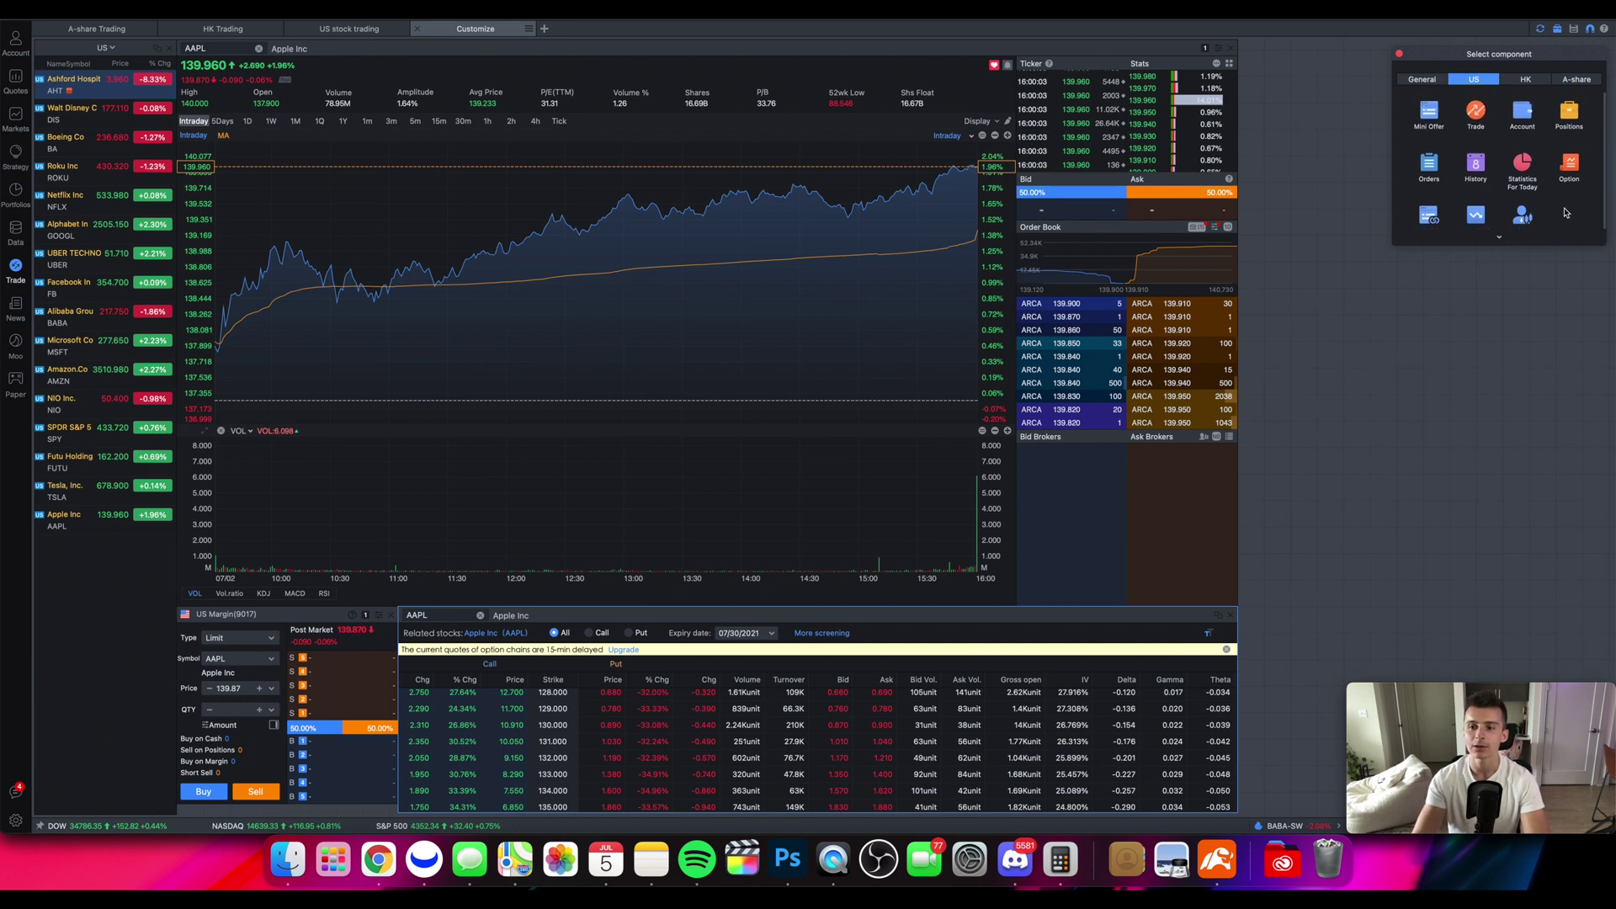
left_click(1479, 203)
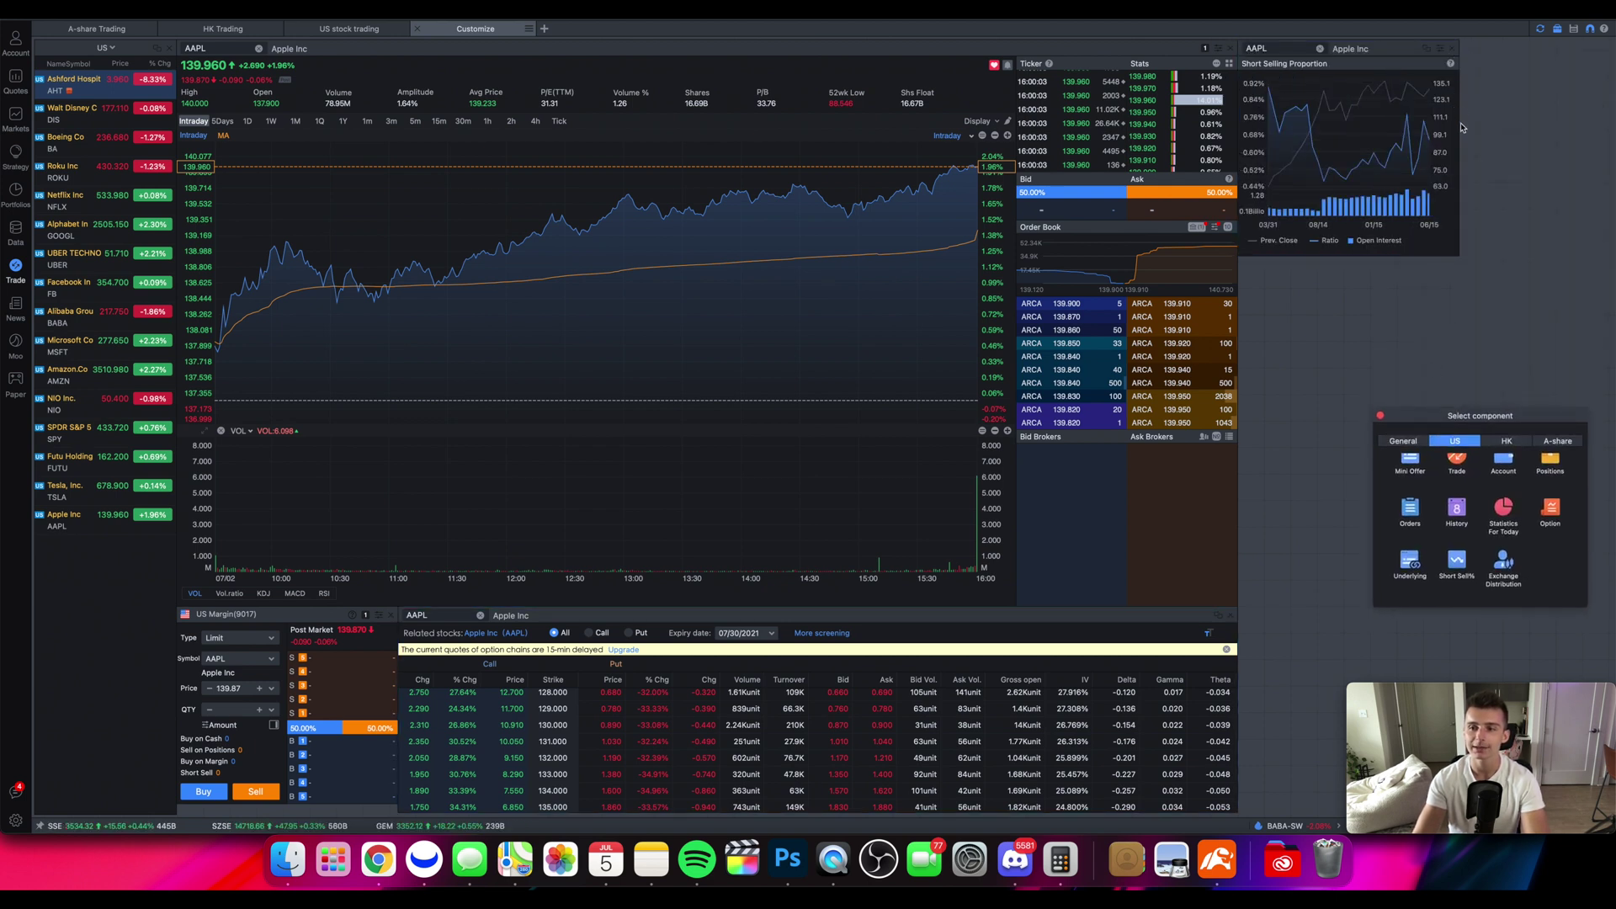
mouse_move(1459, 262)
left_mouse_down()
mouse_move(1483, 295)
mouse_move(1480, 254)
left_mouse_up()
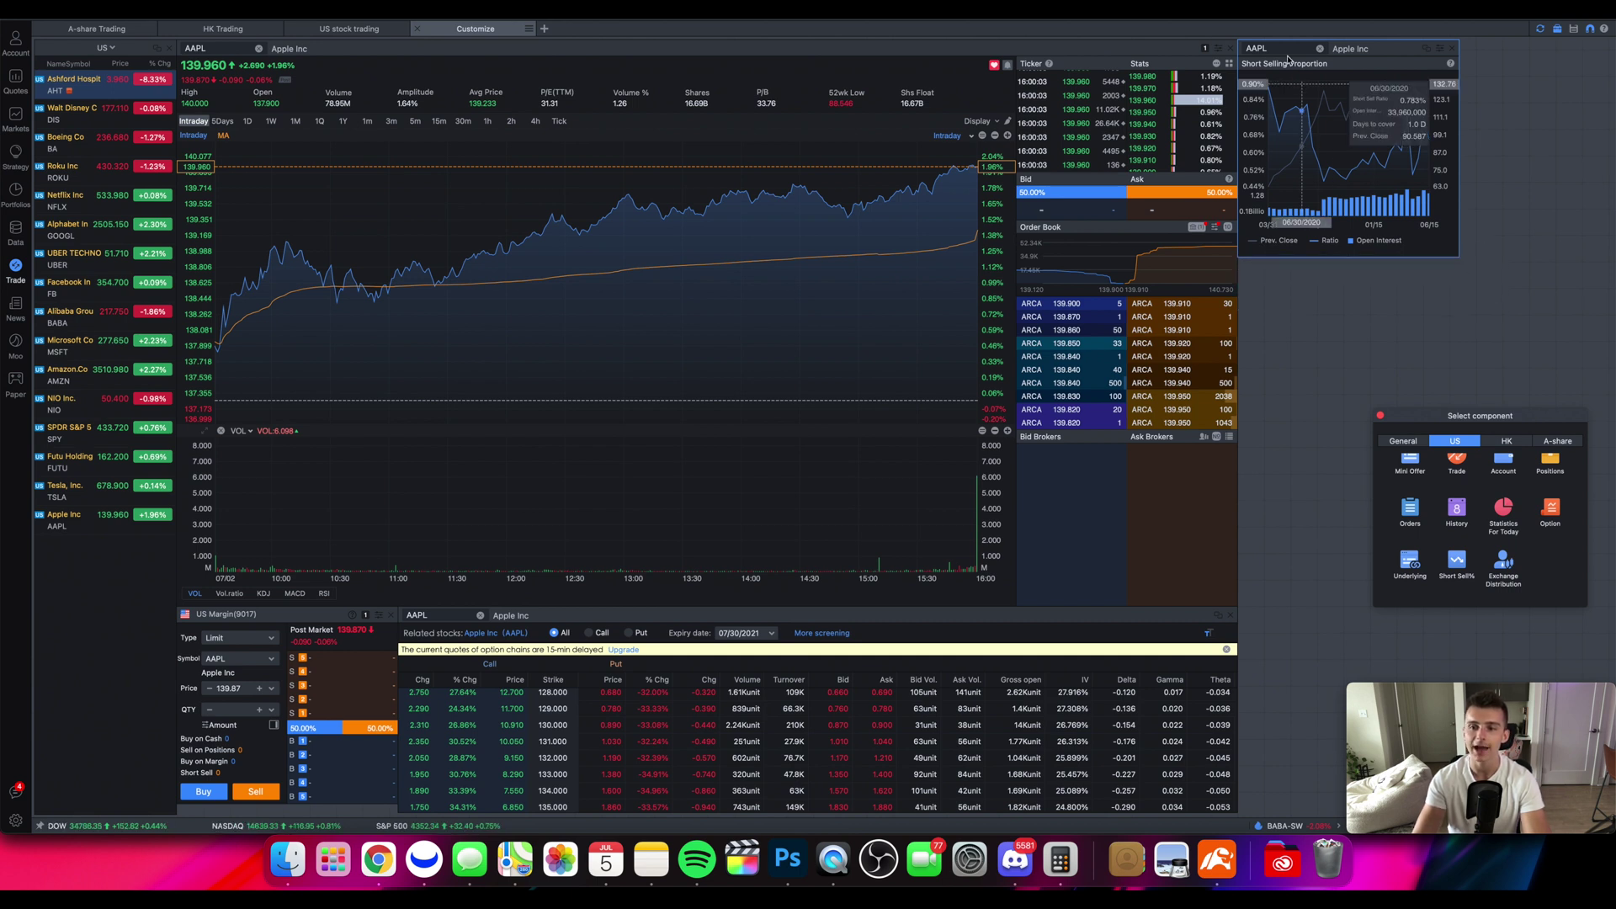
Link both the short selling panel and the option chain to group 1.
left_click(1428, 52)
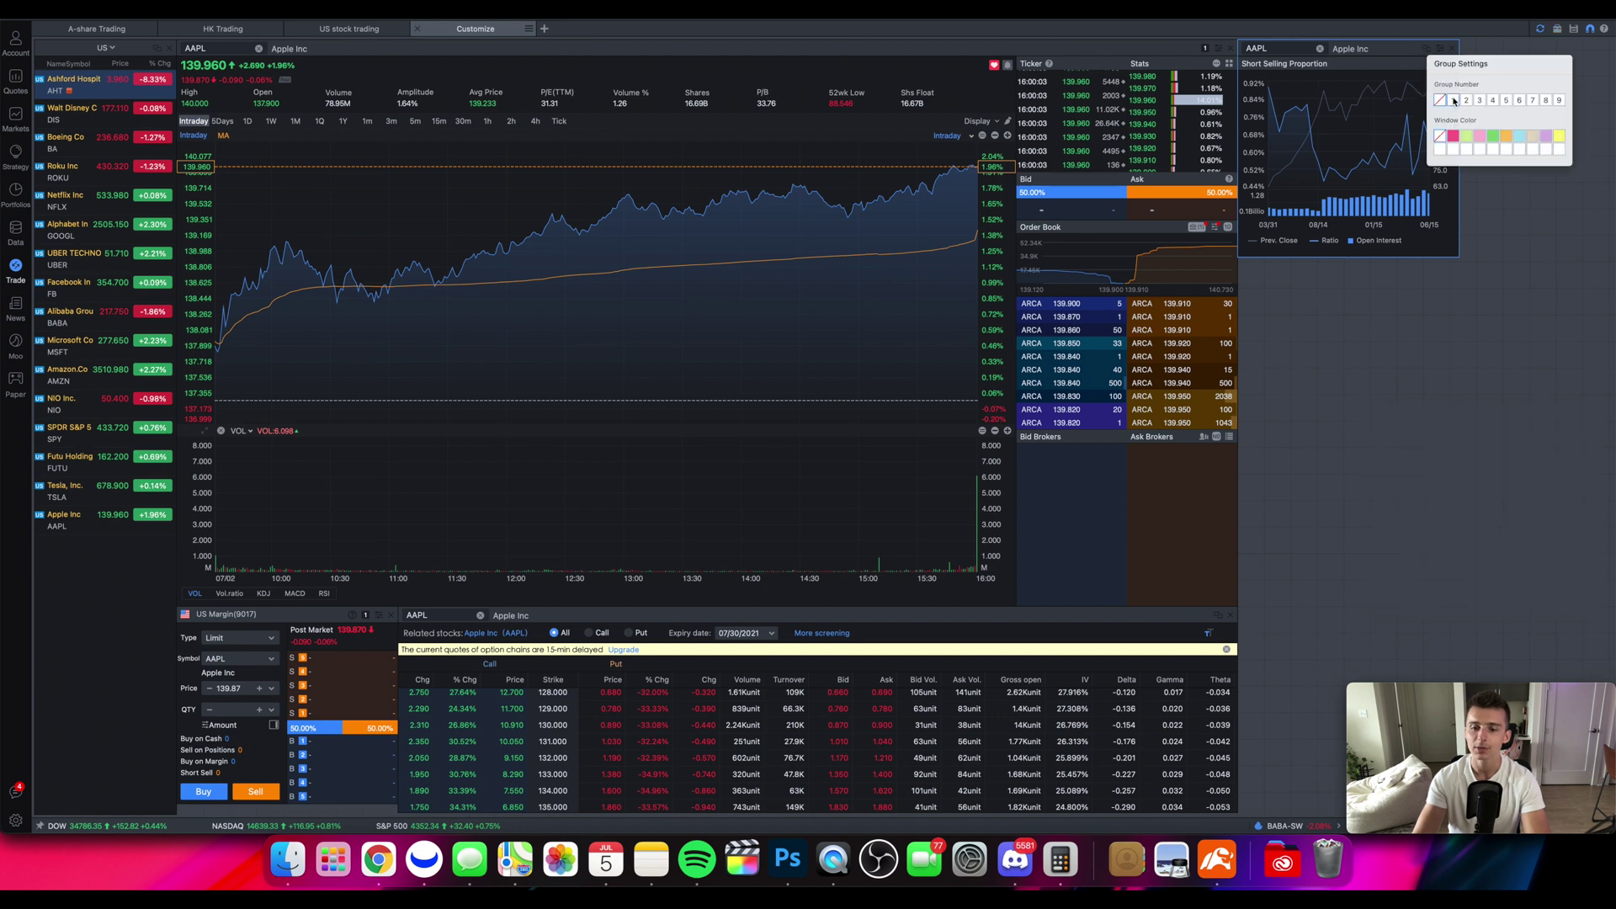
left_click(1454, 101)
left_click(1218, 615)
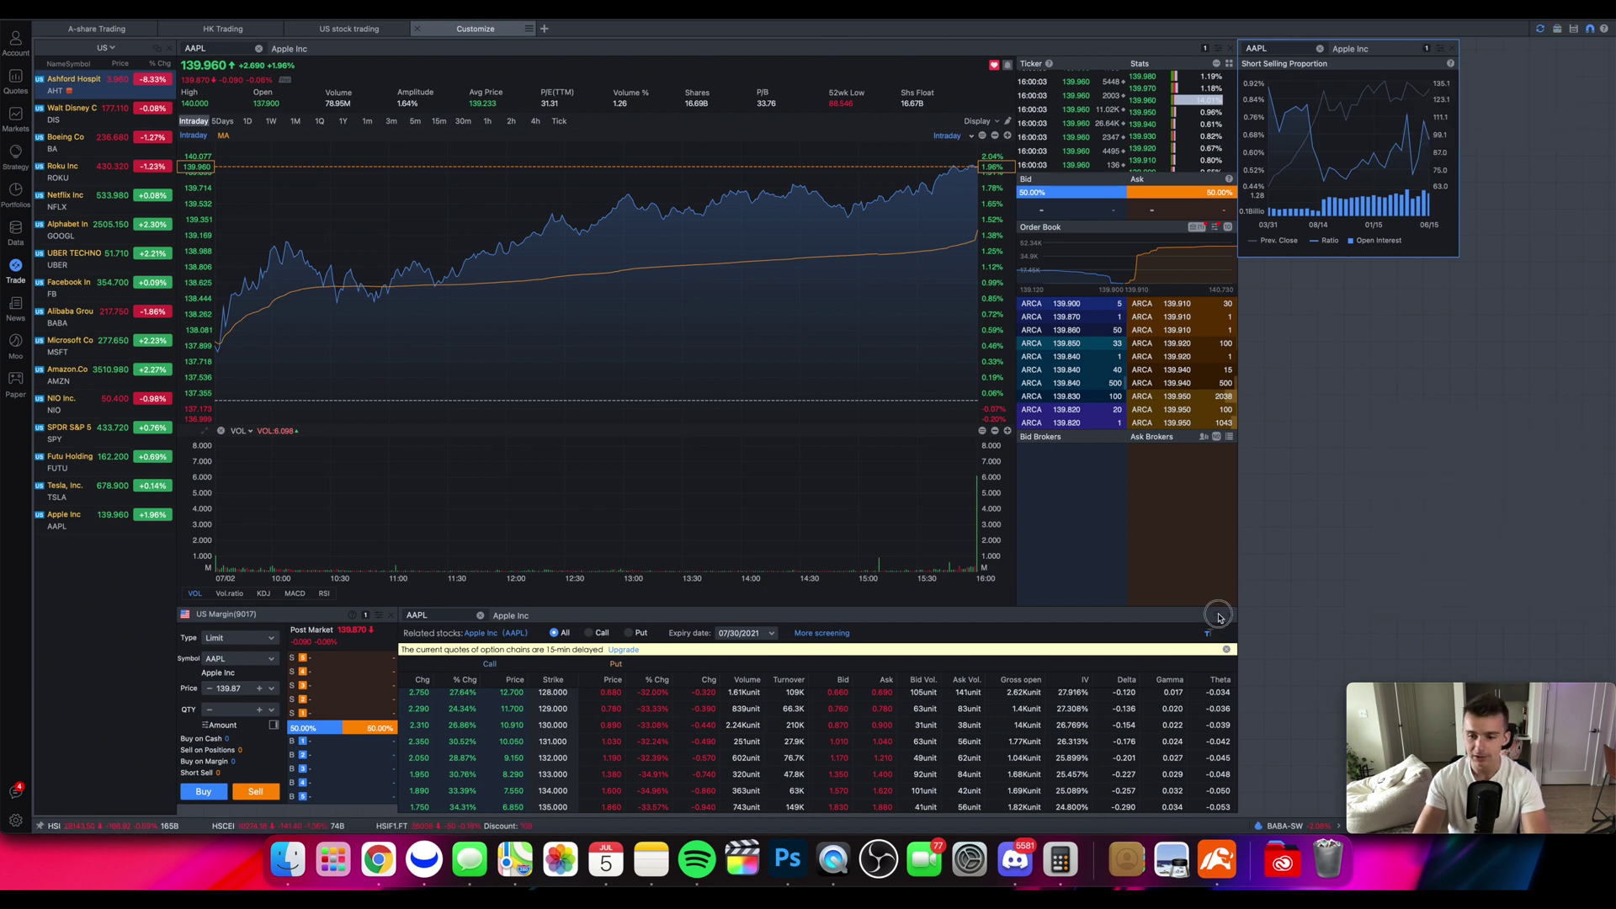
left_click(1246, 668)
left_click(1431, 499)
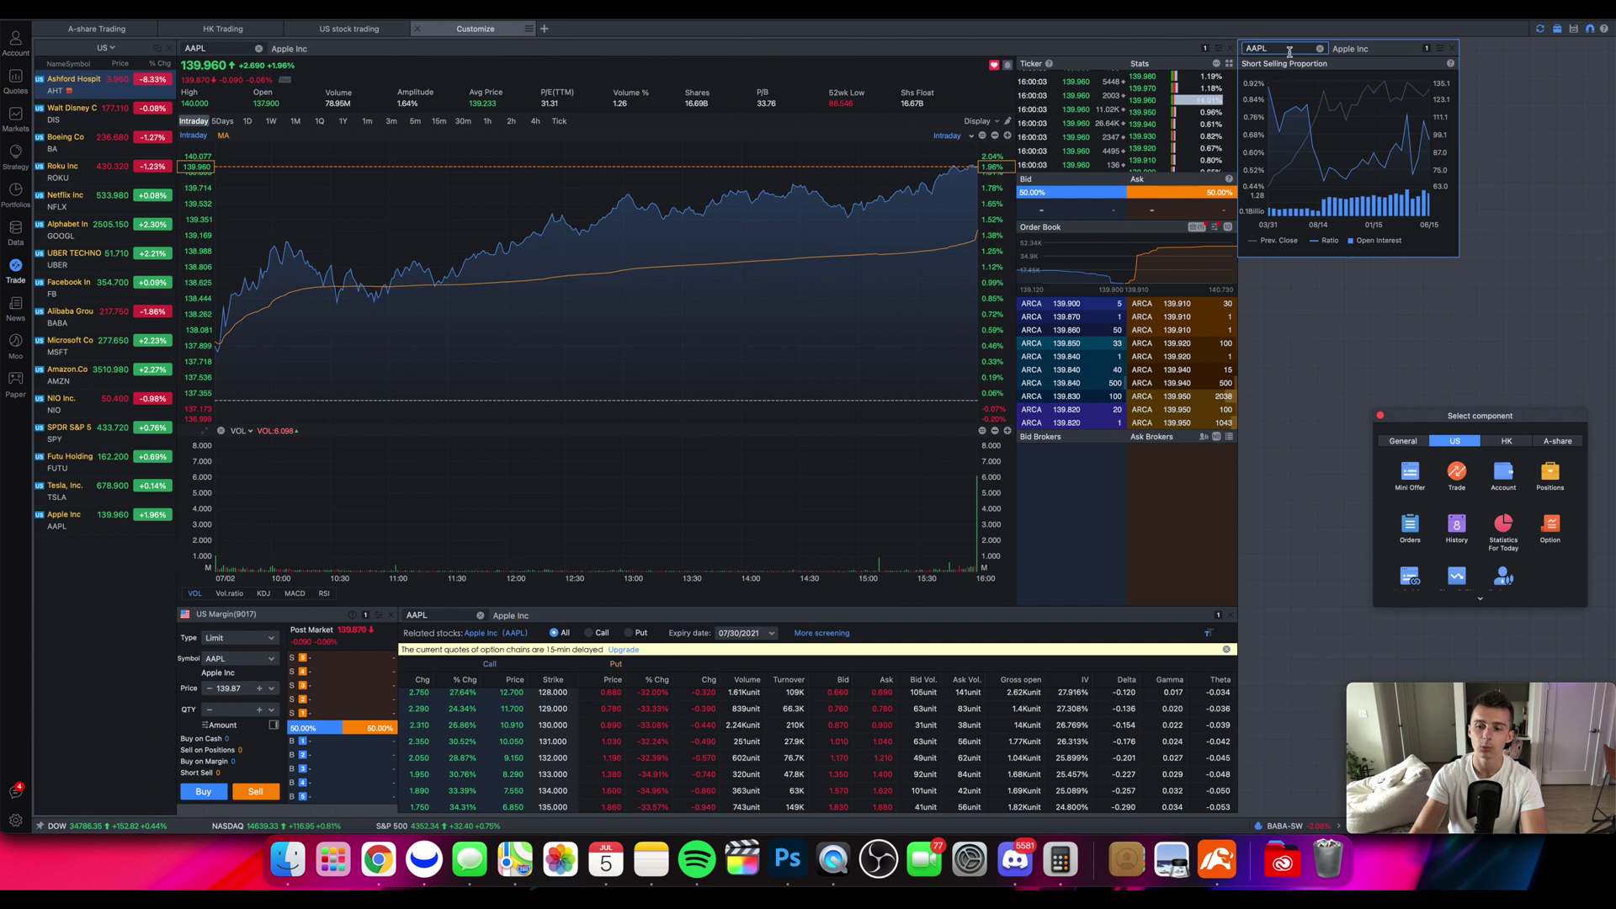
Add the US margin account summary panel, nudge it into place, then close it again.
scroll(1423, 472, "down", 2)
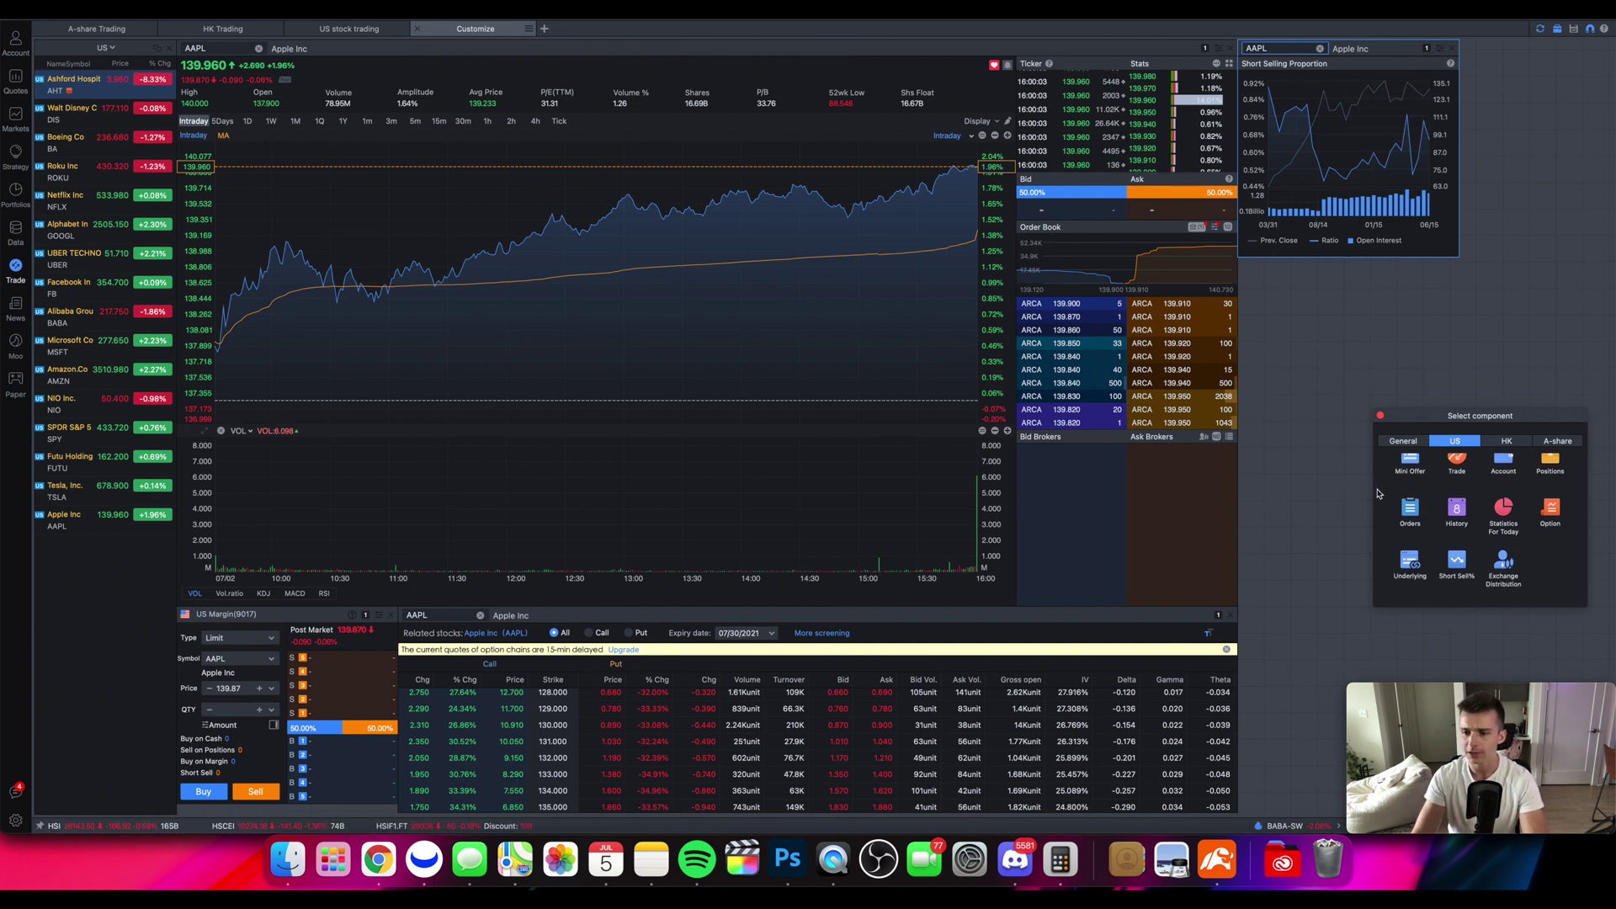
scroll(1552, 551, "up", 2)
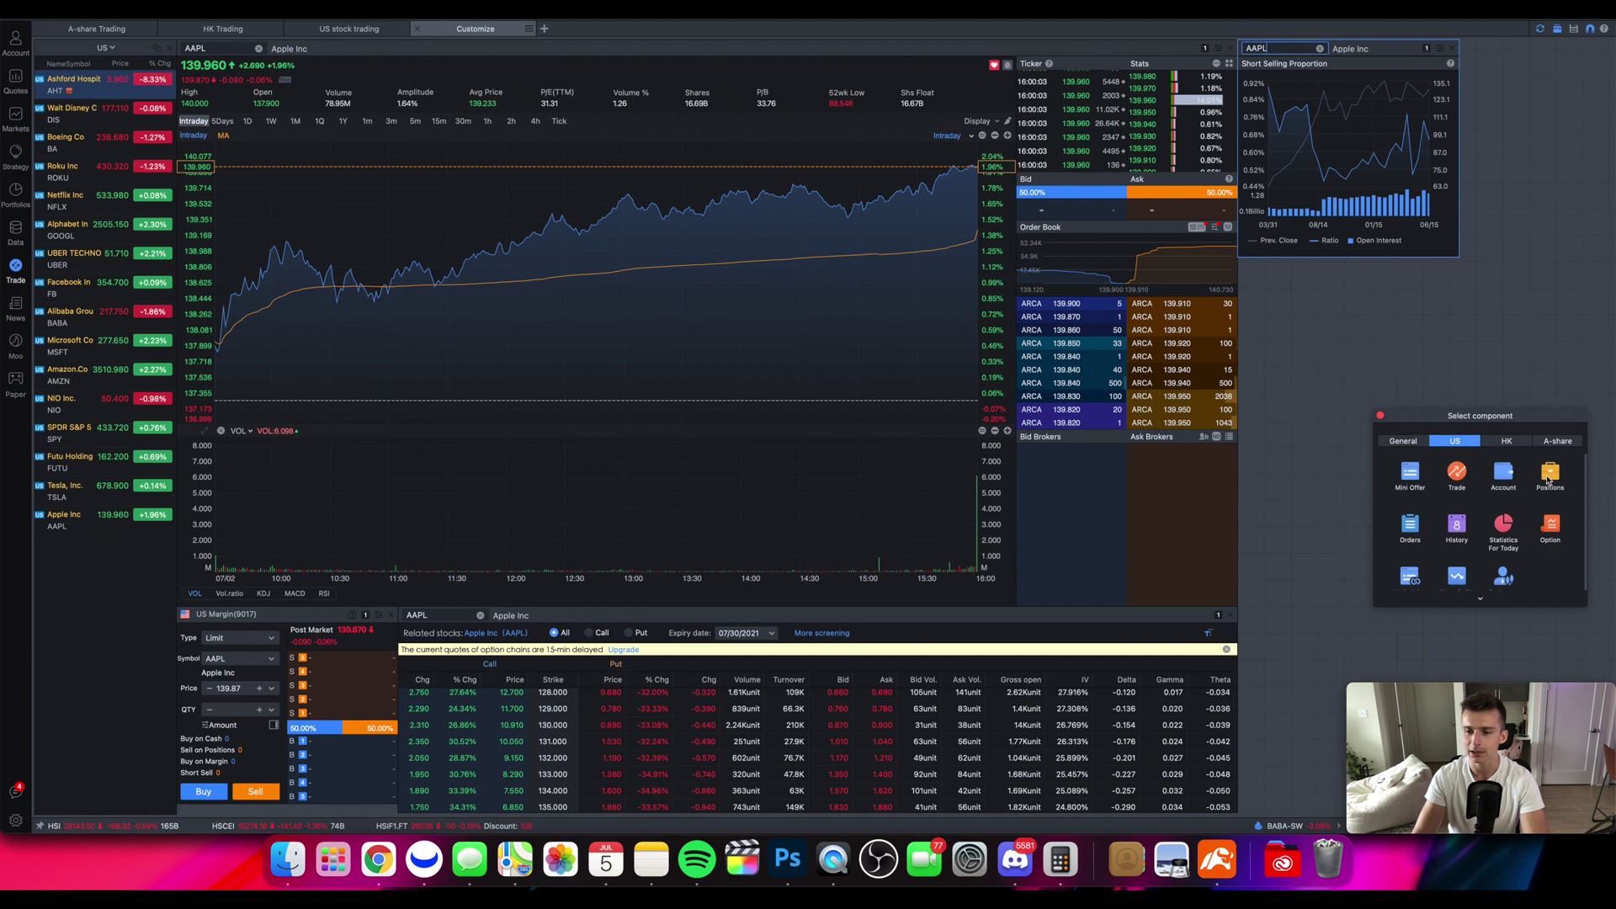
left_click(1504, 478)
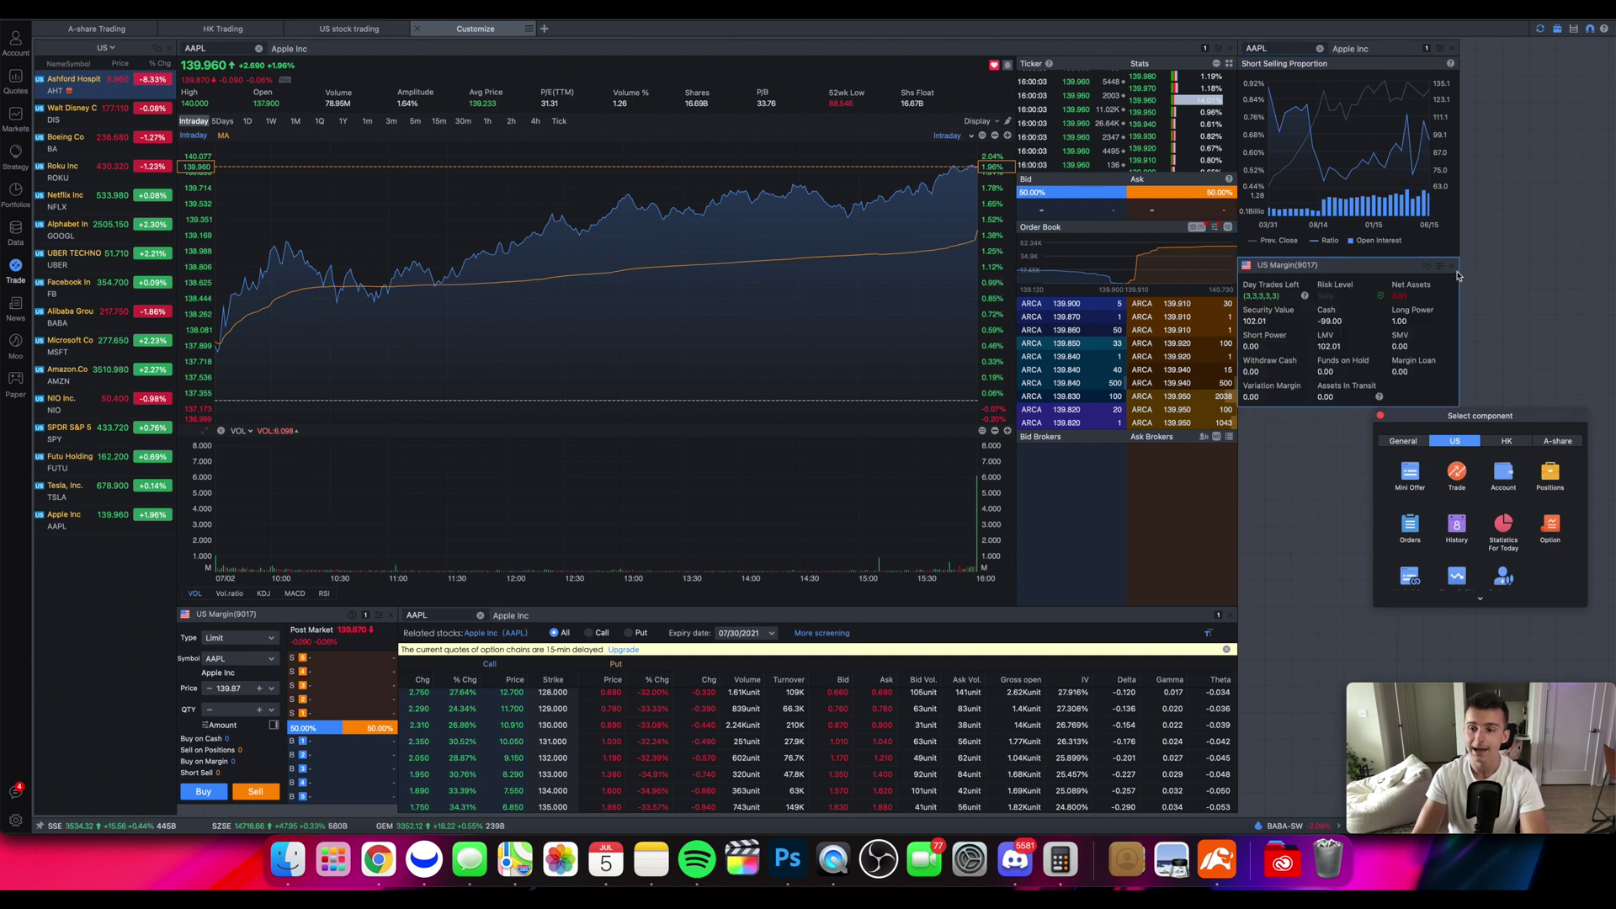
mouse_move(1404, 272)
left_mouse_down()
mouse_move(1551, 123)
mouse_move(1581, 44)
mouse_move(1423, 159)
mouse_move(1385, 258)
mouse_move(1404, 266)
left_mouse_up()
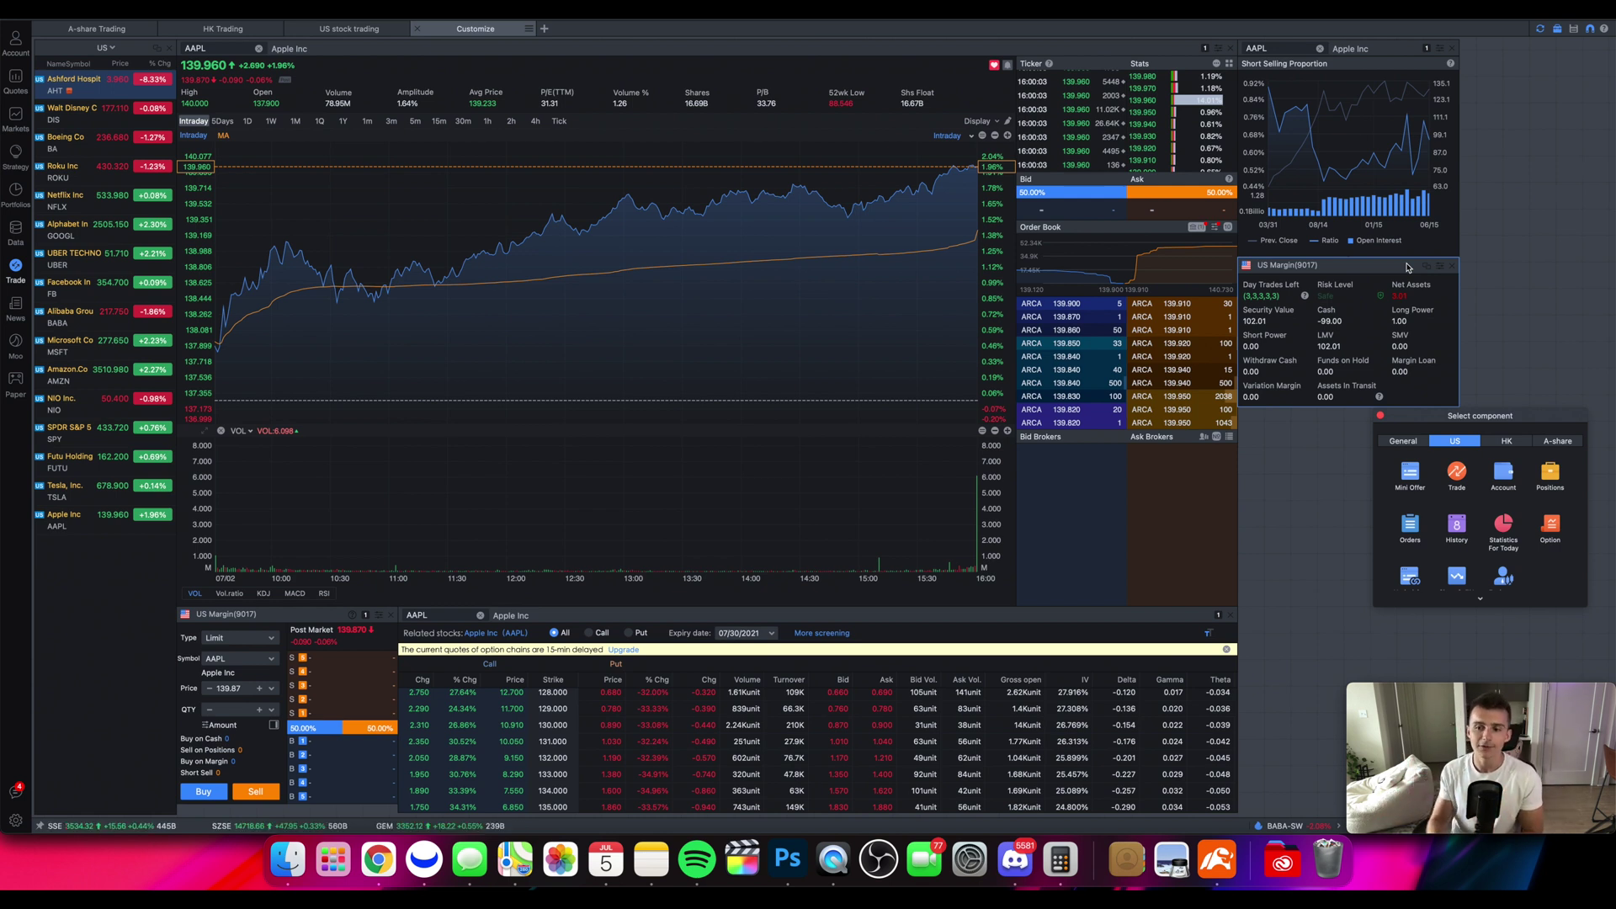
left_click(1452, 266)
Add the Orders, History and Statistics For Today panels from the component picker.
scroll(1431, 529, "down", 2)
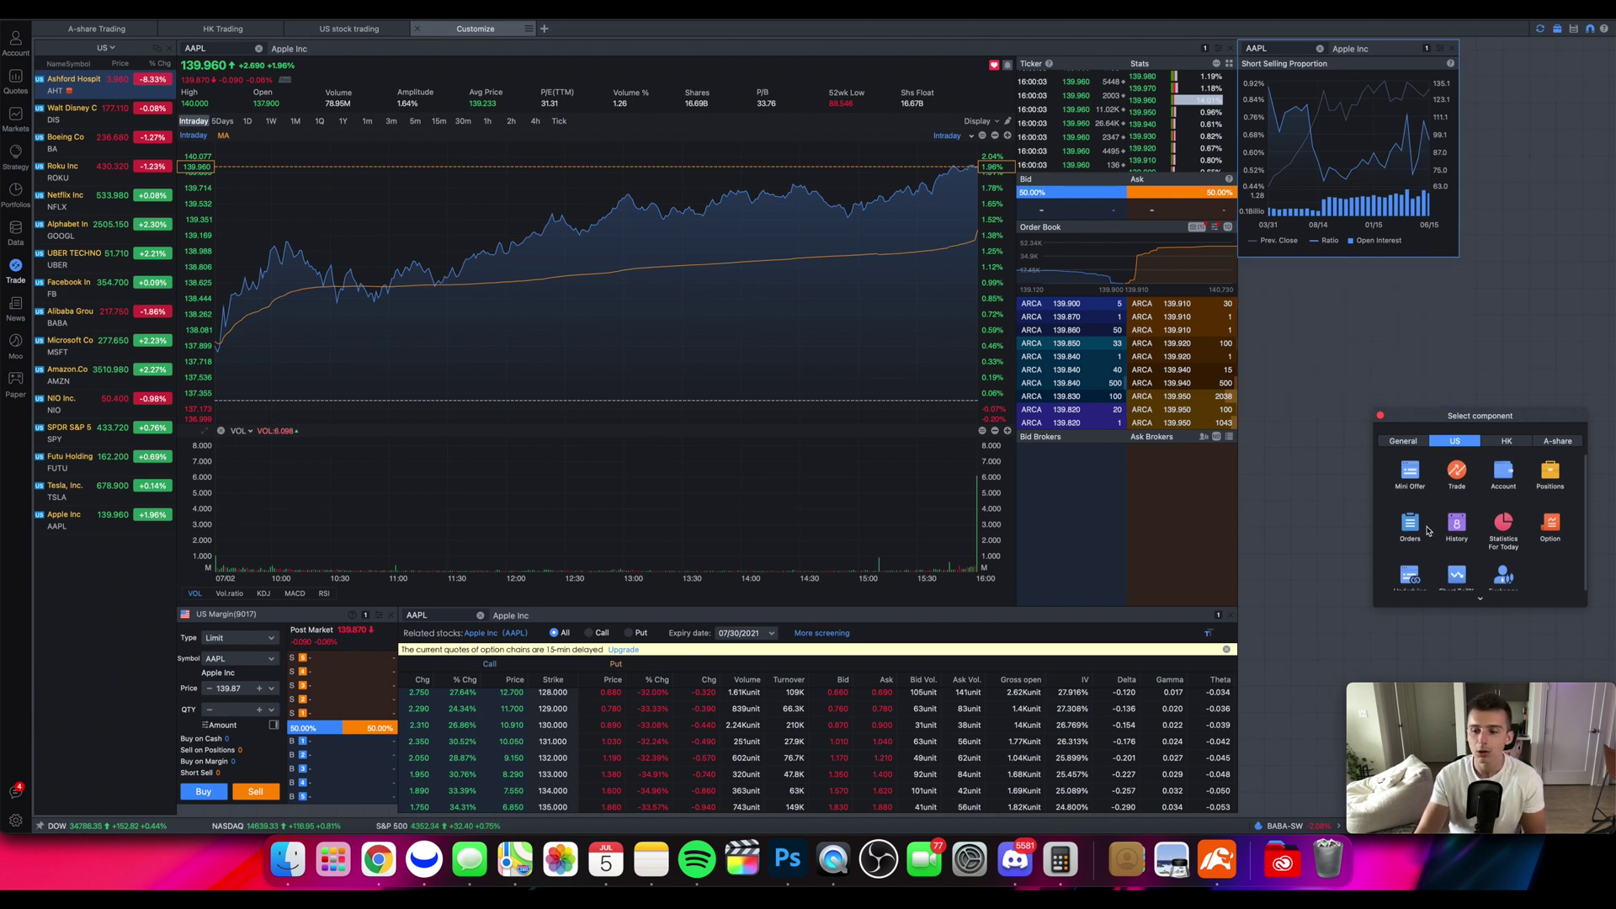
left_click(1412, 520)
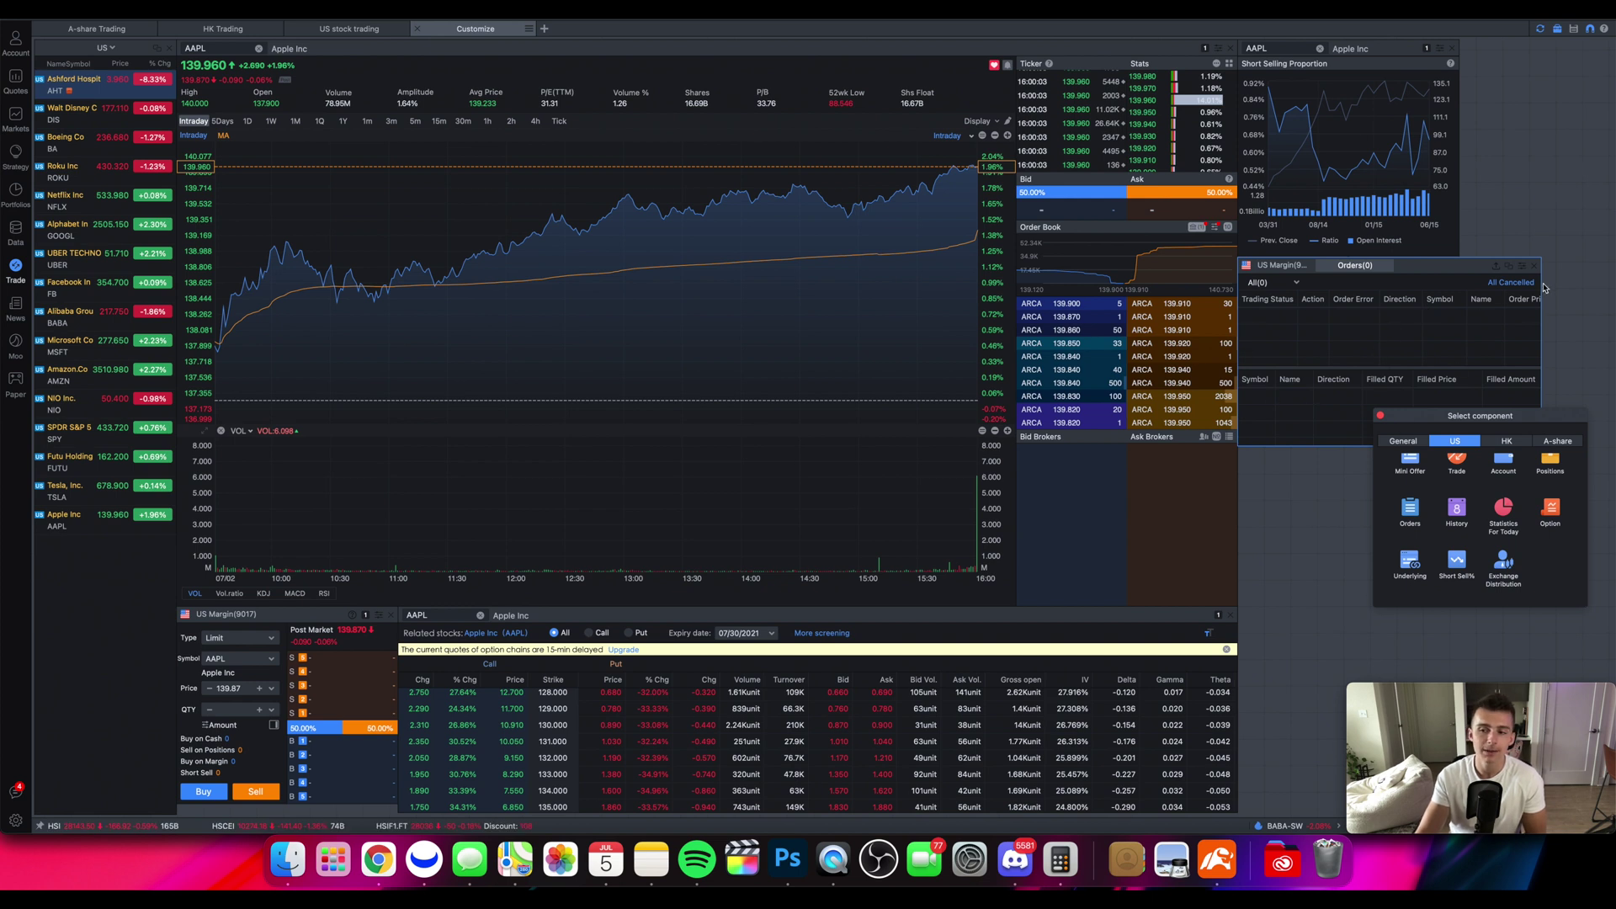
left_click(1455, 509)
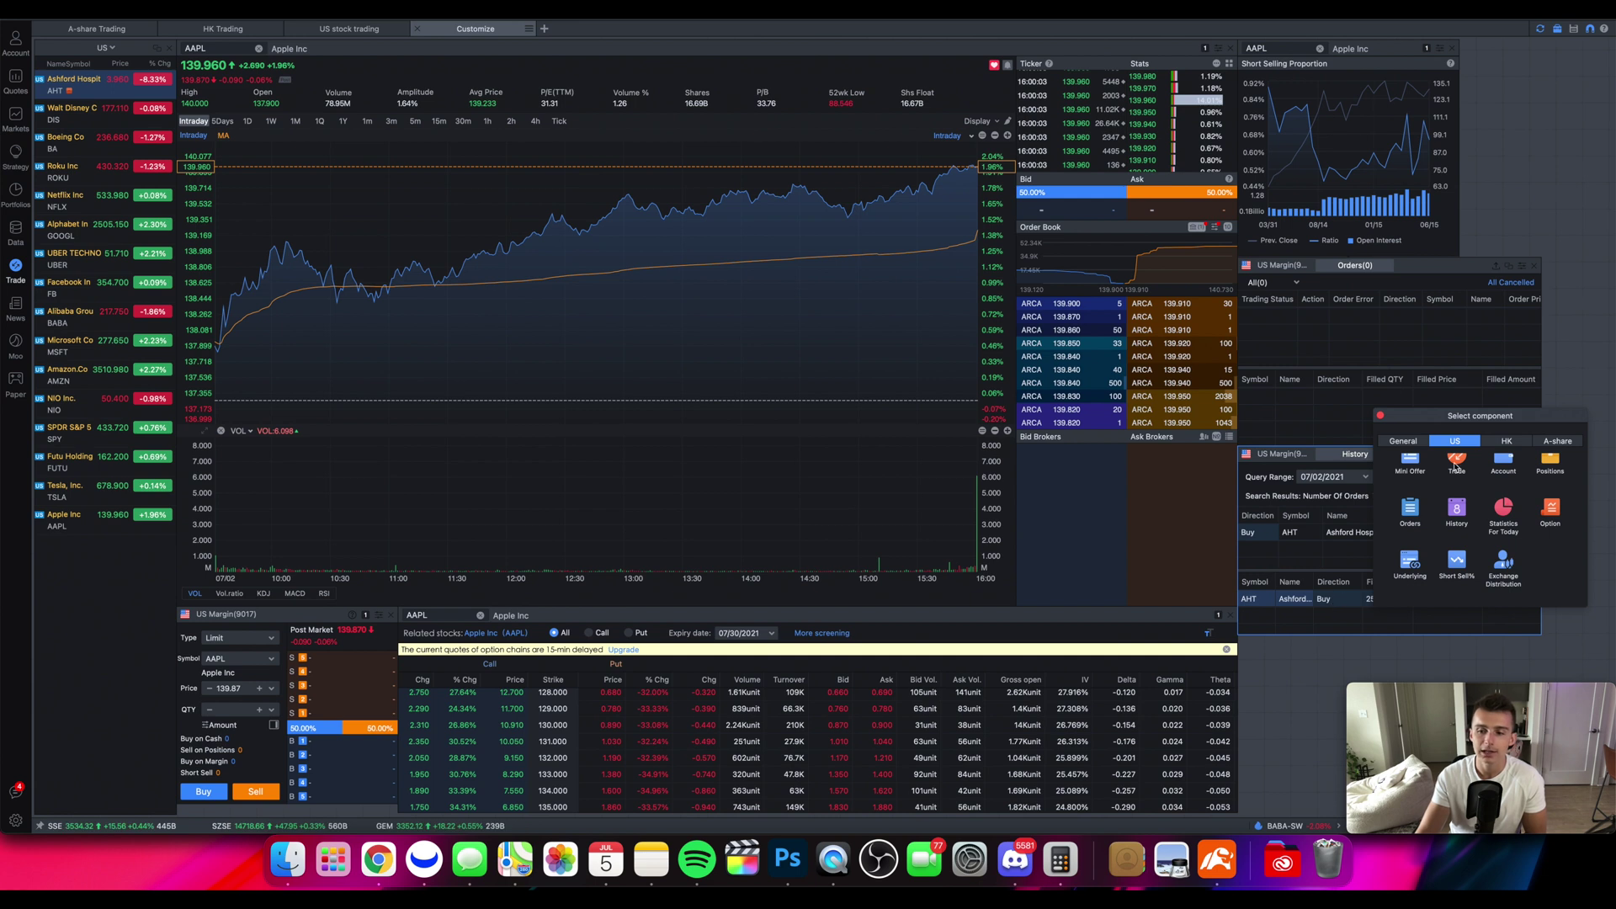
left_click(1504, 509)
Dock Statistics For Today and the component picker above History, showing the General components.
left_click_drag(1484, 418, 1575, 601)
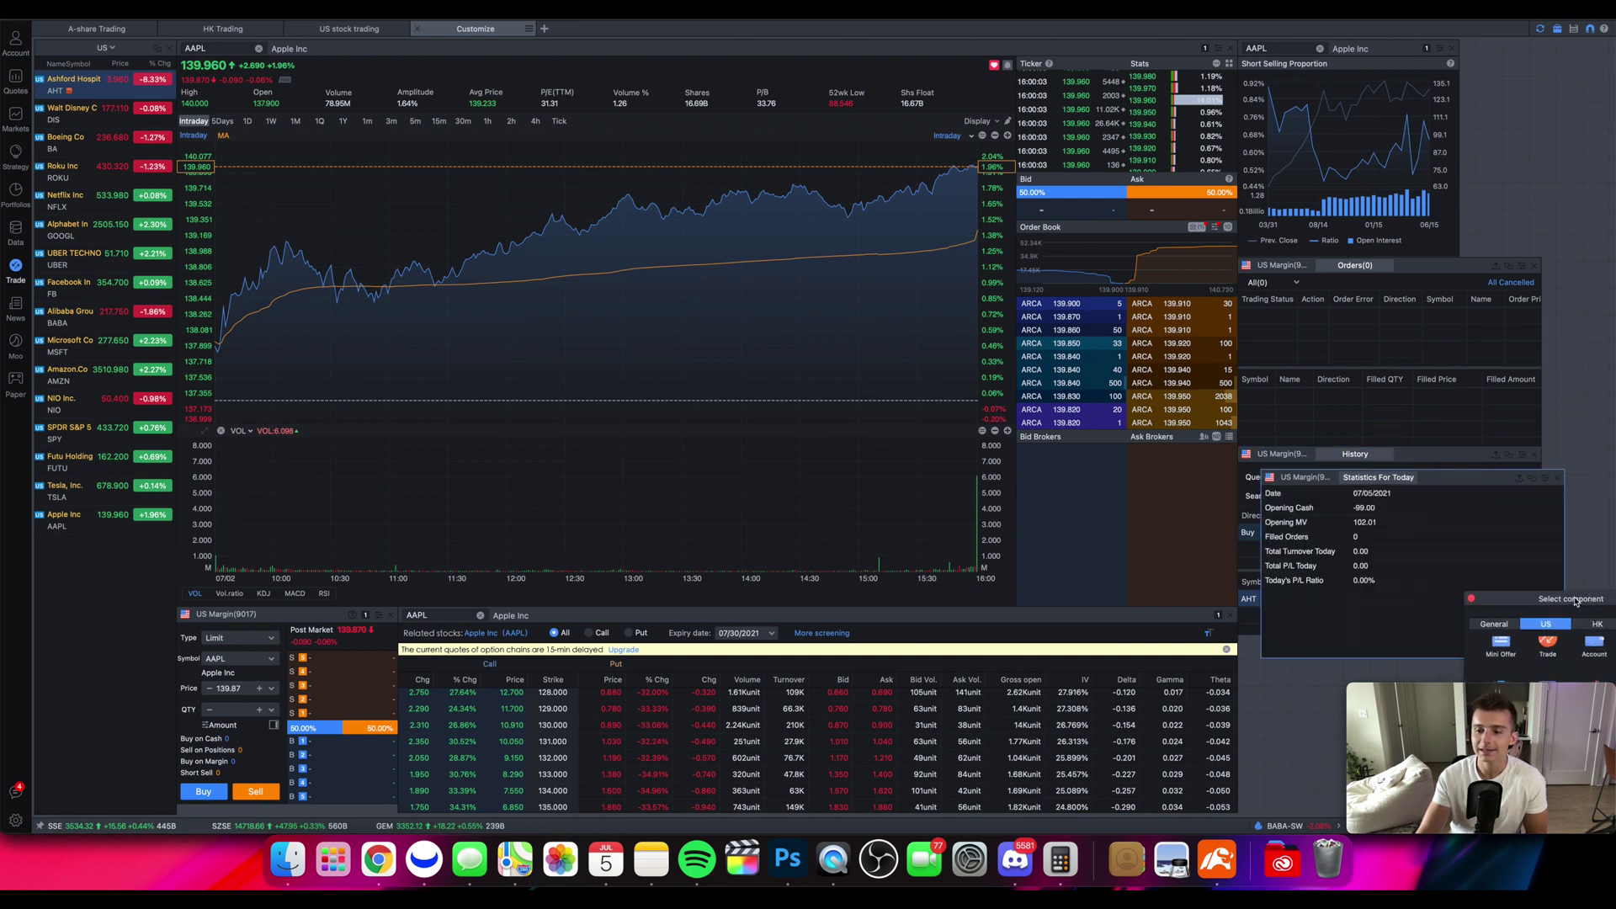
left_click_drag(1437, 476, 1414, 269)
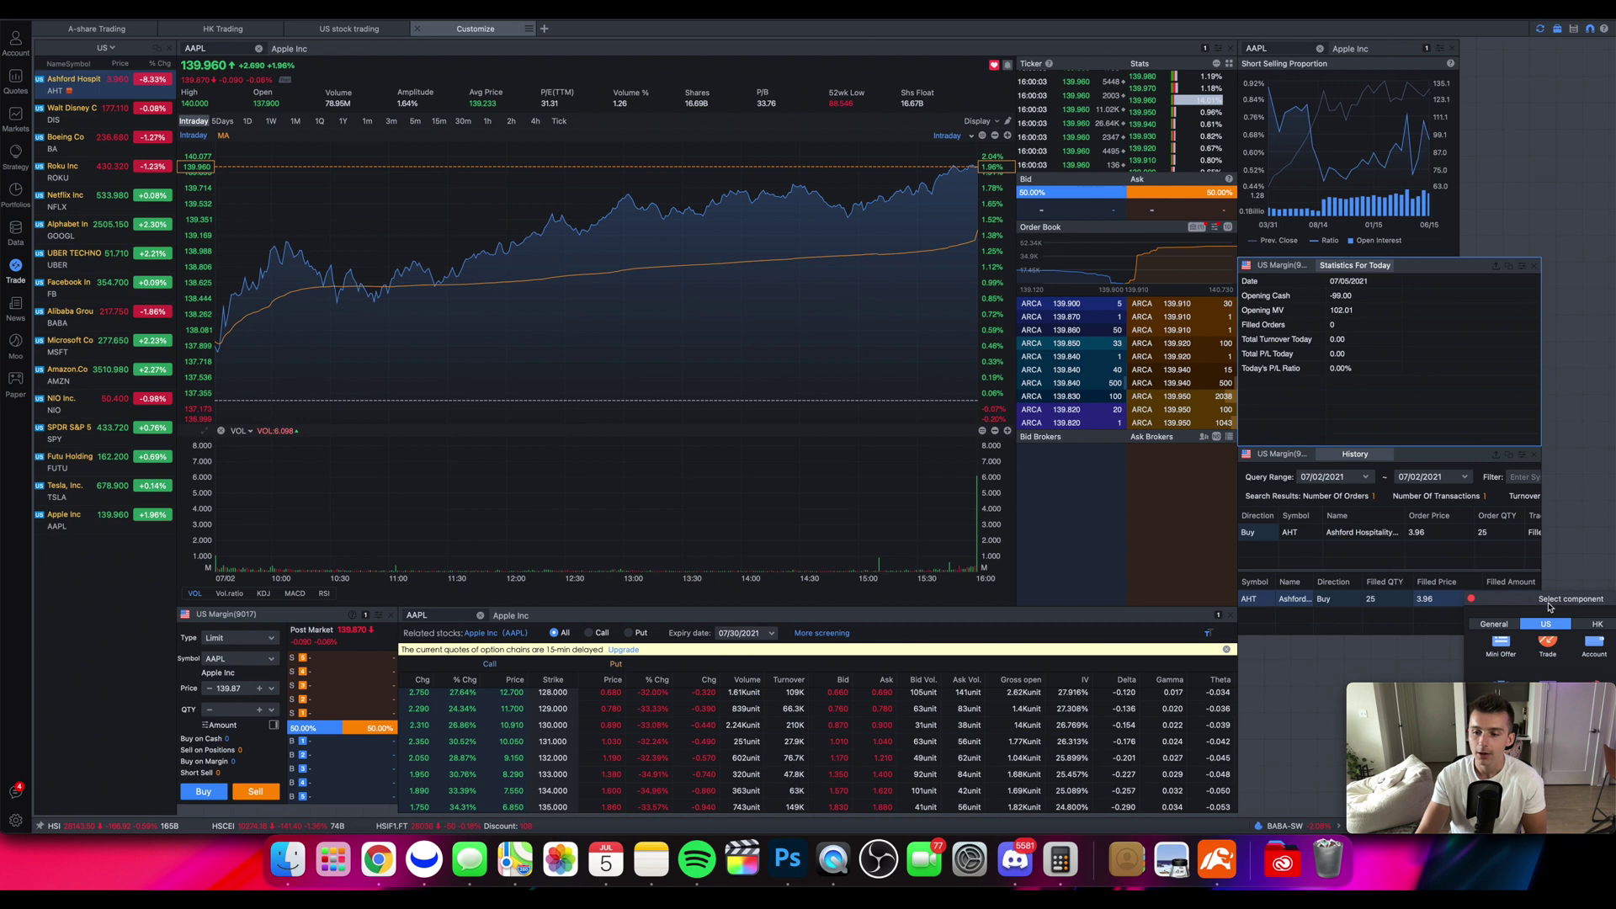
left_click_drag(1549, 607, 1364, 353)
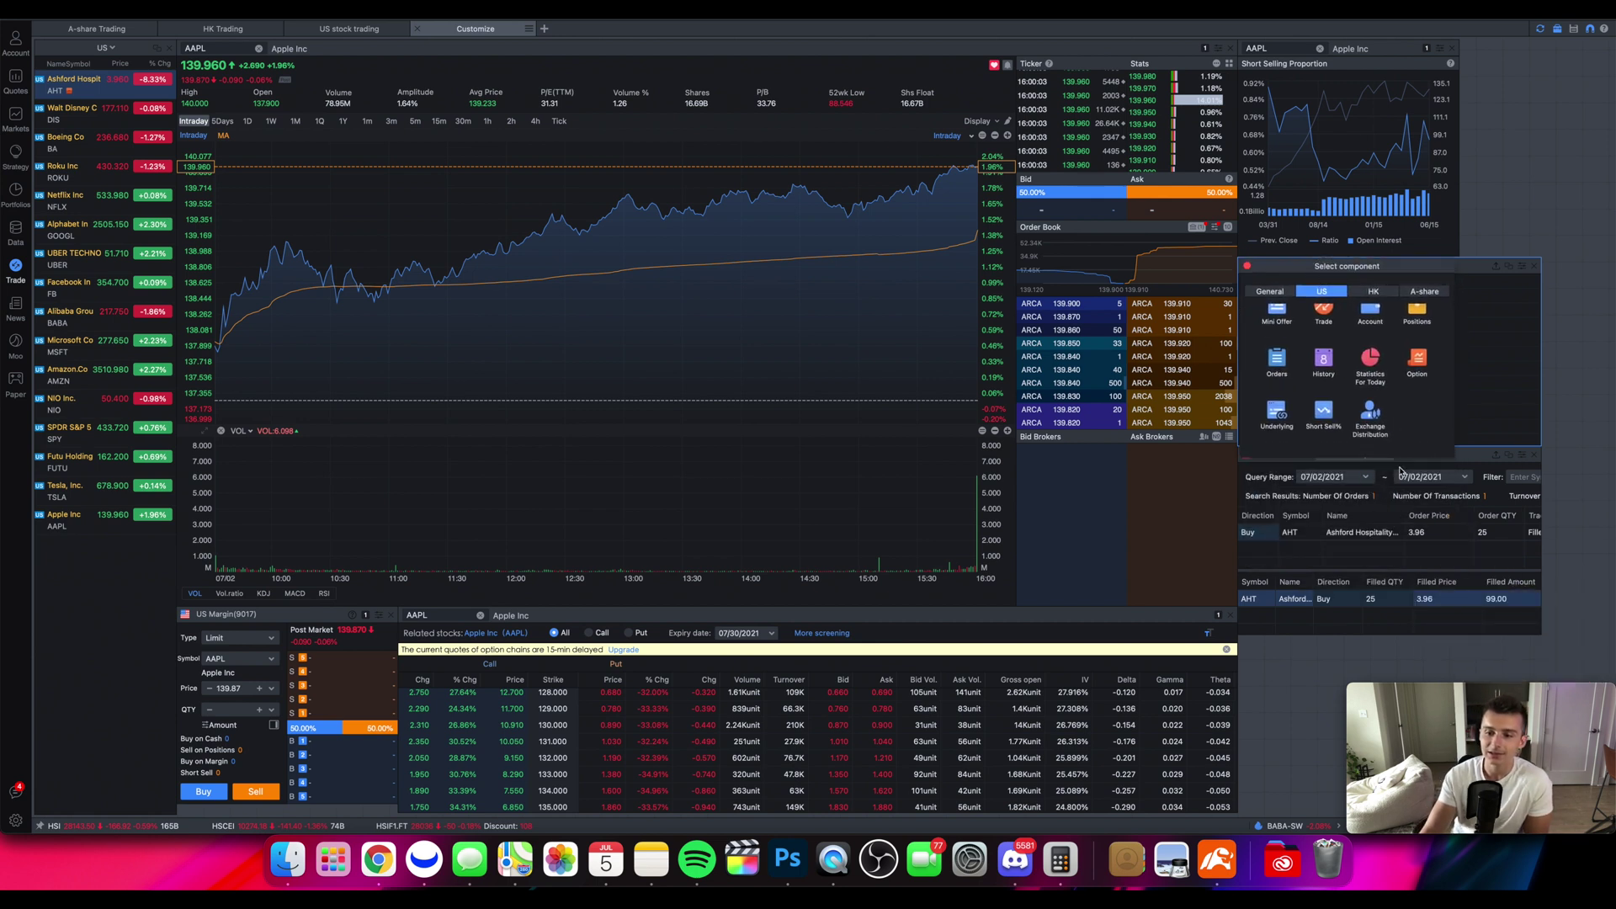
scroll(1399, 431, "up", 2)
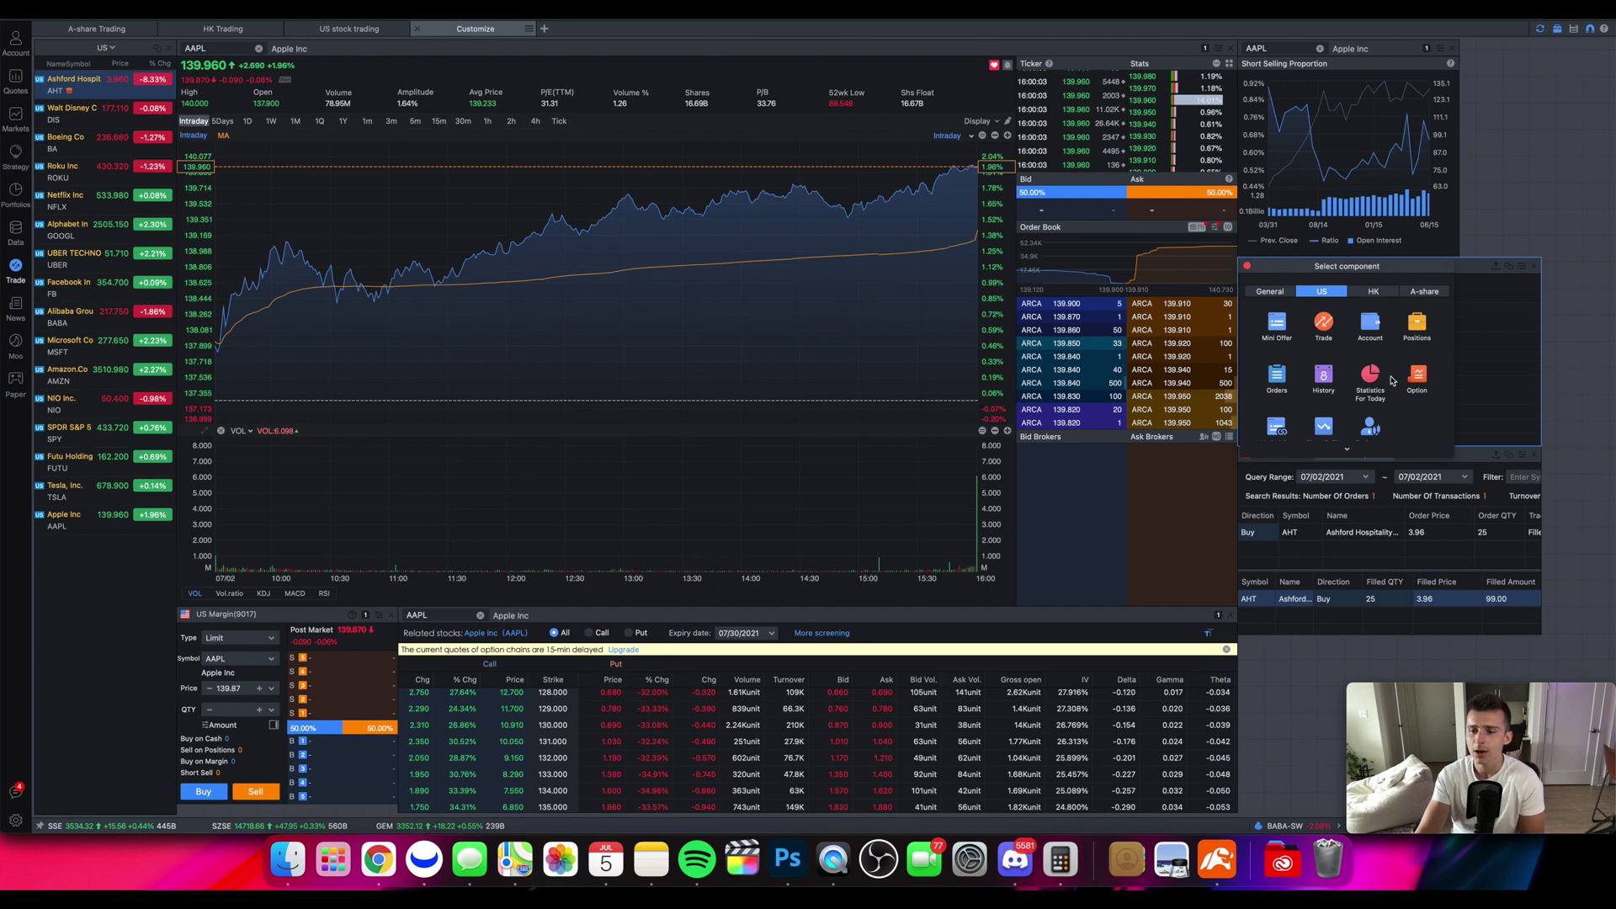
left_click(1270, 291)
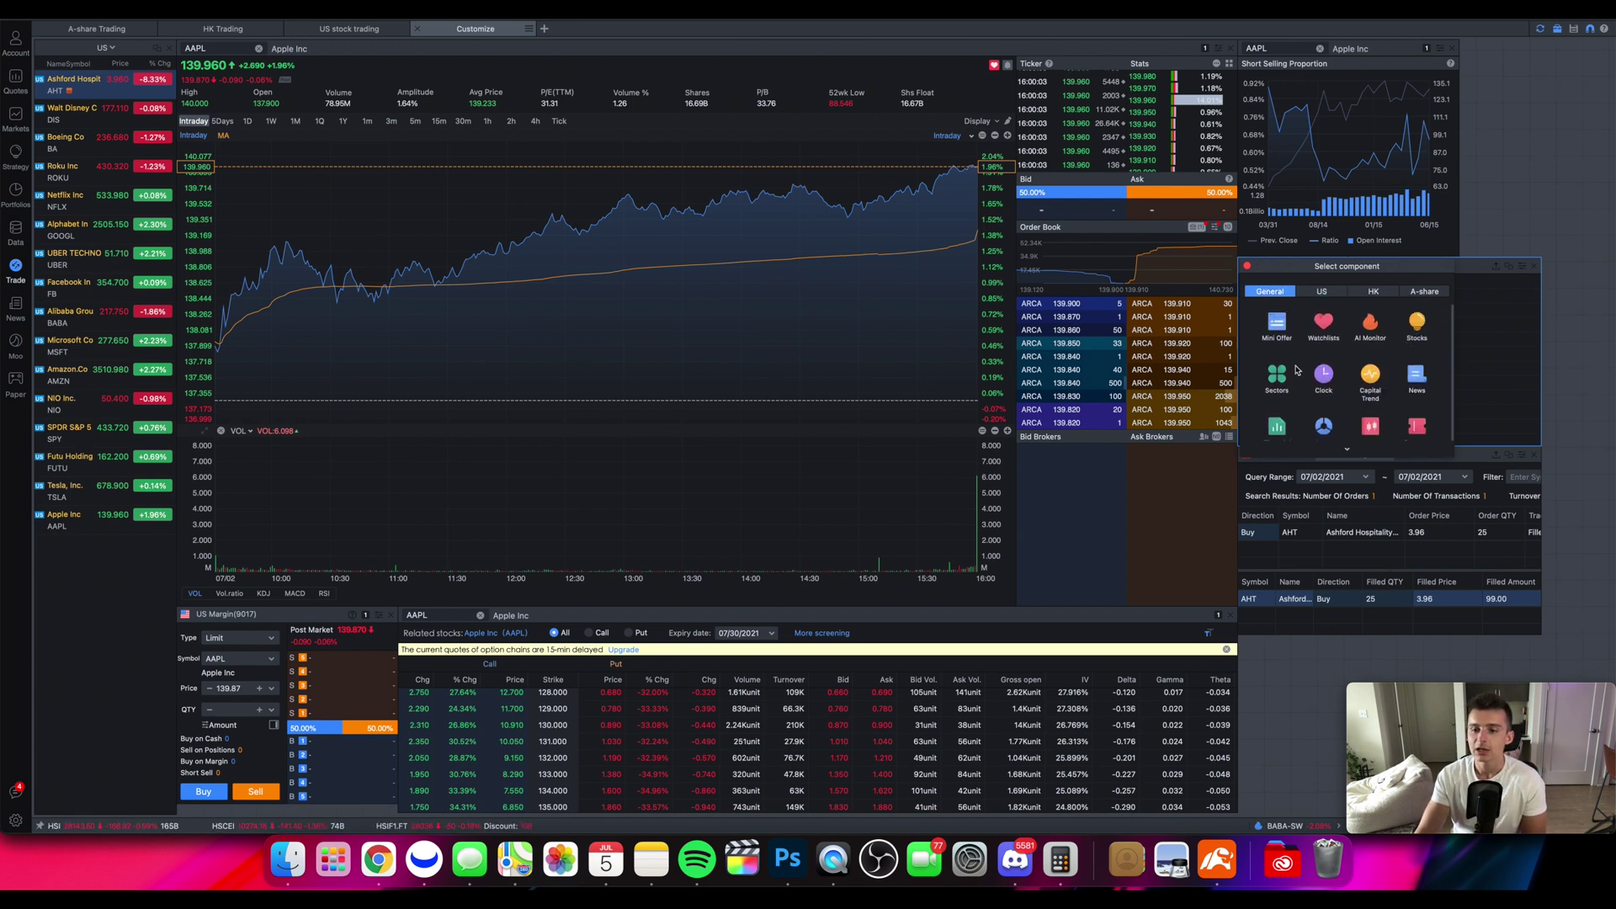
Place a US Eastern clock at the top right, then briefly try and close the AI Monitor.
left_click_drag(1325, 375, 1612, 58)
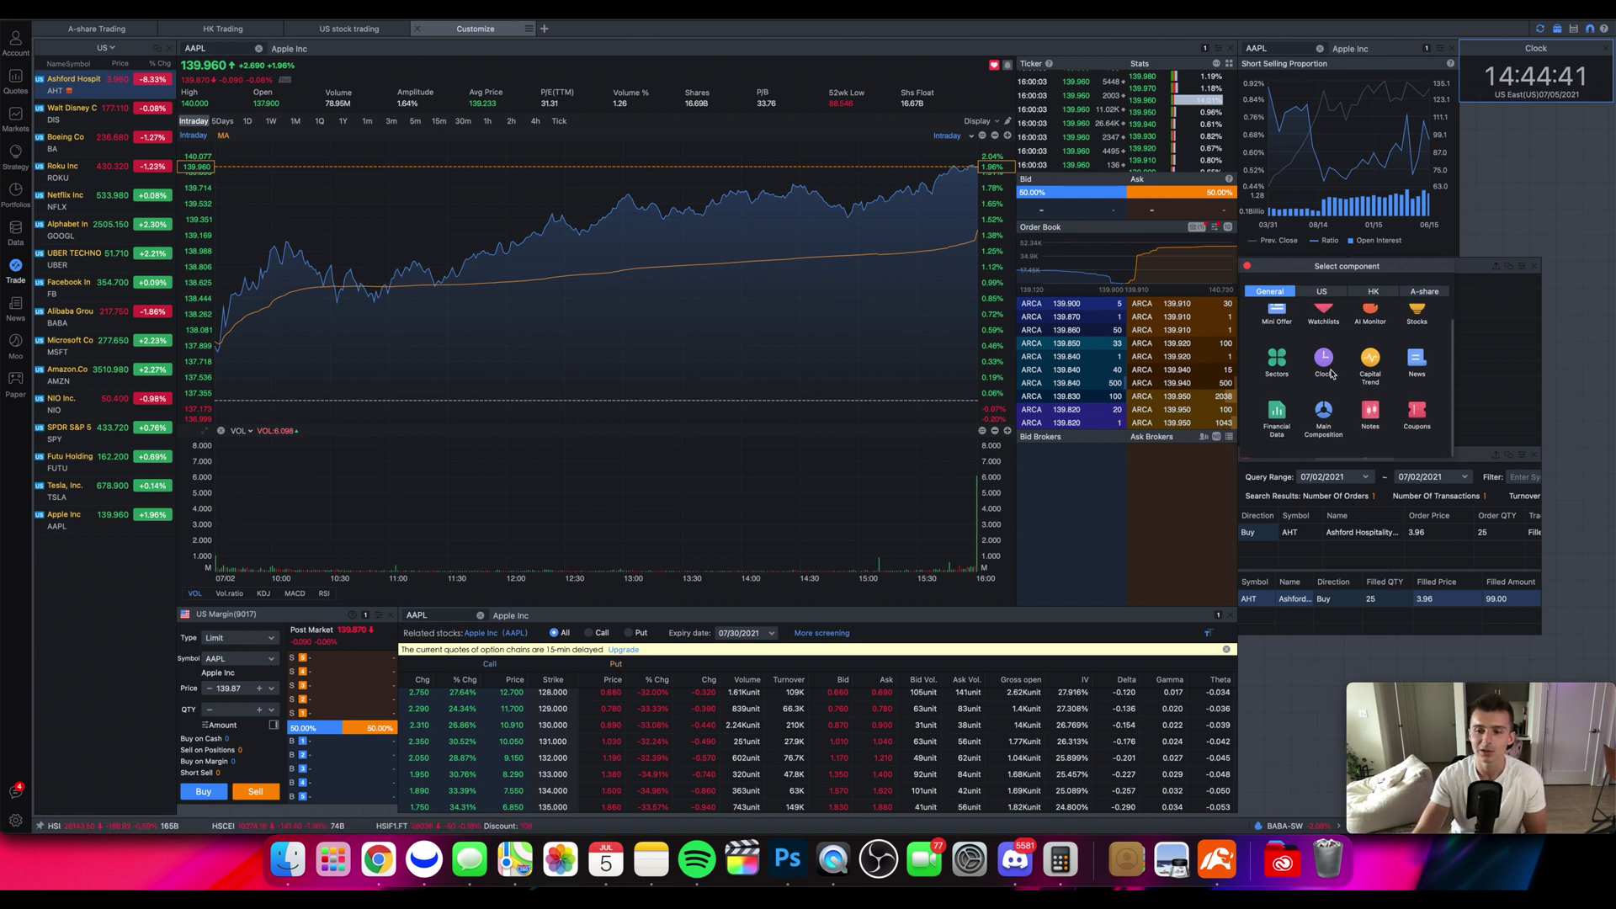
left_click(1370, 320)
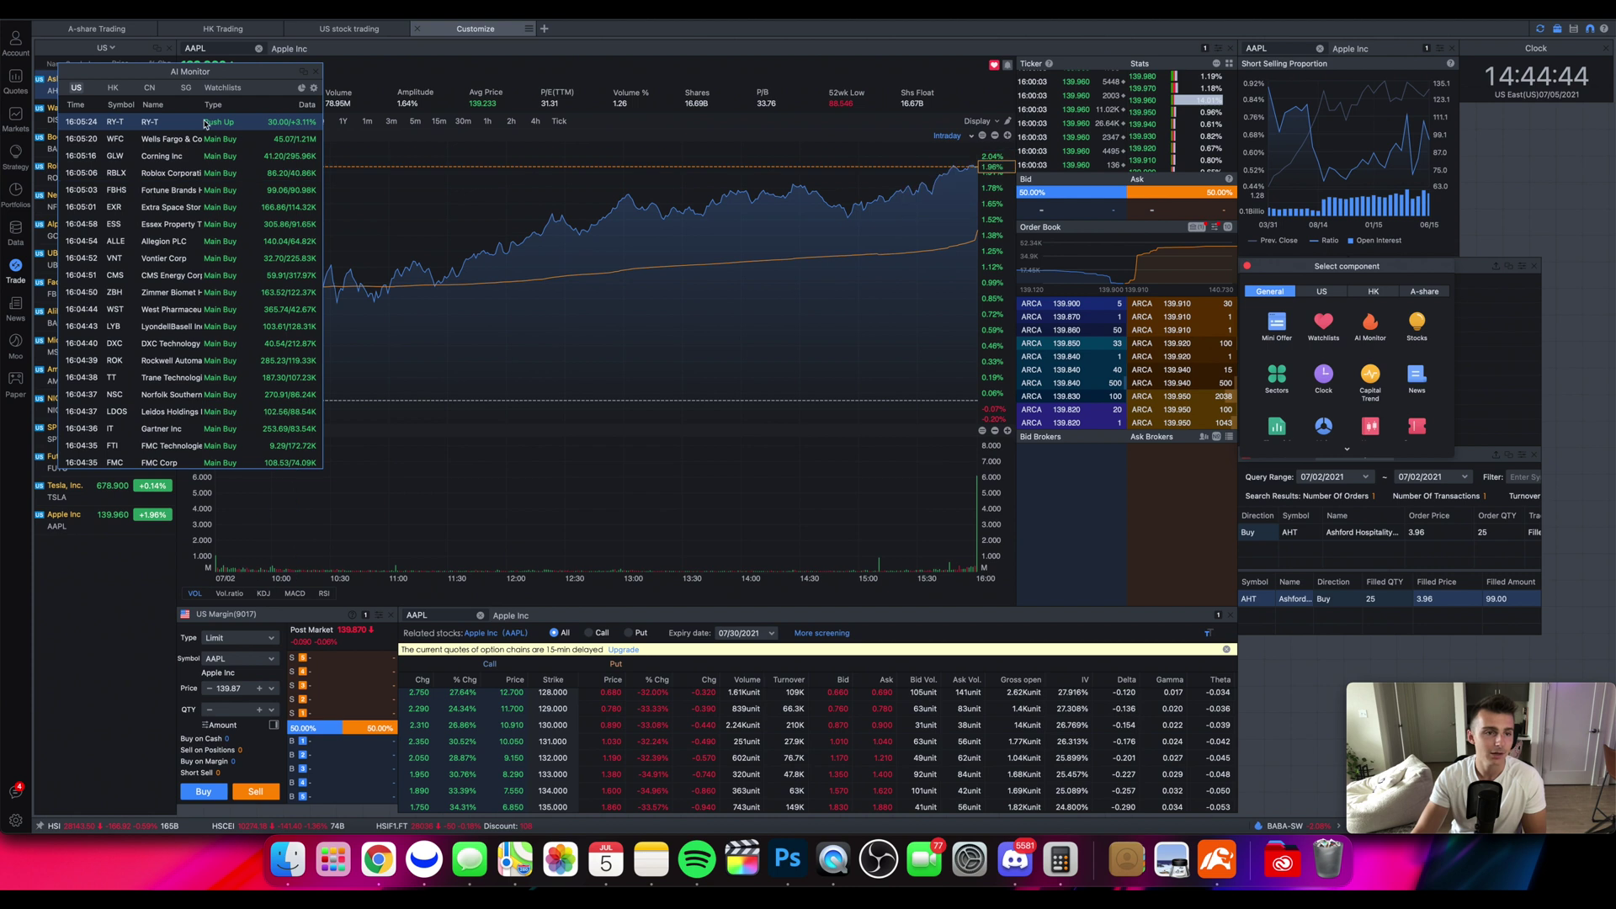
left_click(112, 88)
left_click(75, 88)
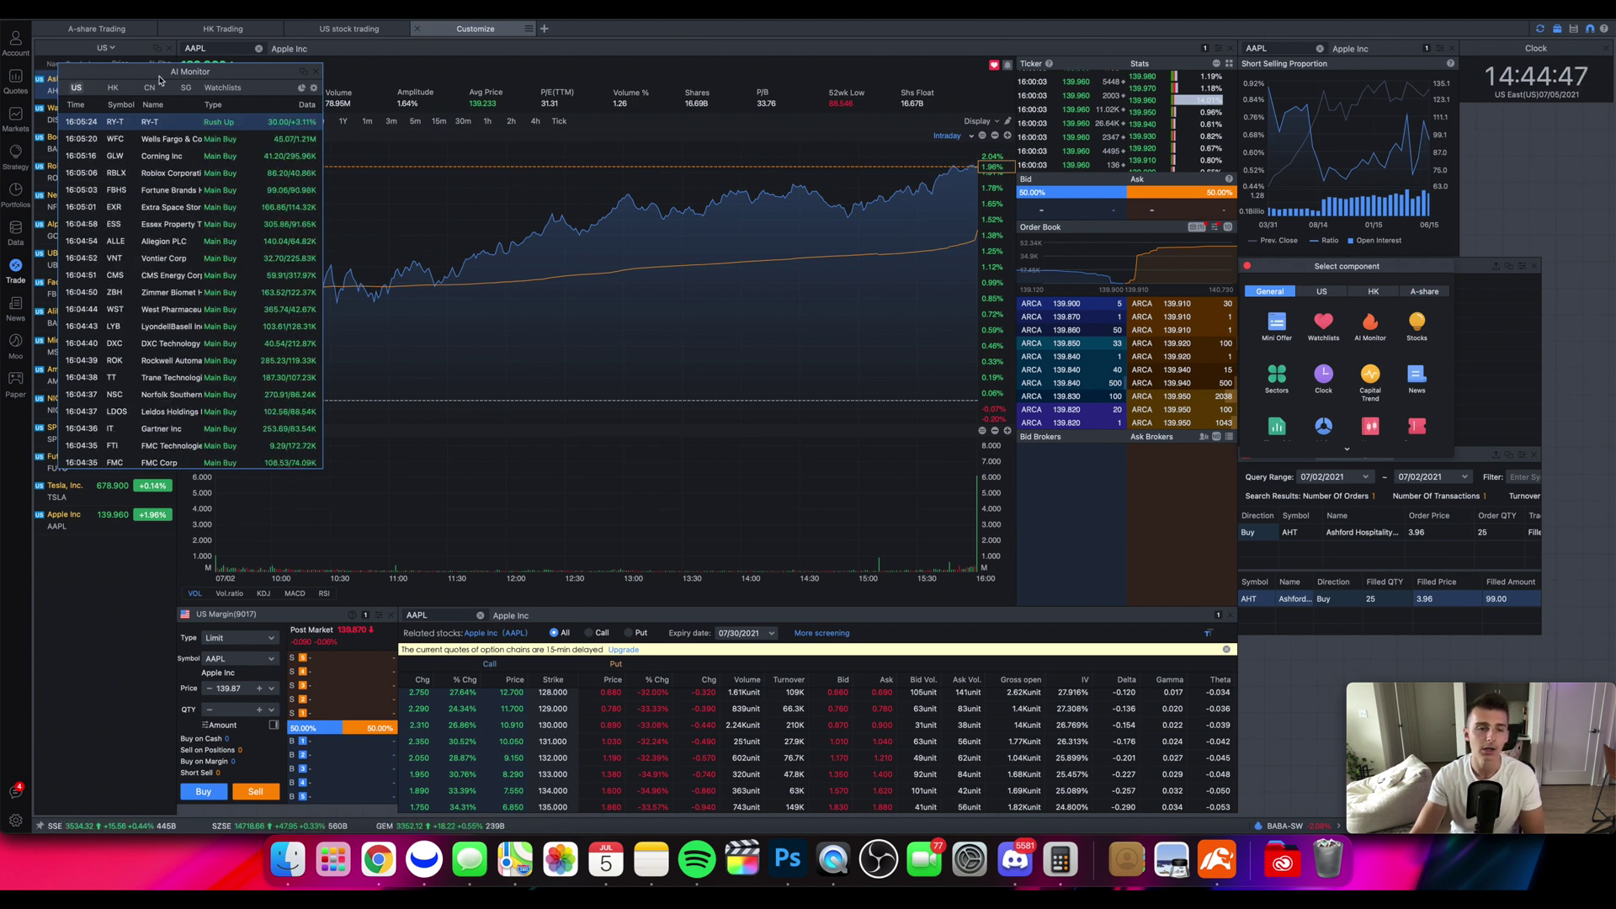
left_click_drag(317, 74, 809, 192)
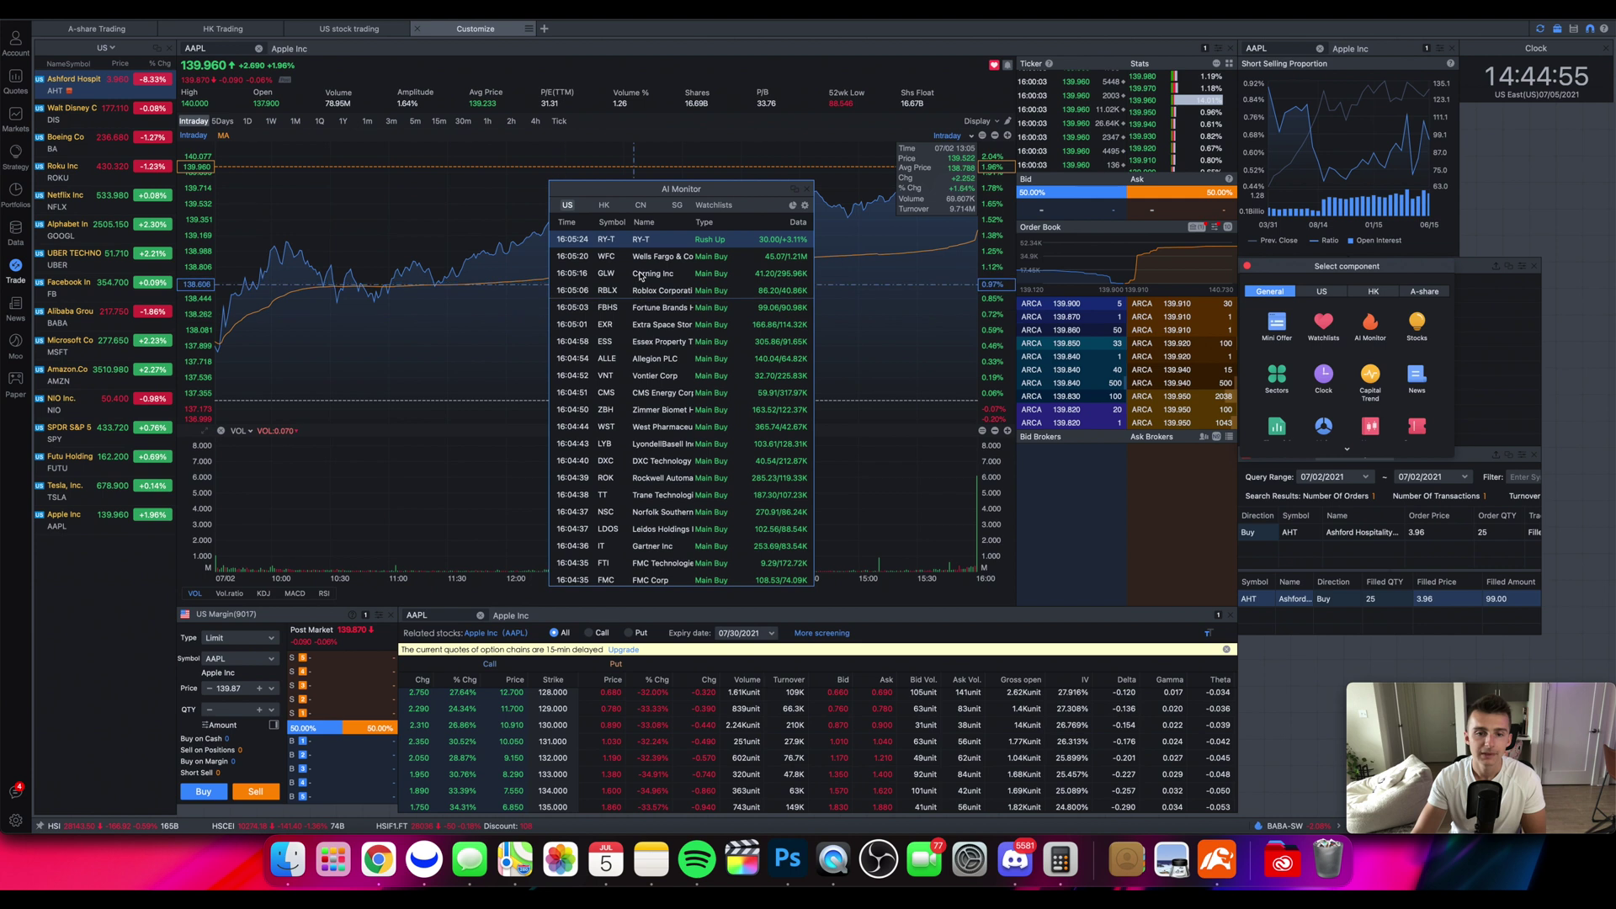
left_click(808, 191)
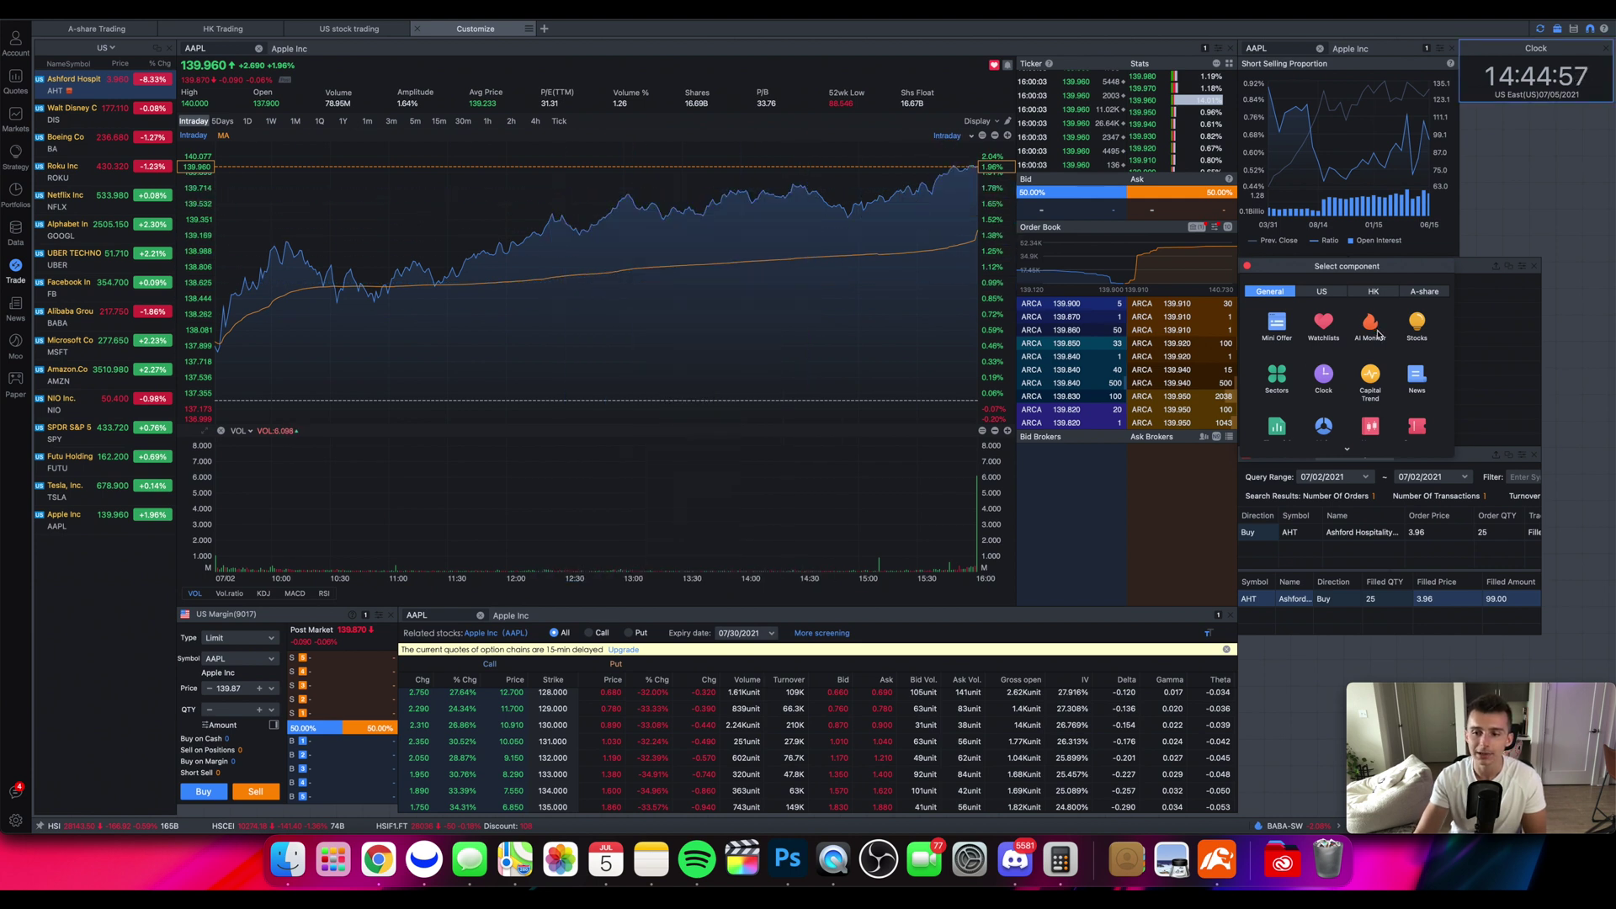
left_click(1417, 324)
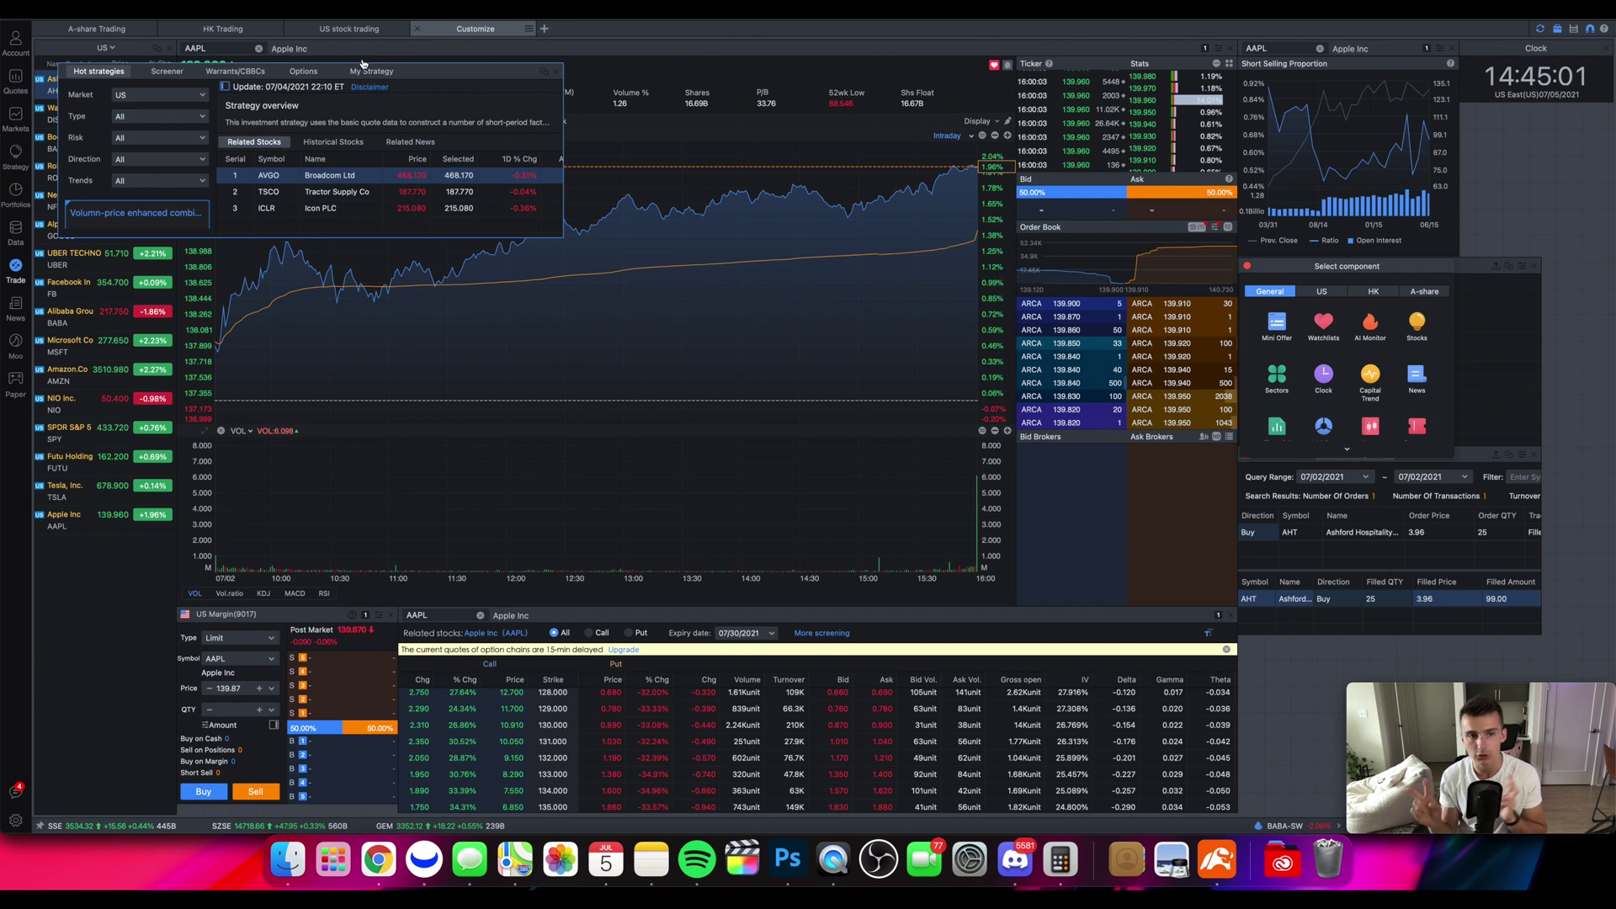
left_click(180, 74)
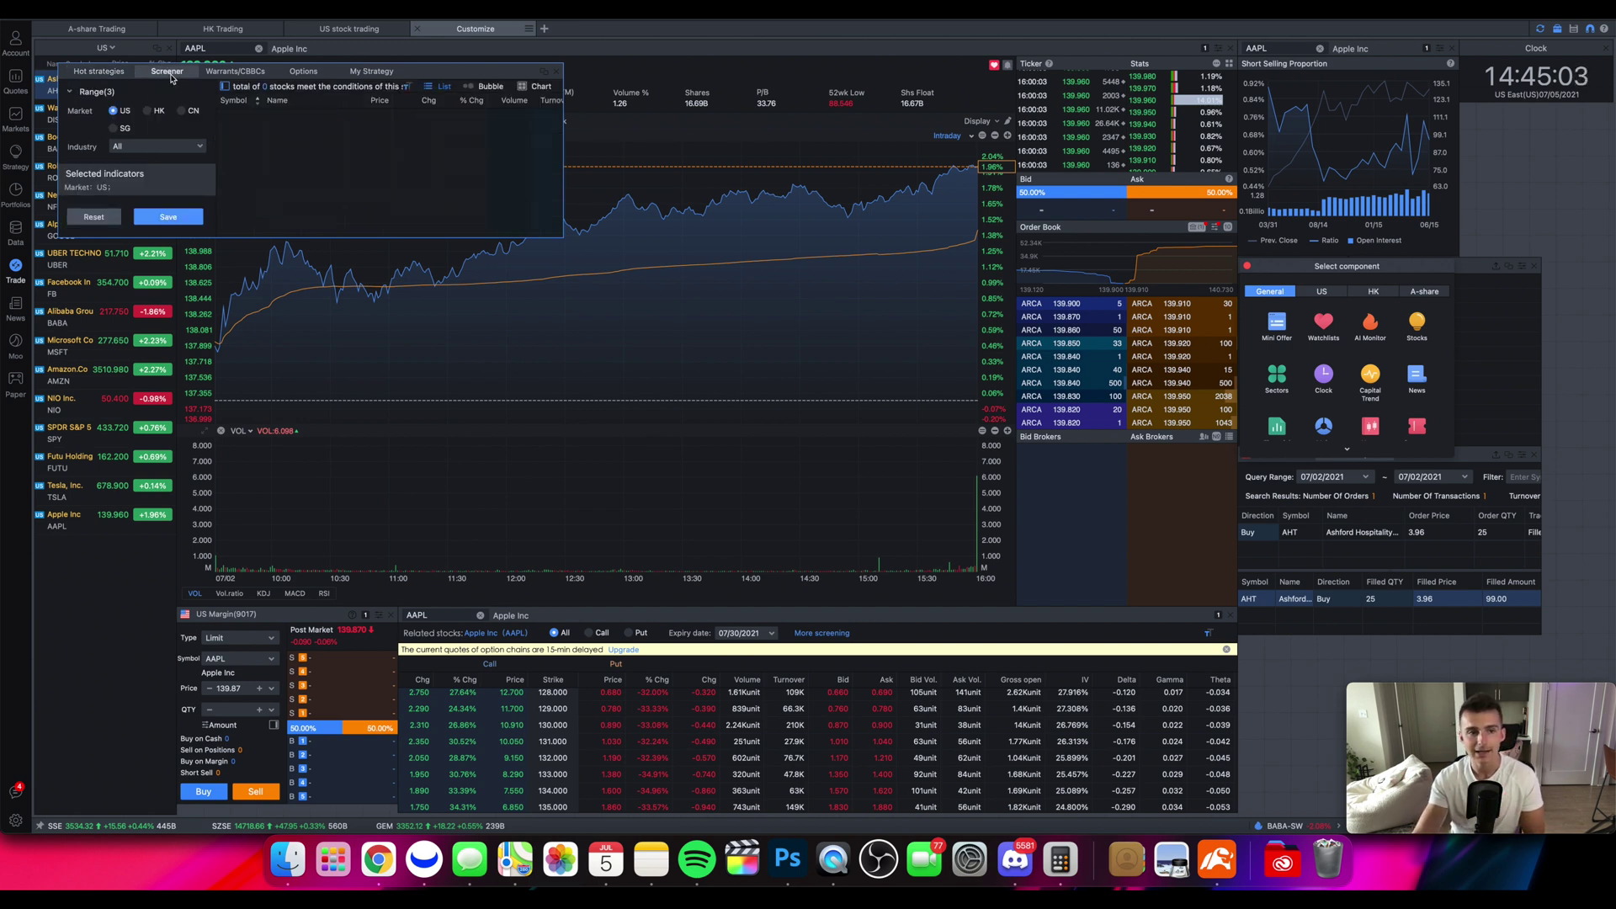
left_click(569, 84)
scroll(1280, 421, "down", 2)
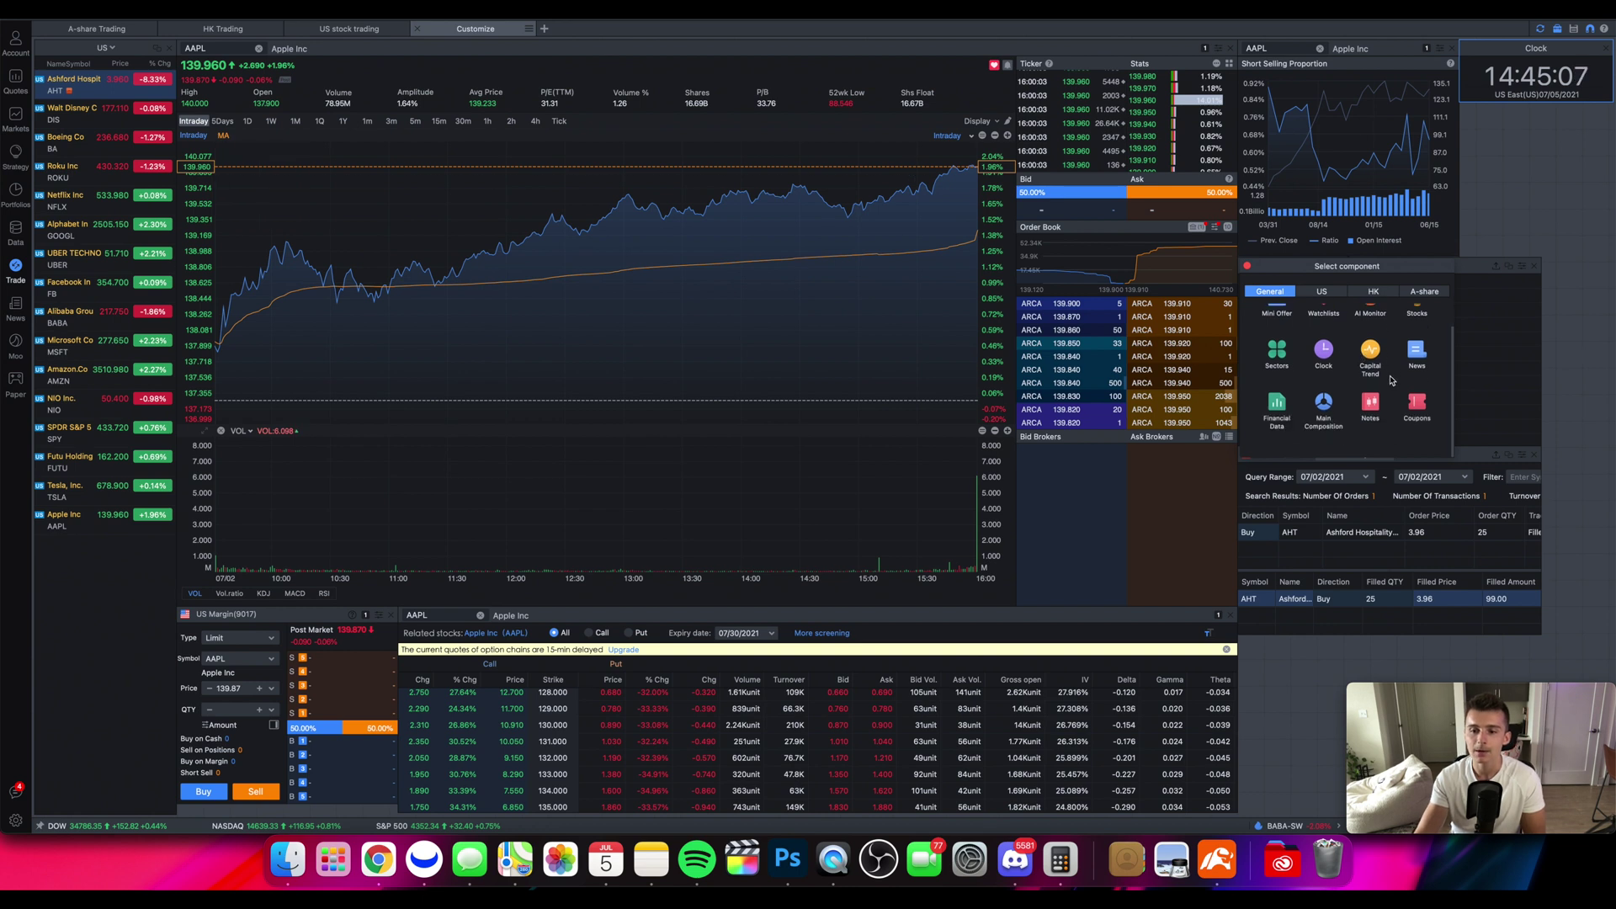
left_click(1278, 412)
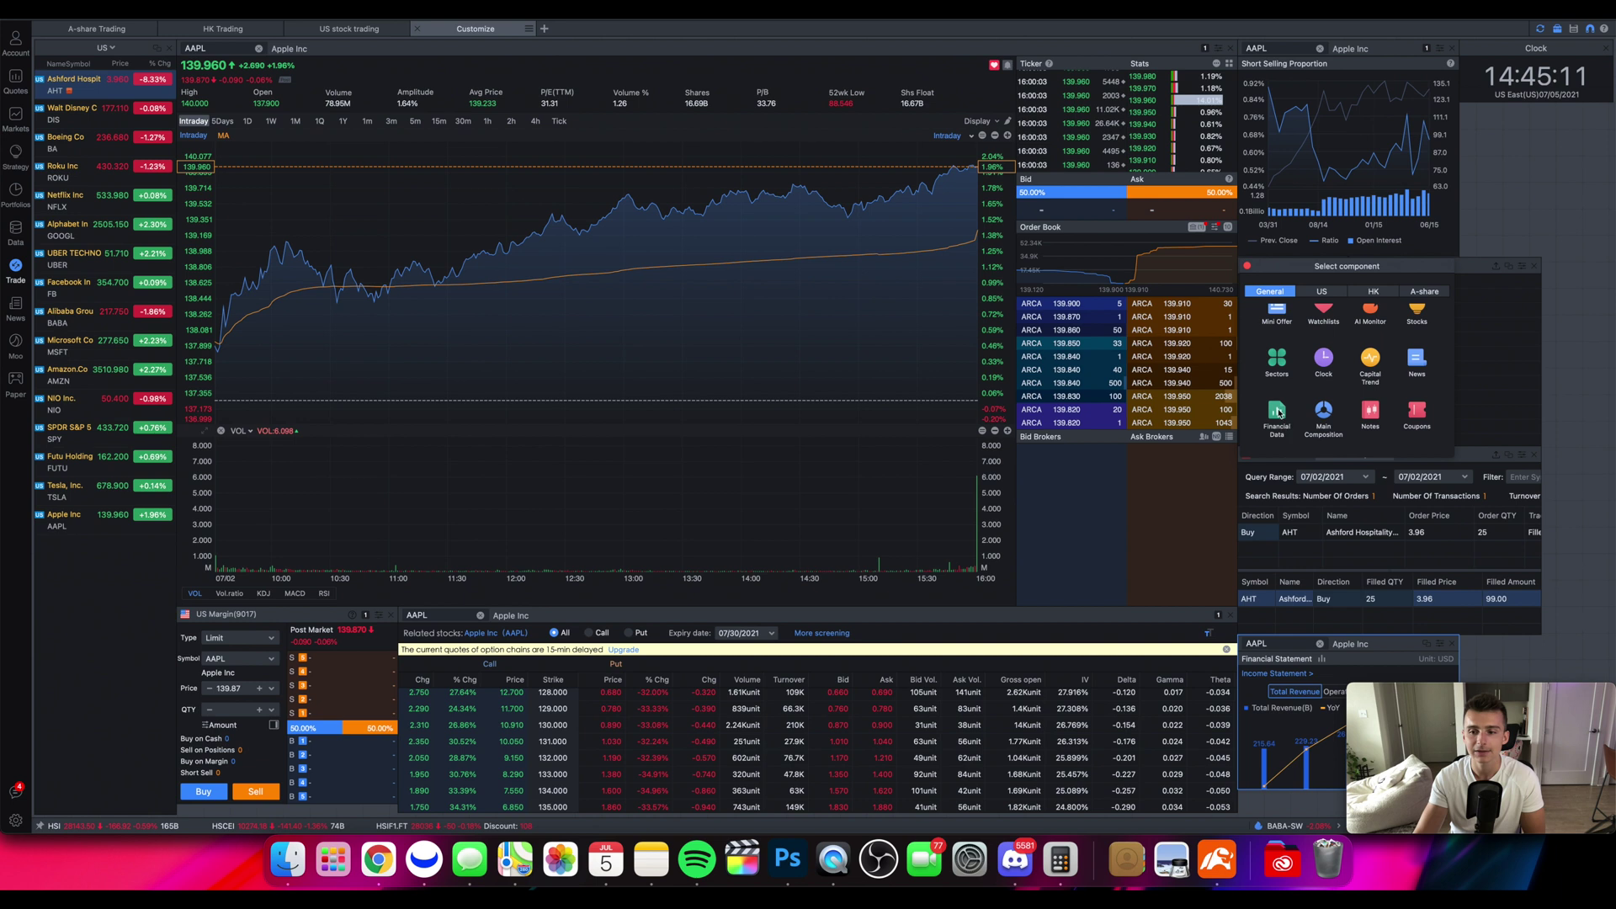
scroll(1165, 495, "down", 3)
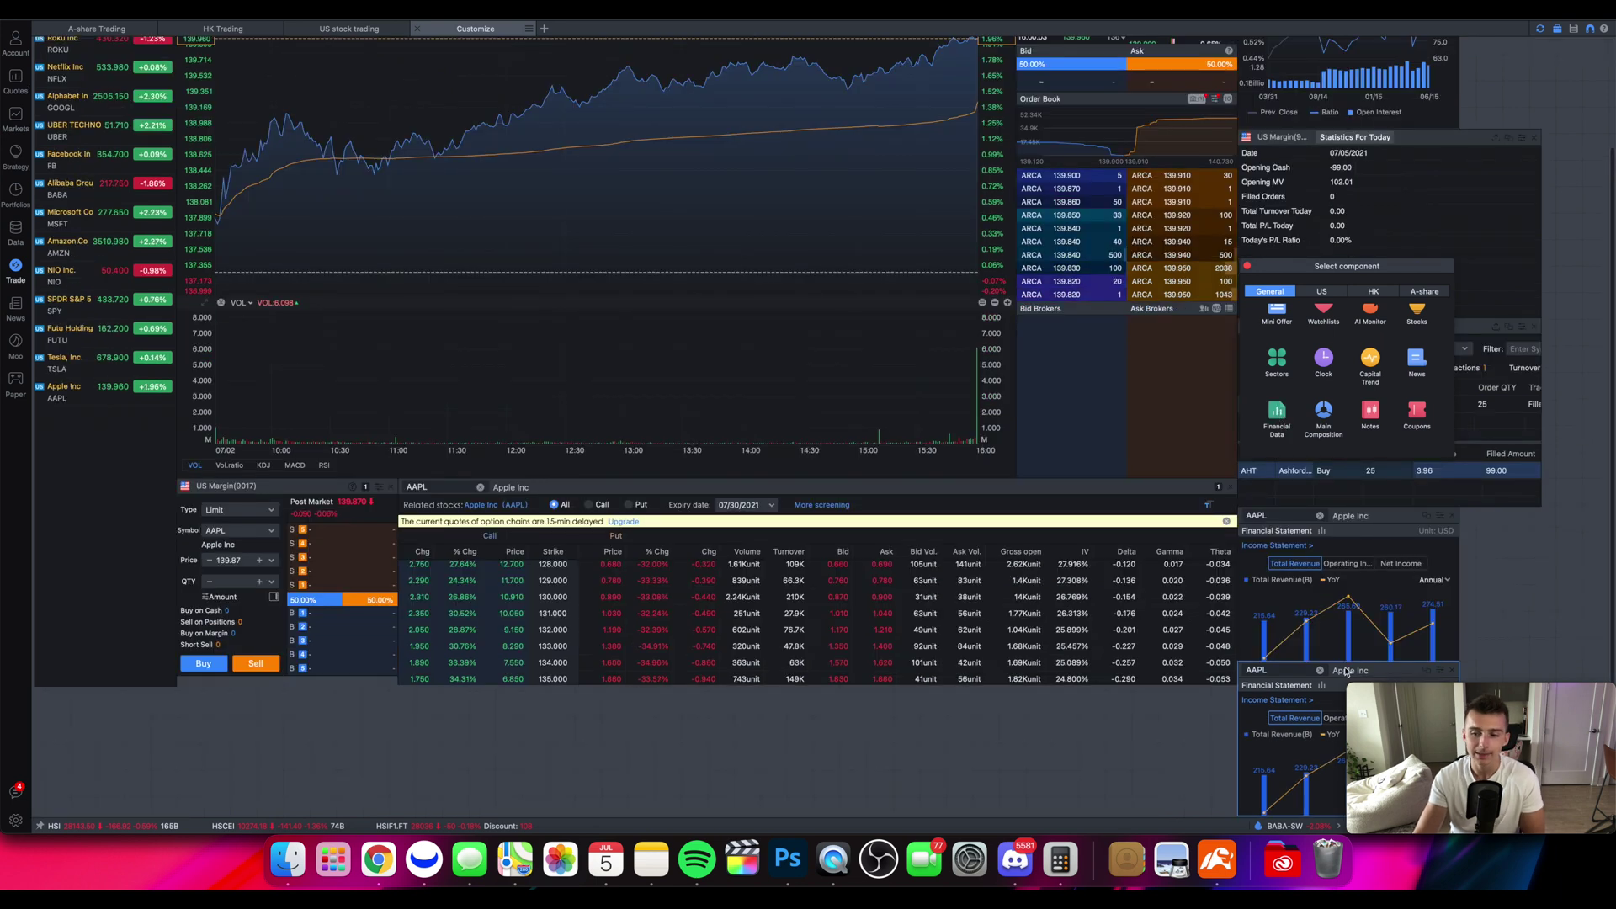
left_click_drag(1366, 671, 1027, 603)
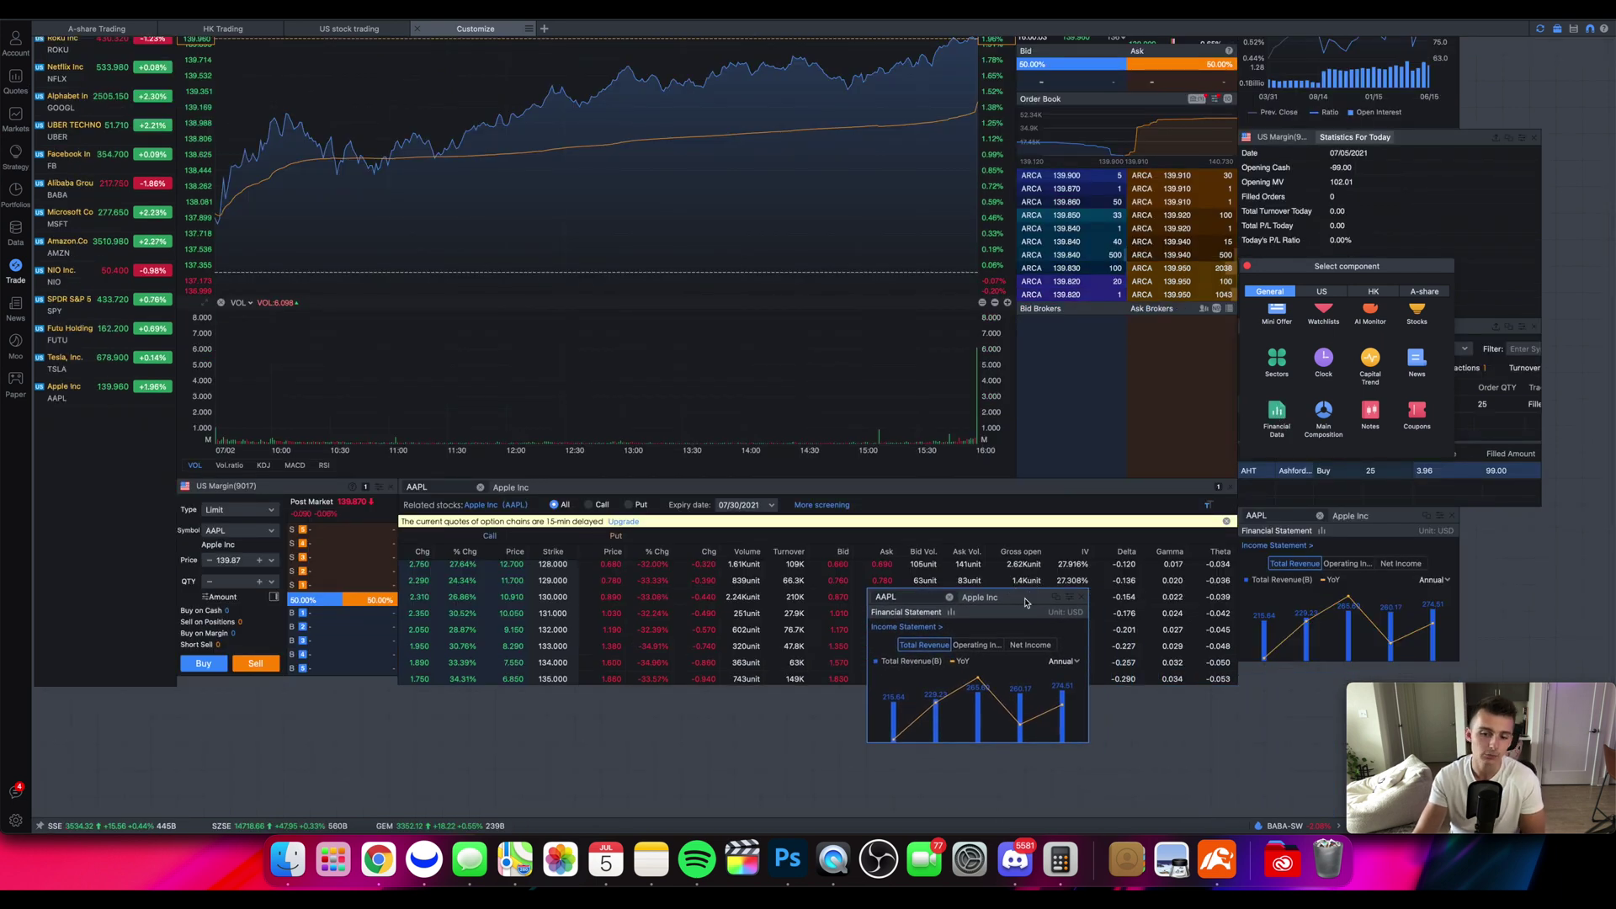
left_click(1082, 598)
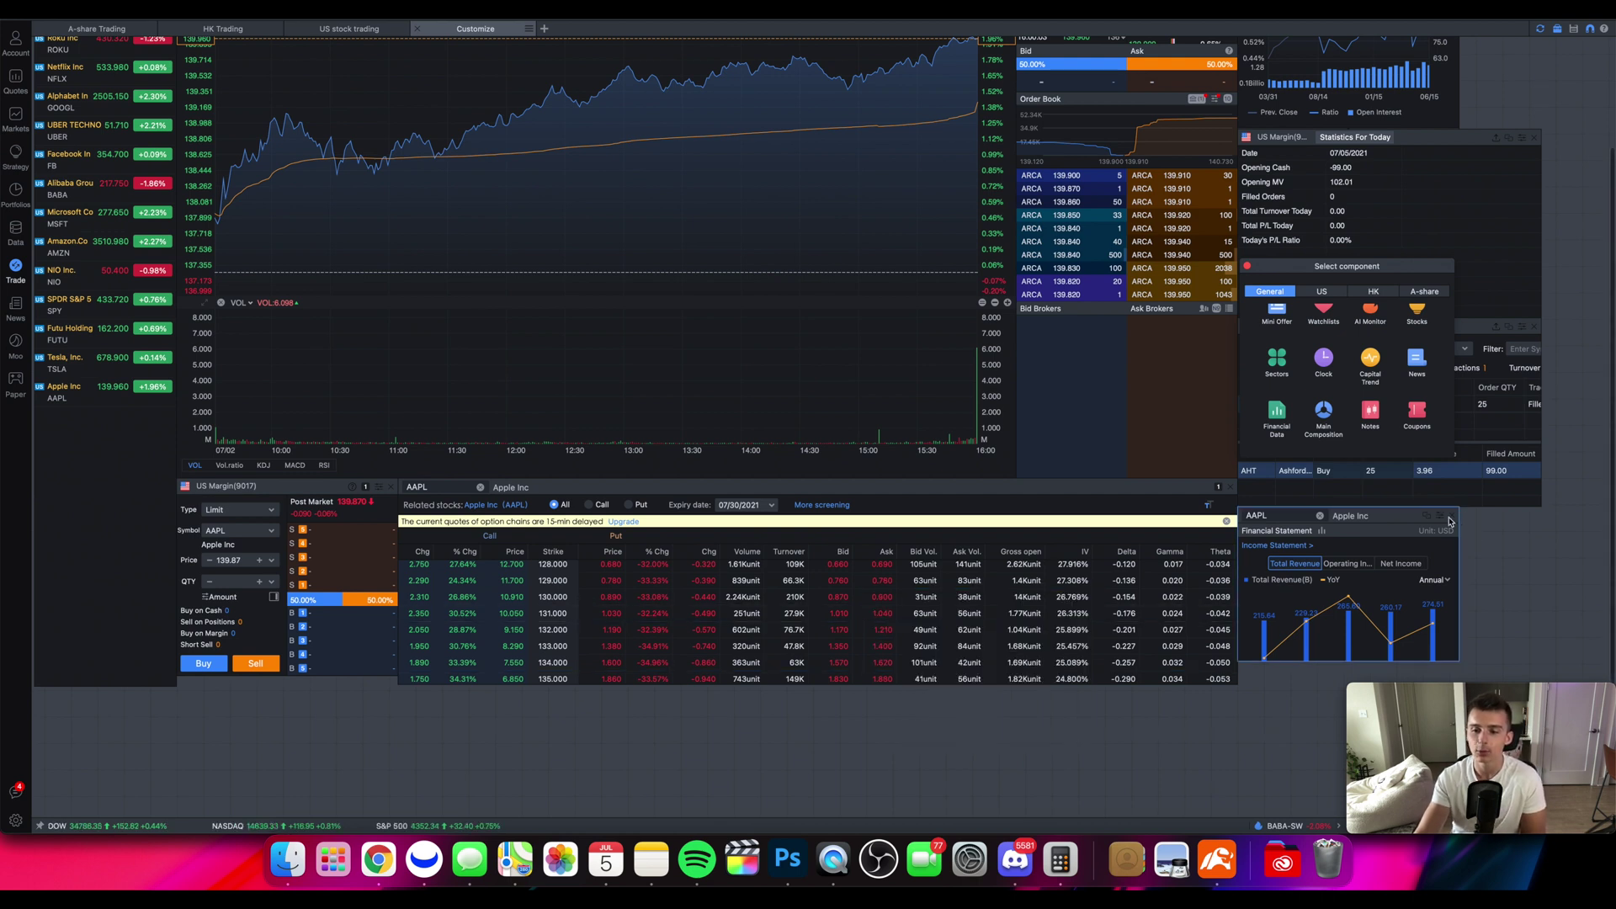
left_click(1453, 516)
scroll(1554, 647, "up", 3)
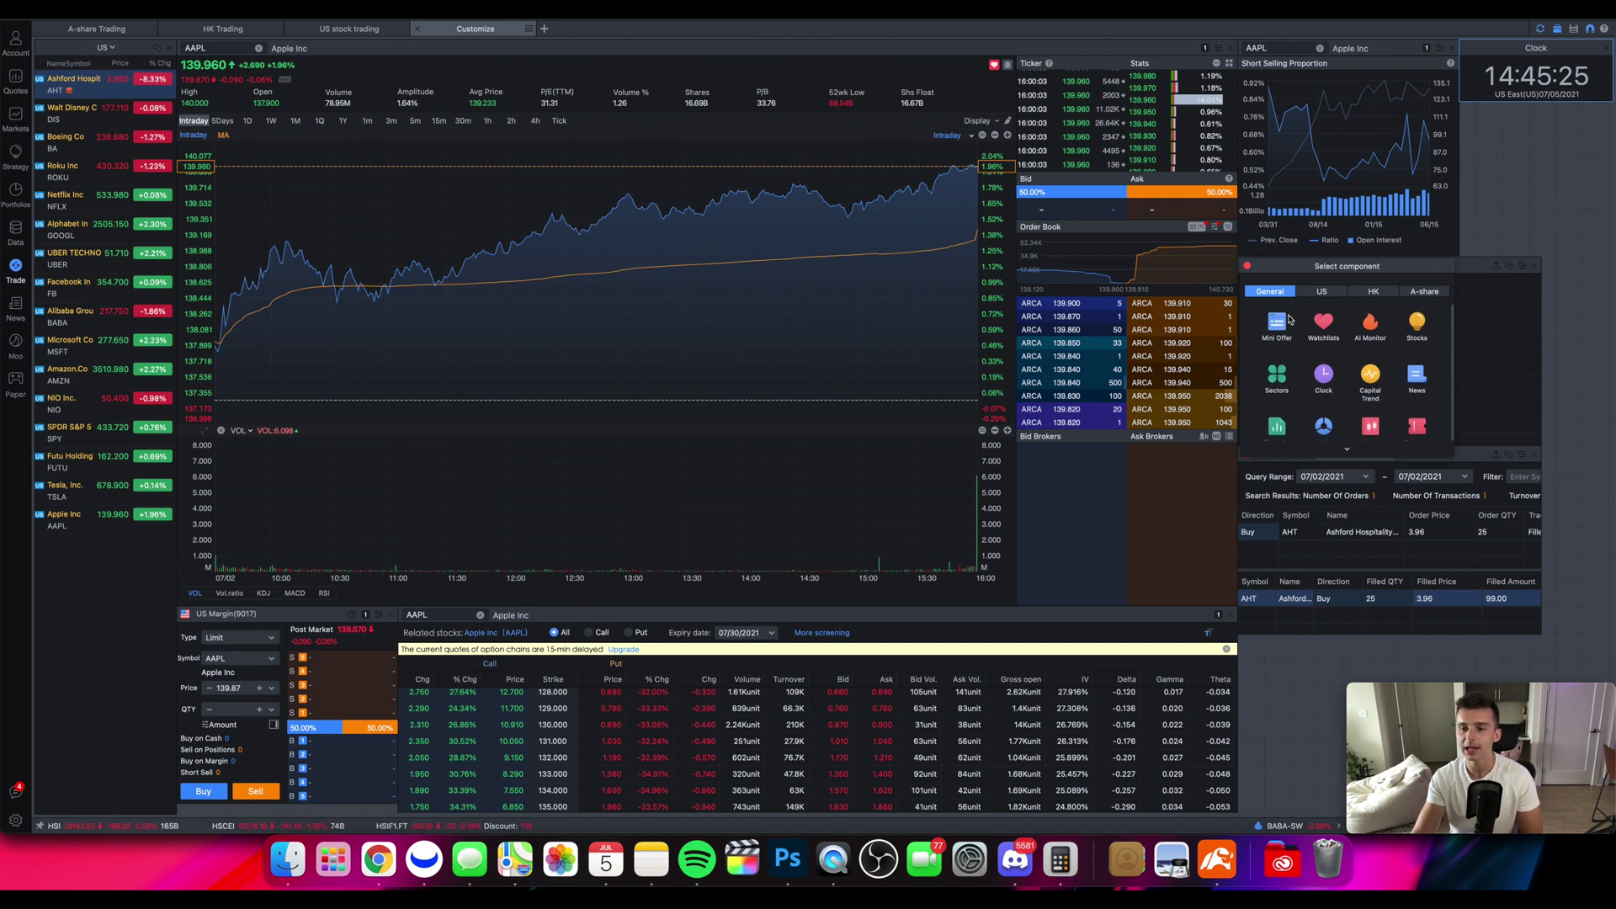
left_click(1248, 267)
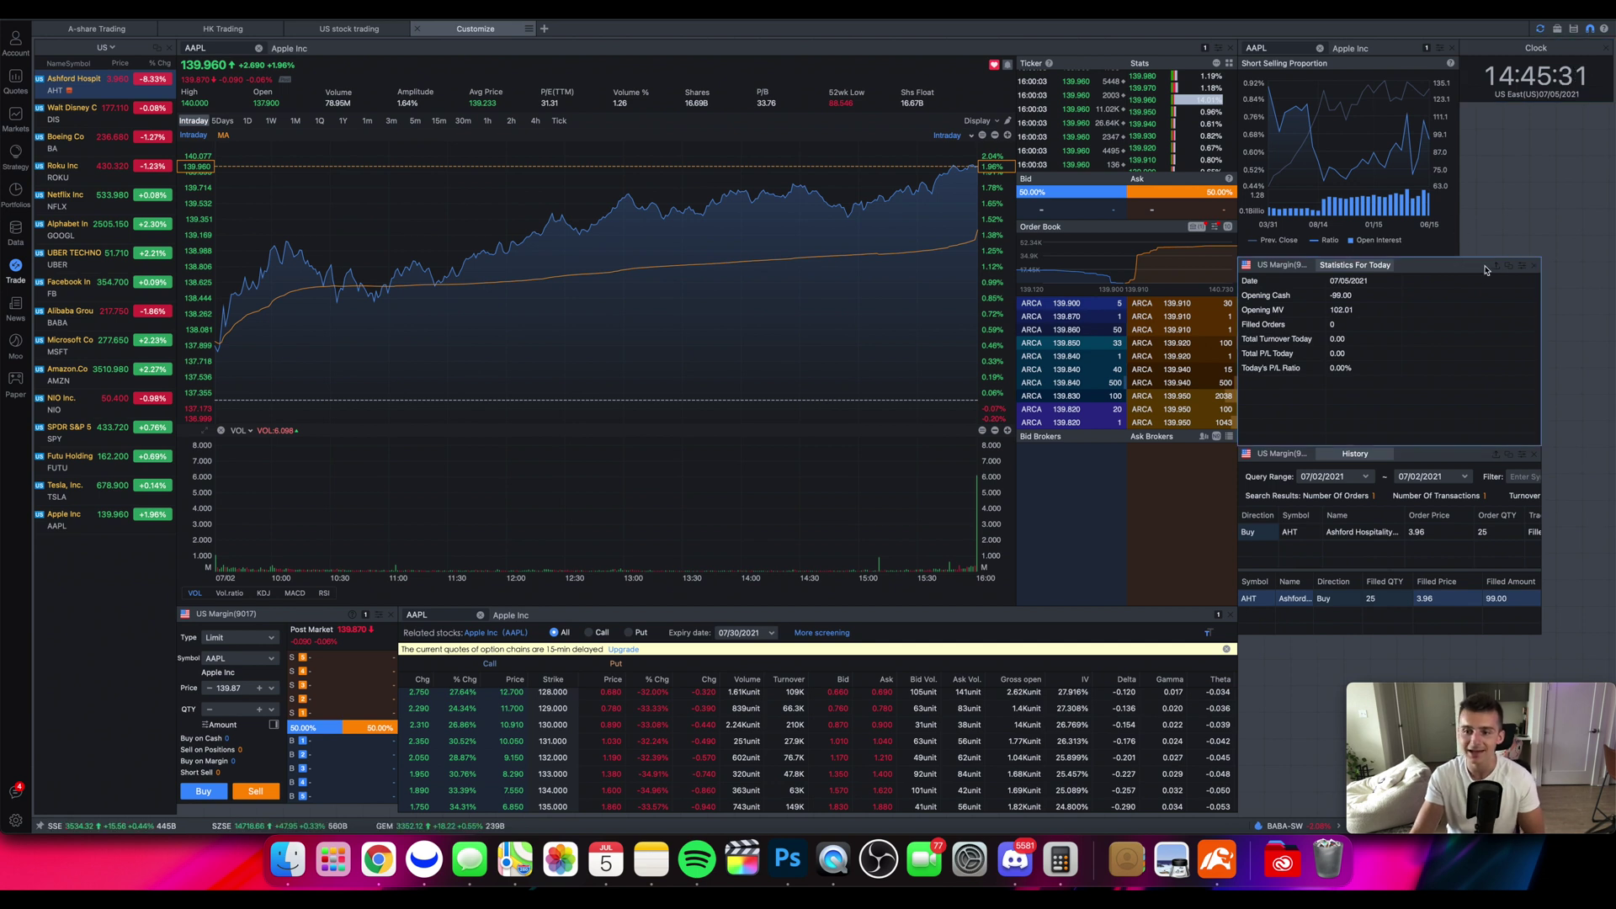
Stretch Statistics For Today to the right window edge and make the Clock panel taller.
left_click_drag(1544, 274, 1609, 270)
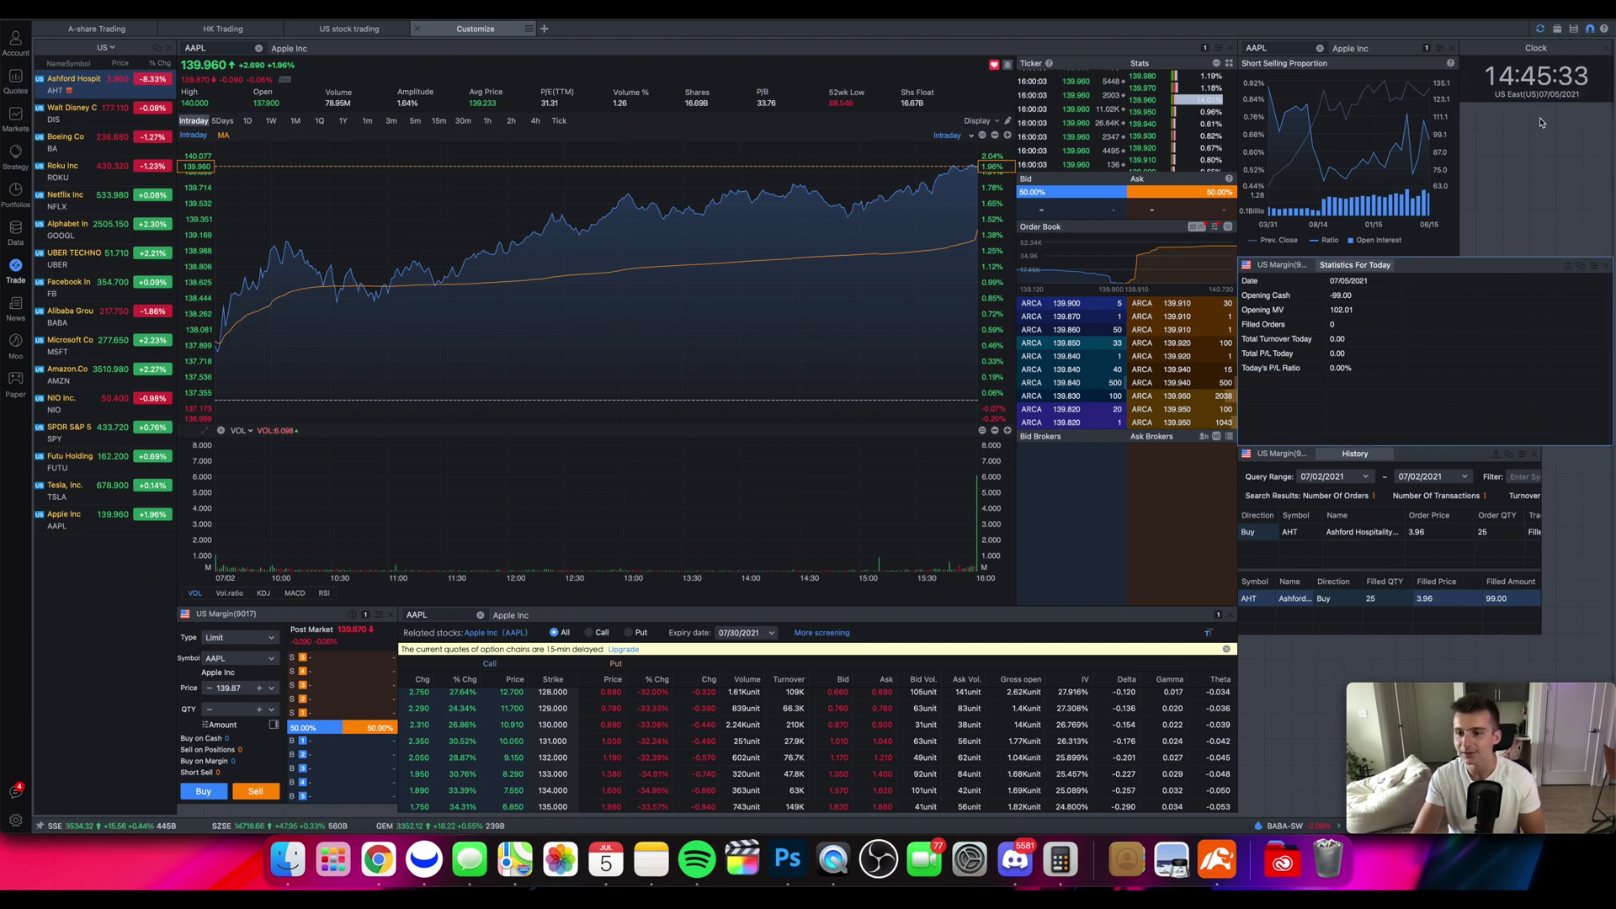
left_click_drag(1536, 102, 1551, 266)
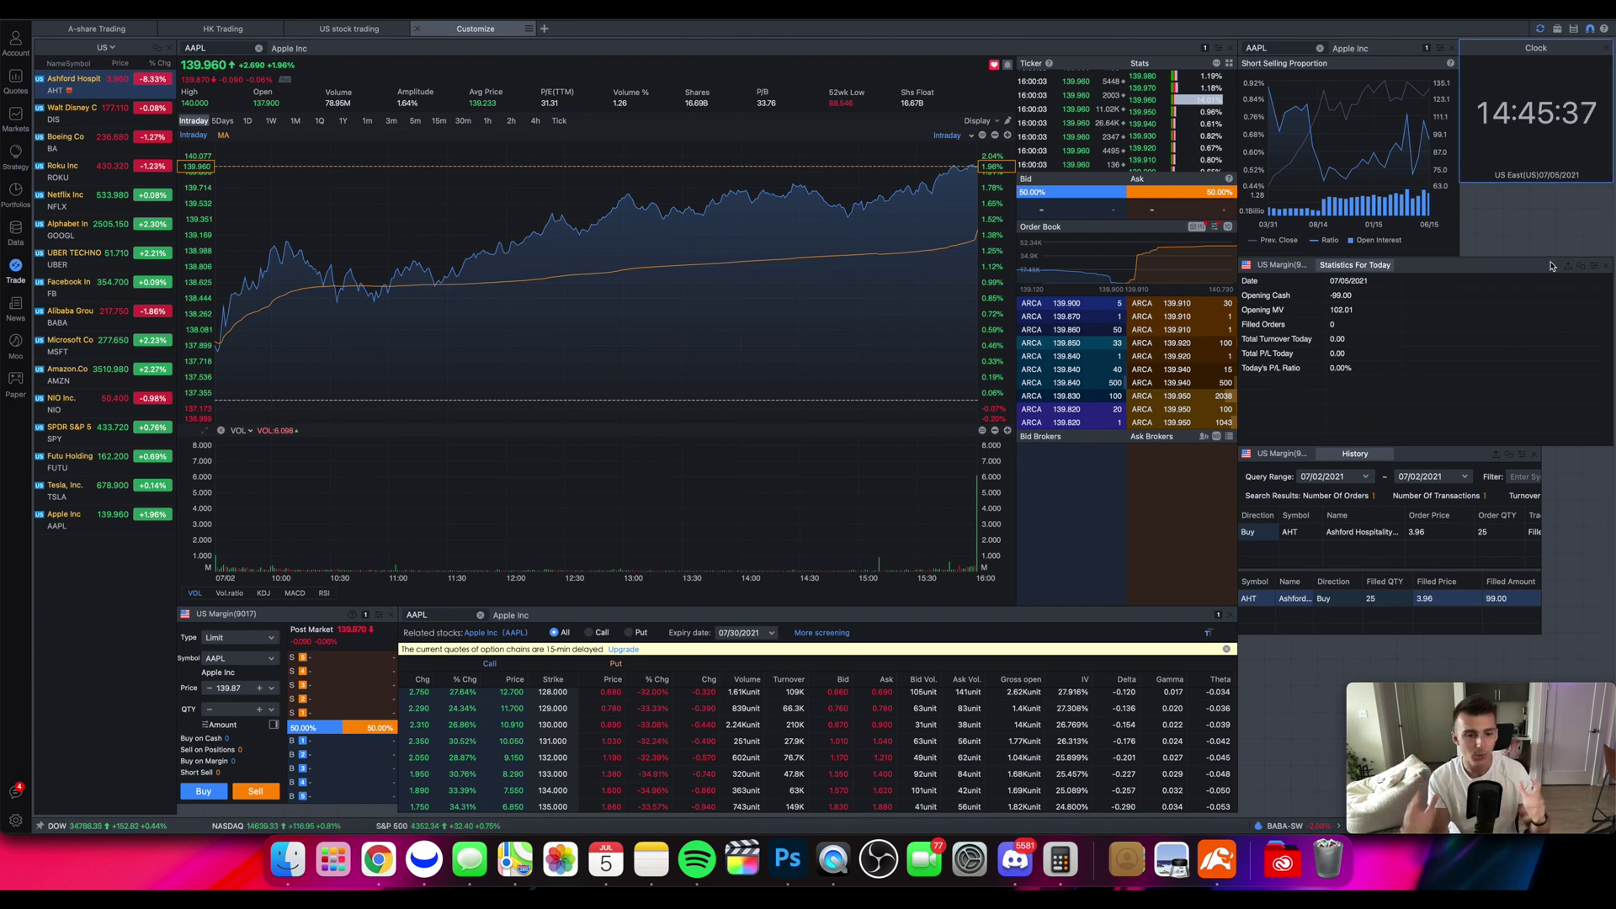
left_click(404, 258)
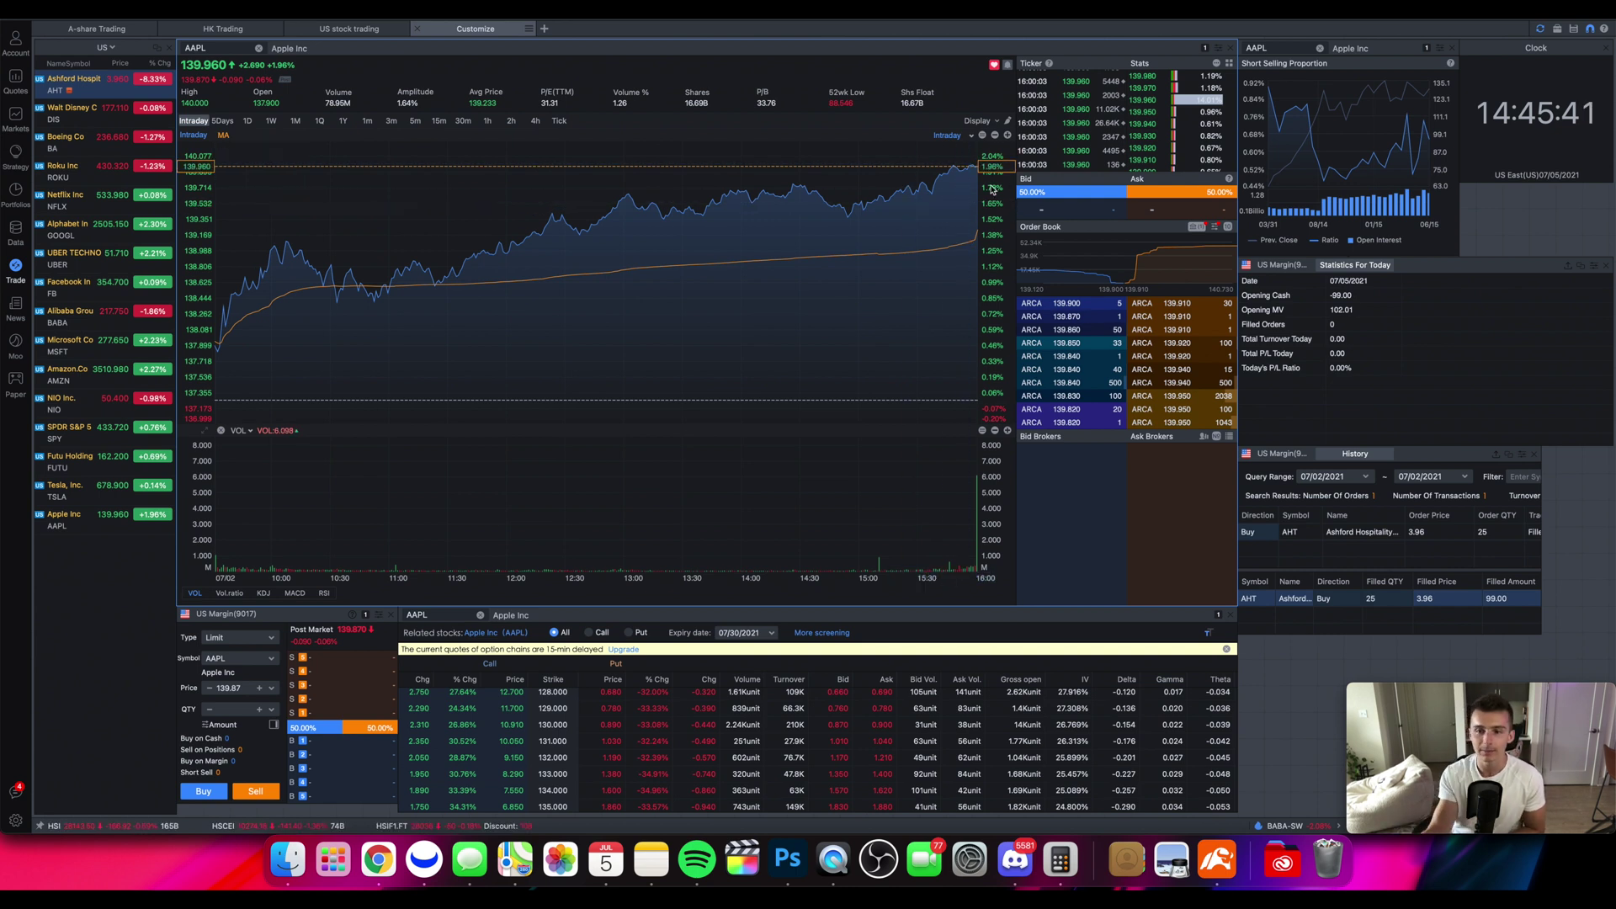
left_click(996, 122)
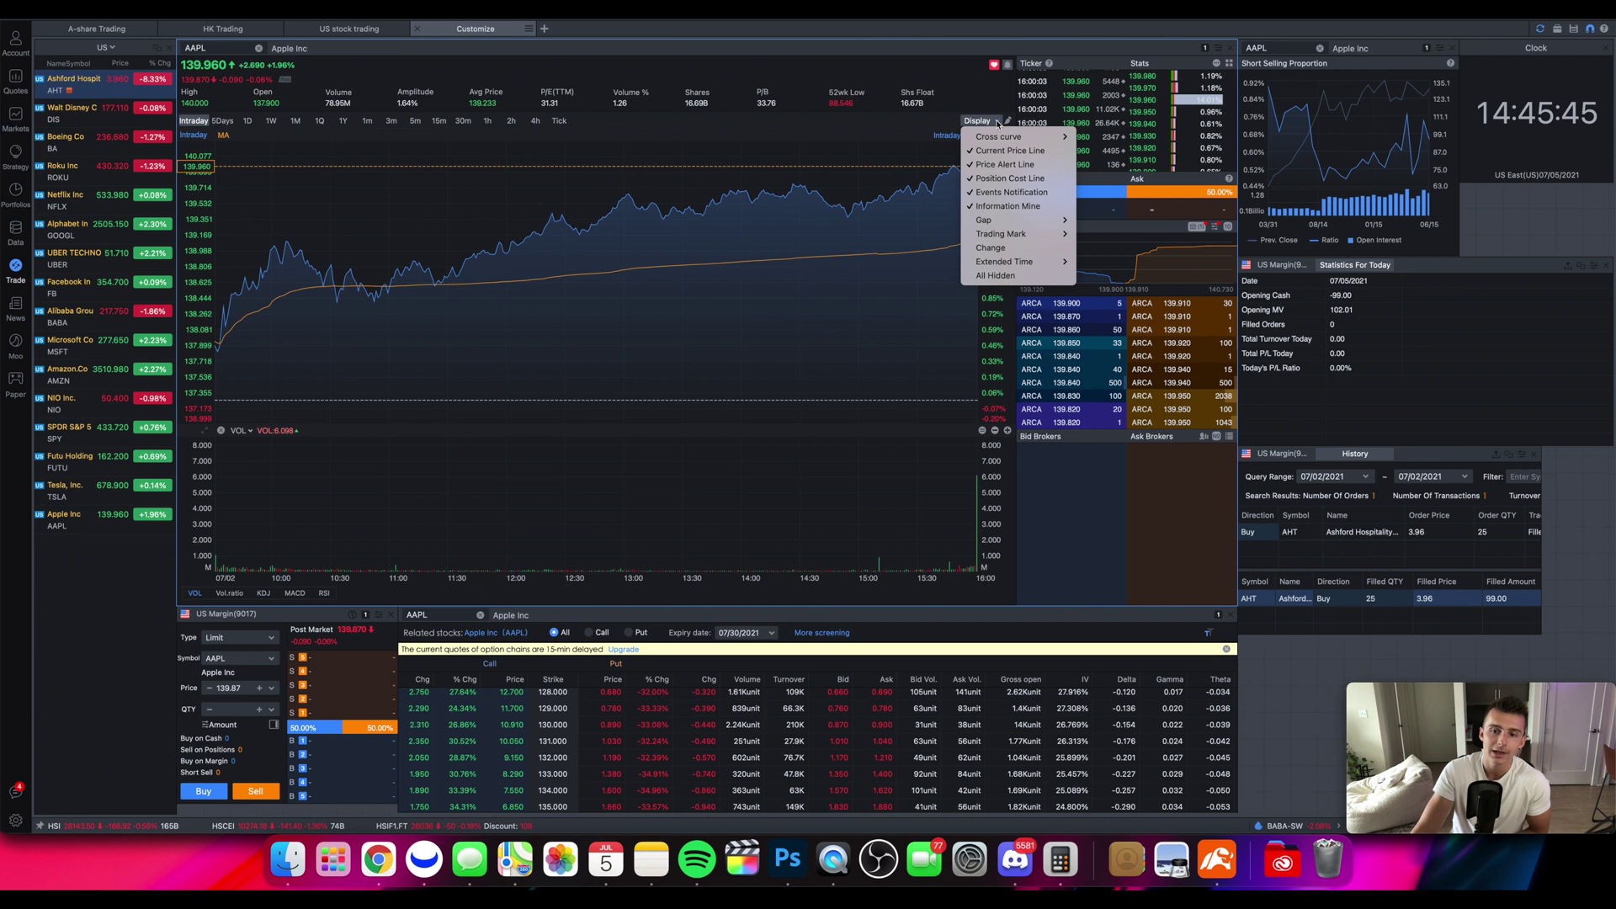
Turn on extended-hours display on the AAPL chart and switch it to 1D daily candles.
left_click(996, 122)
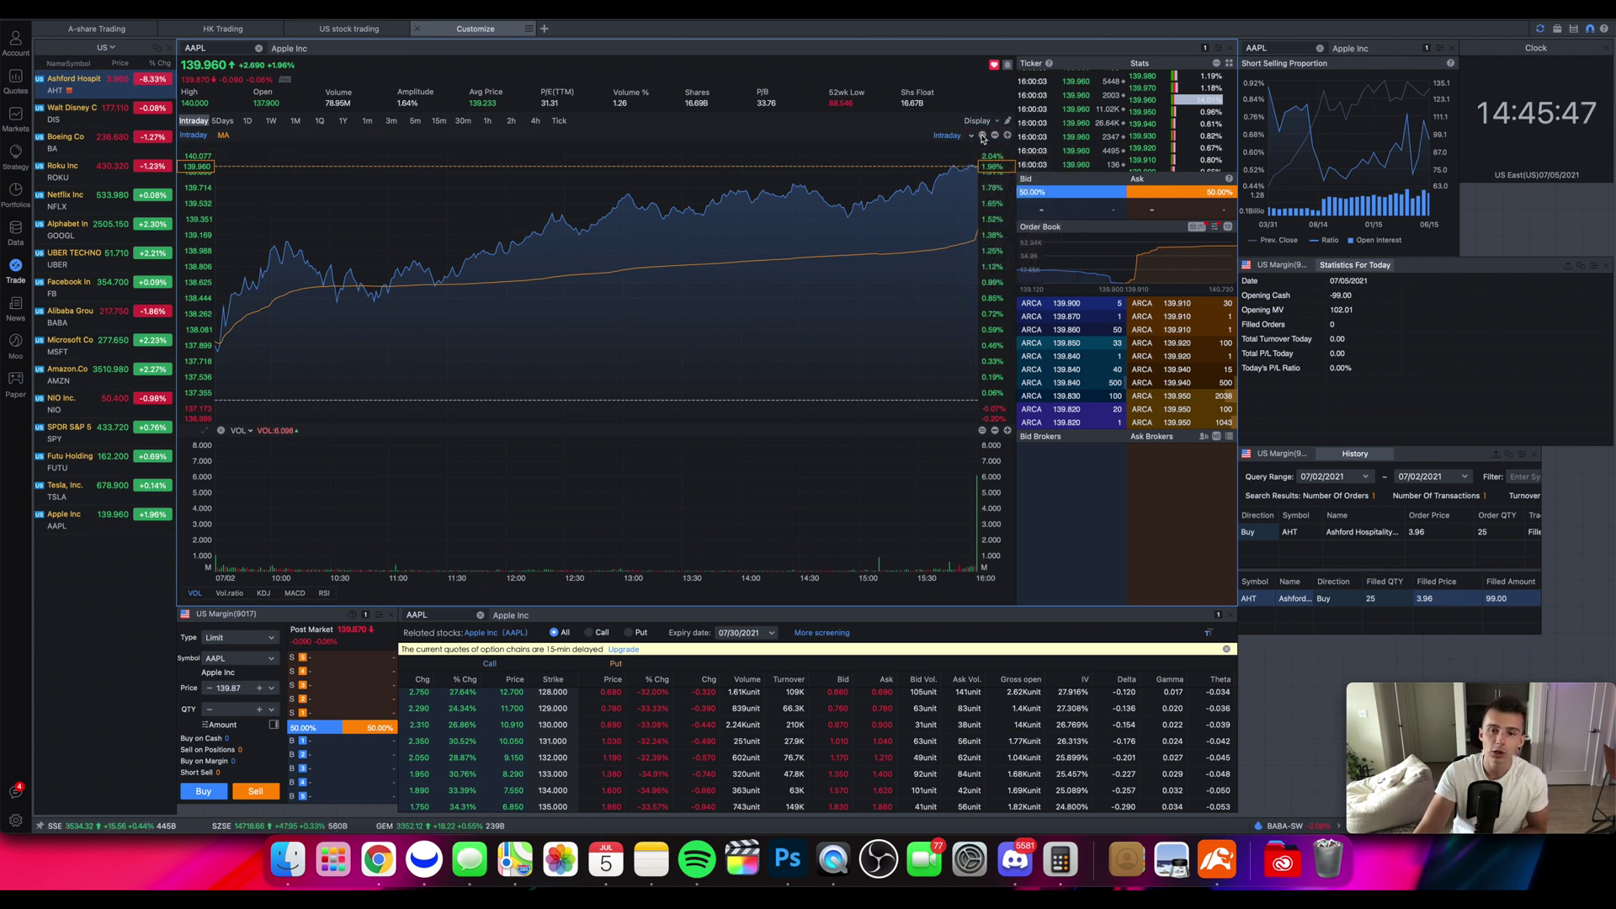
left_click(998, 122)
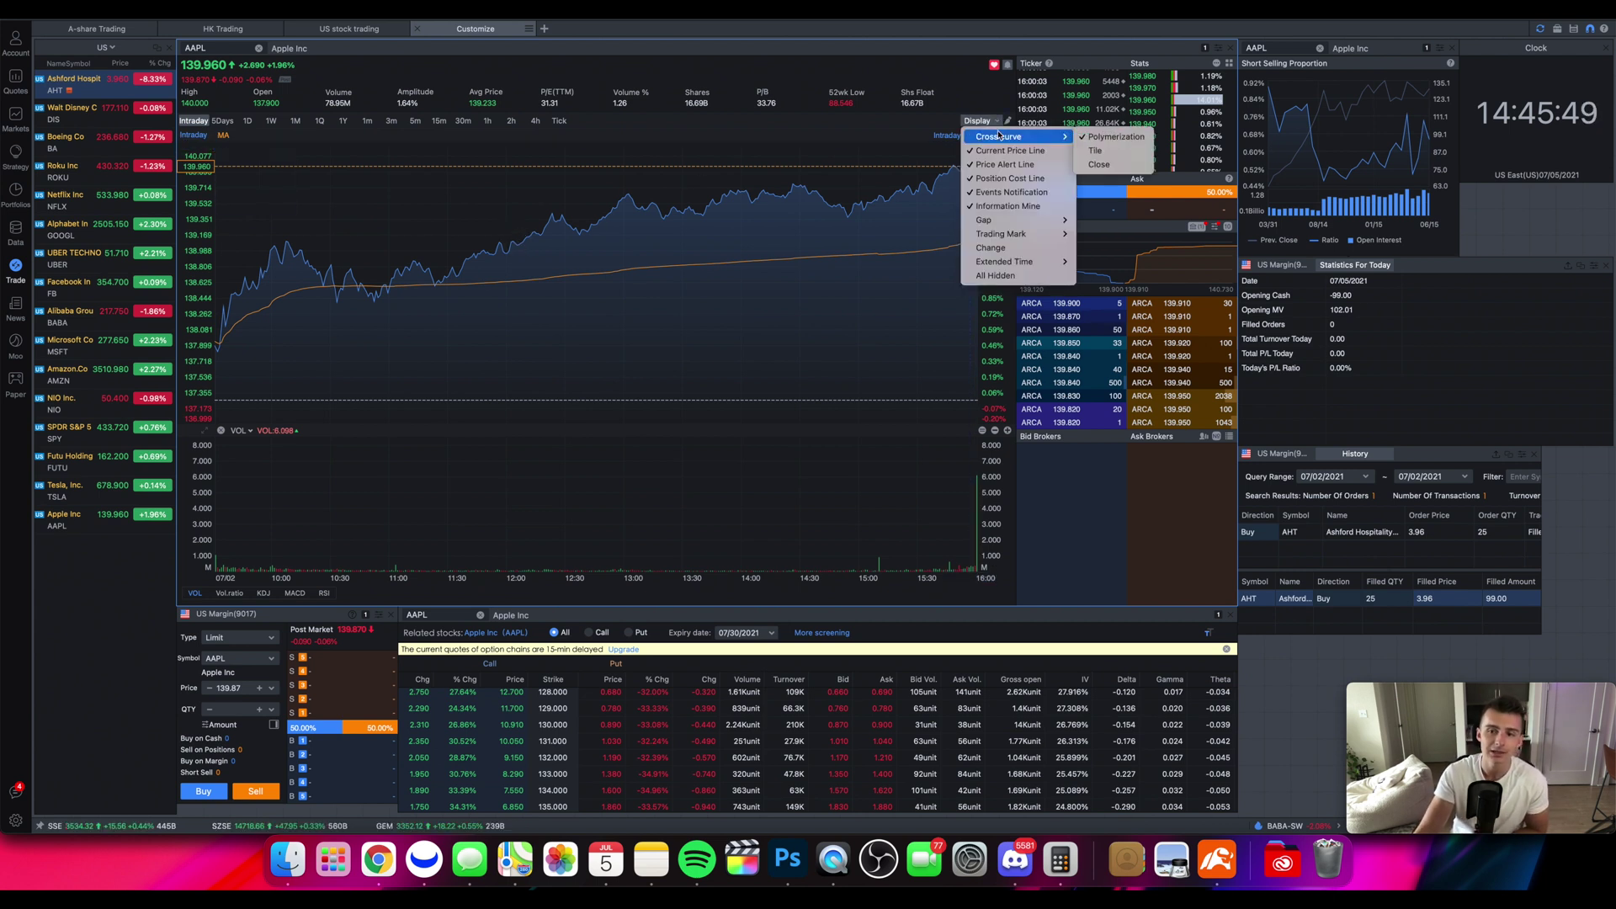
mouse_move(1016, 264)
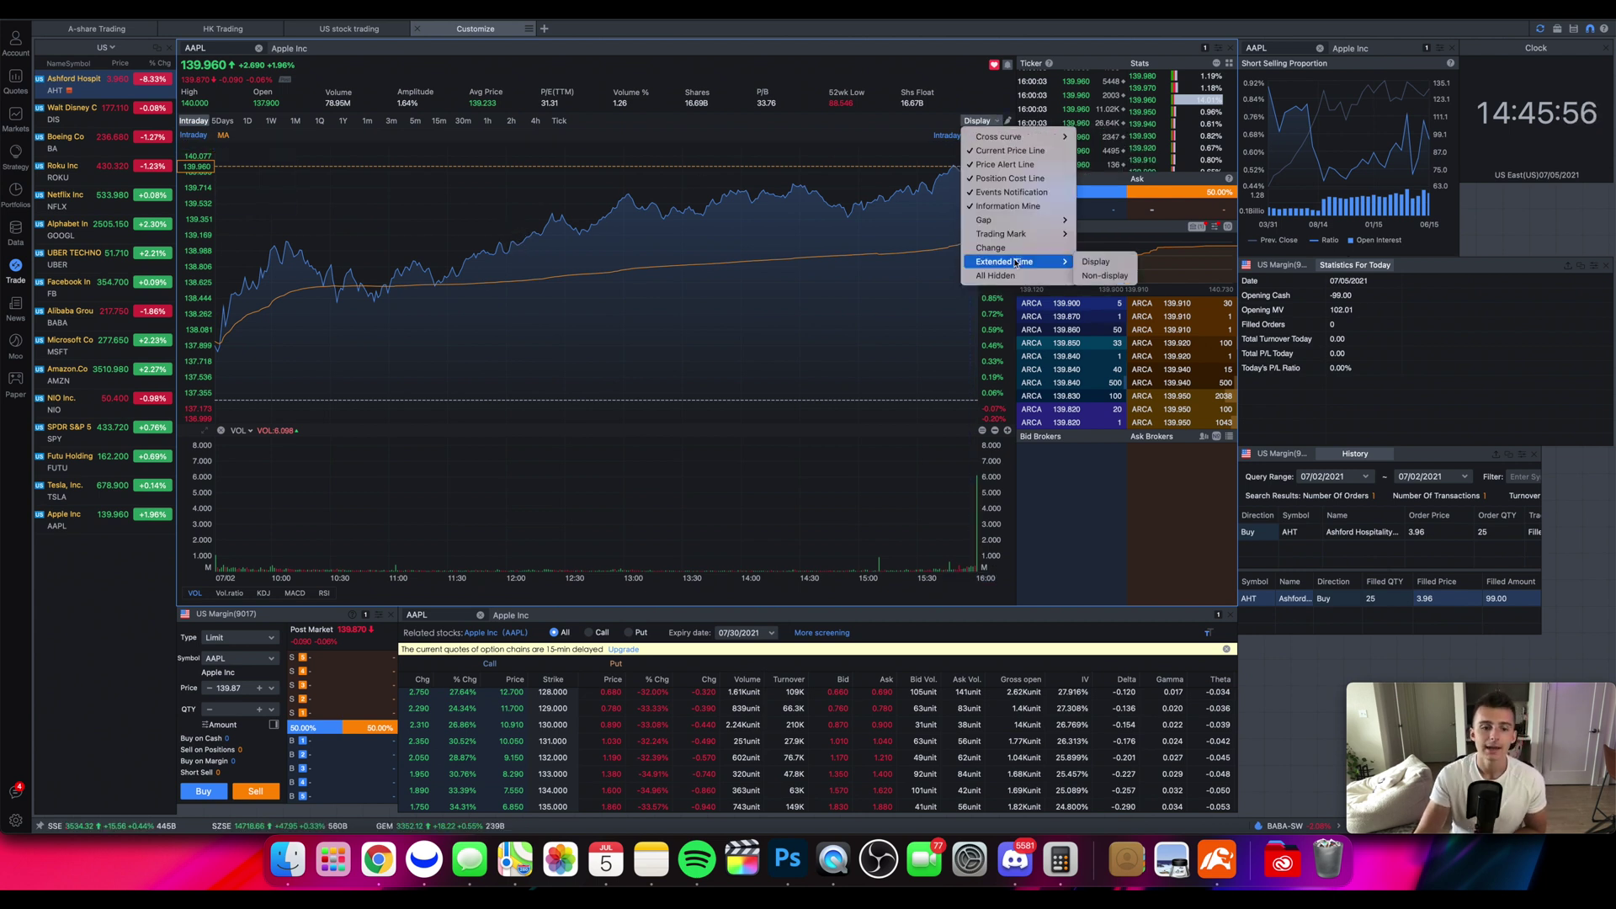
left_click(1095, 262)
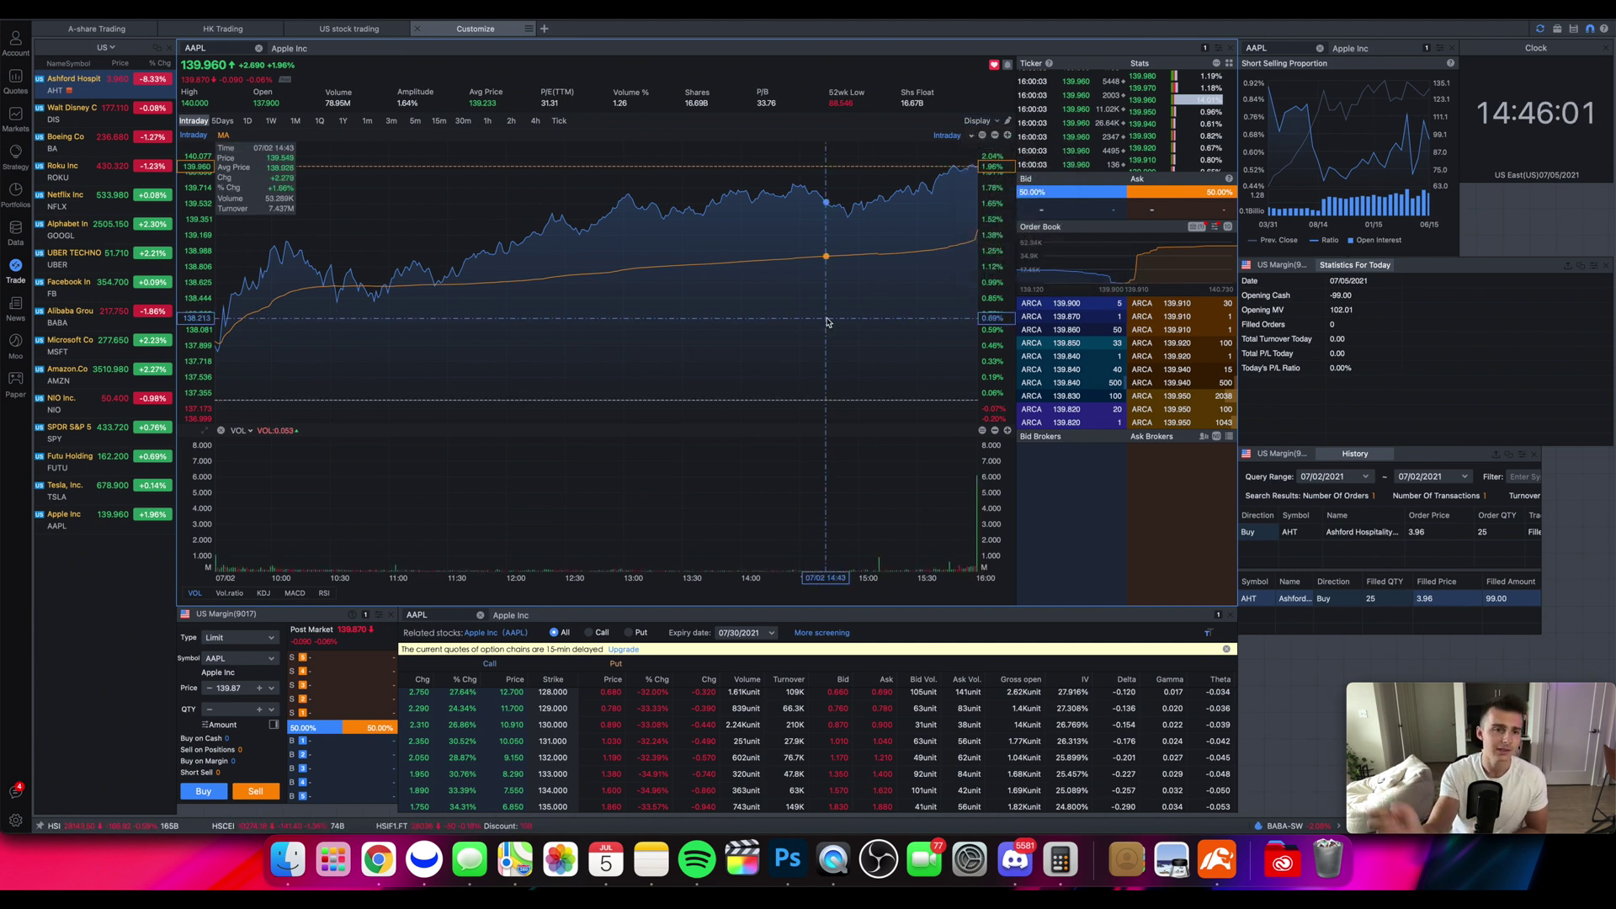
left_click(248, 121)
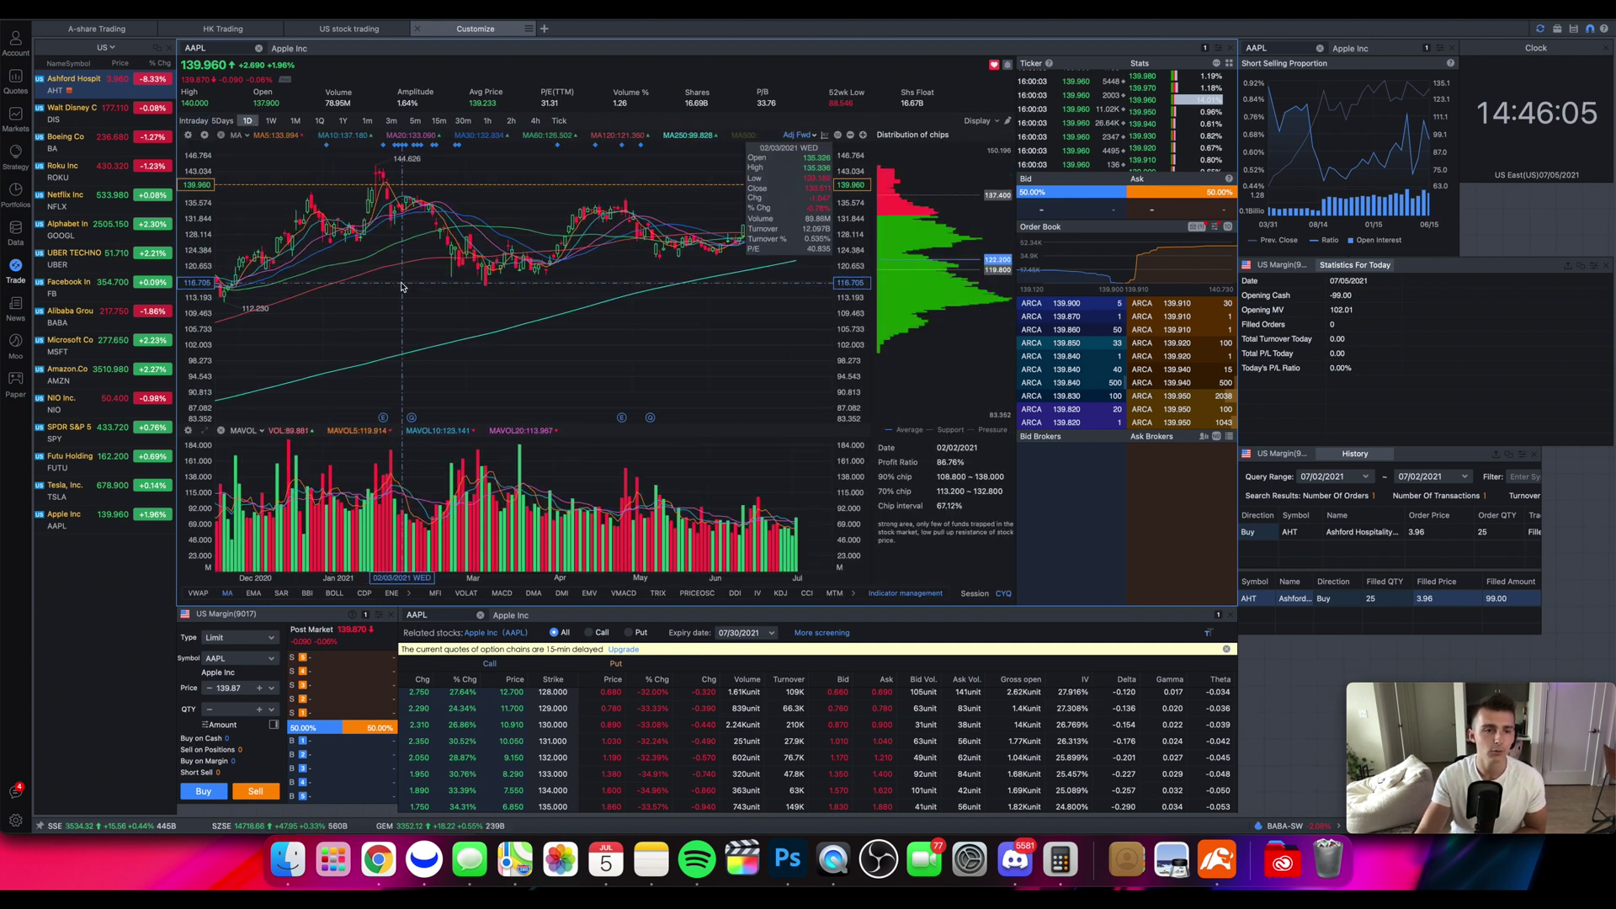
scroll(401, 286, "down", 5)
Untick MA1 through MA7 in the moving-average settings so no MA lines remain.
scroll(402, 286, "left", 5)
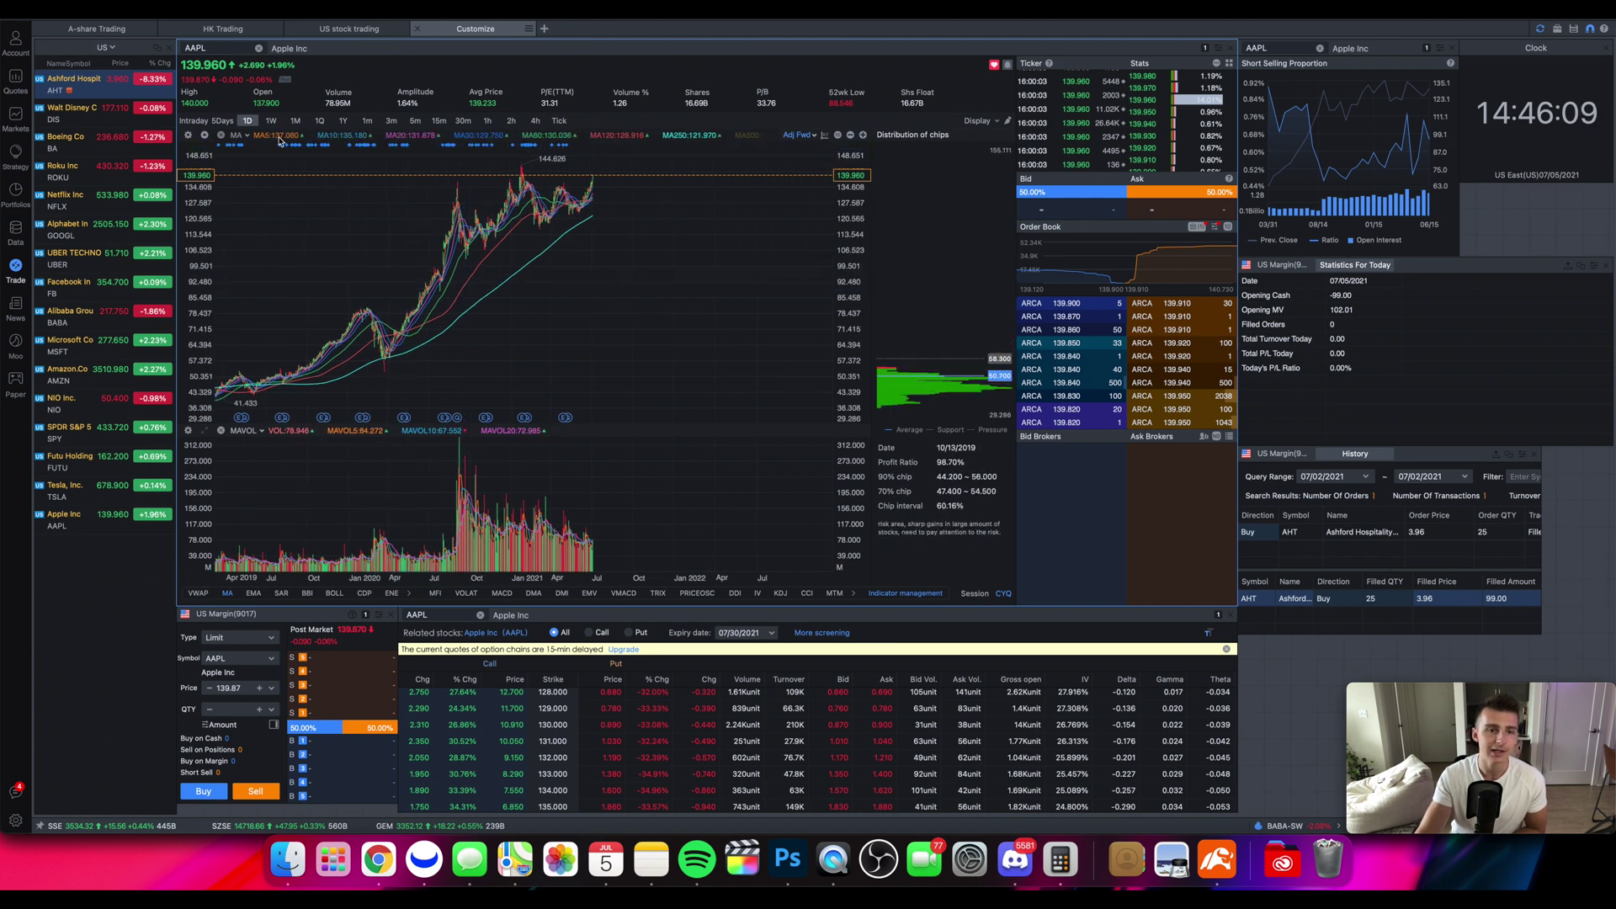
left_click(189, 135)
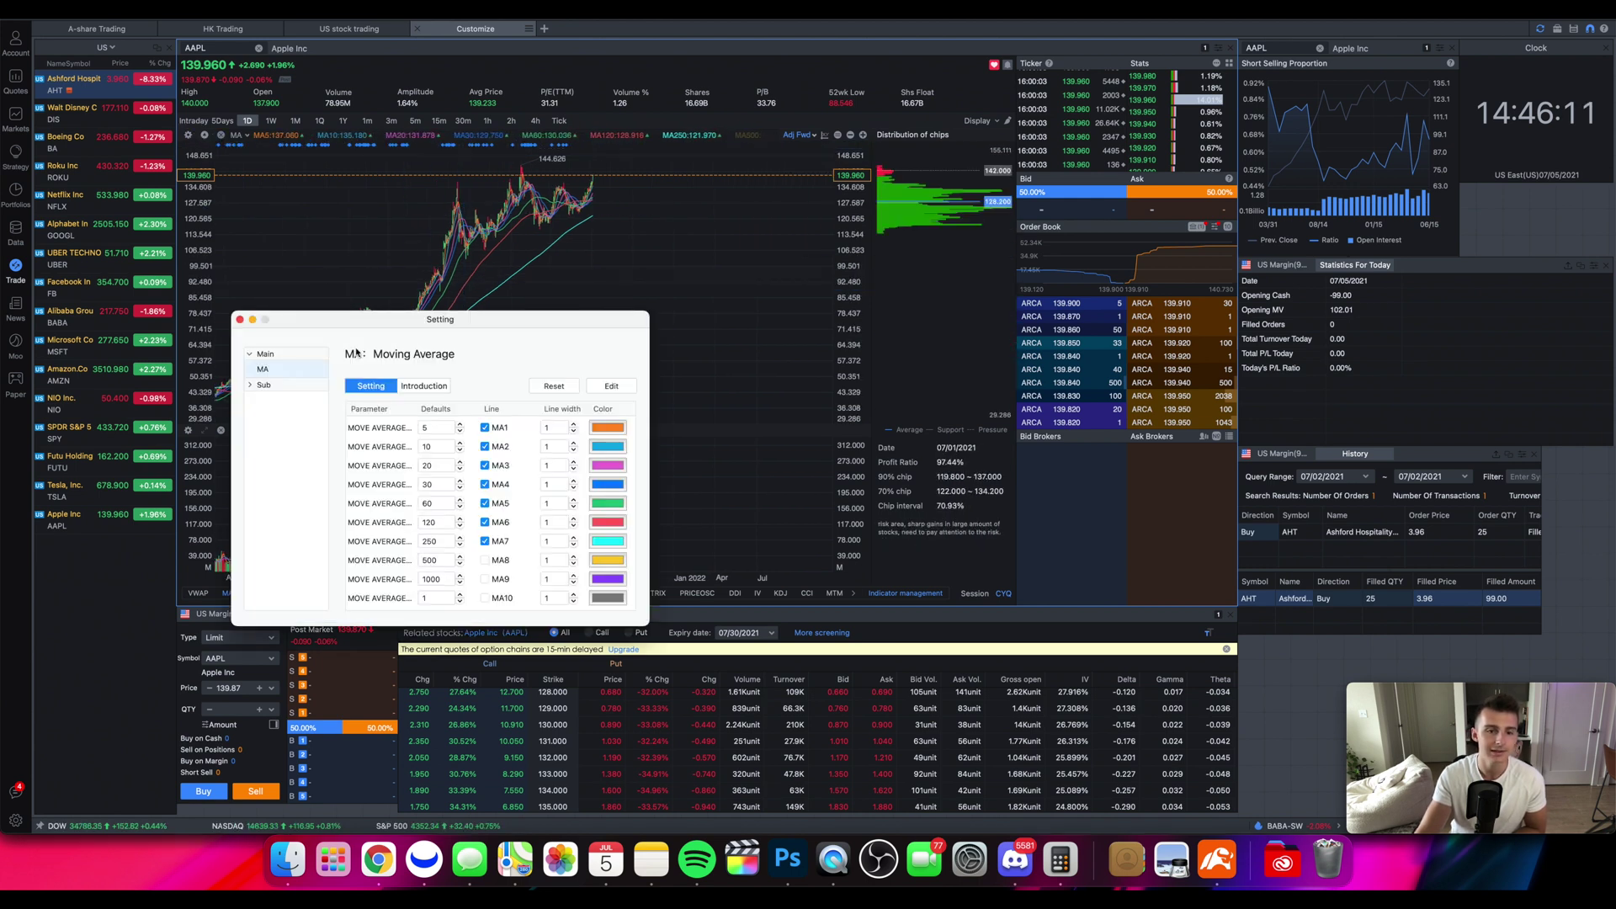
left_click_drag(343, 319, 363, 256)
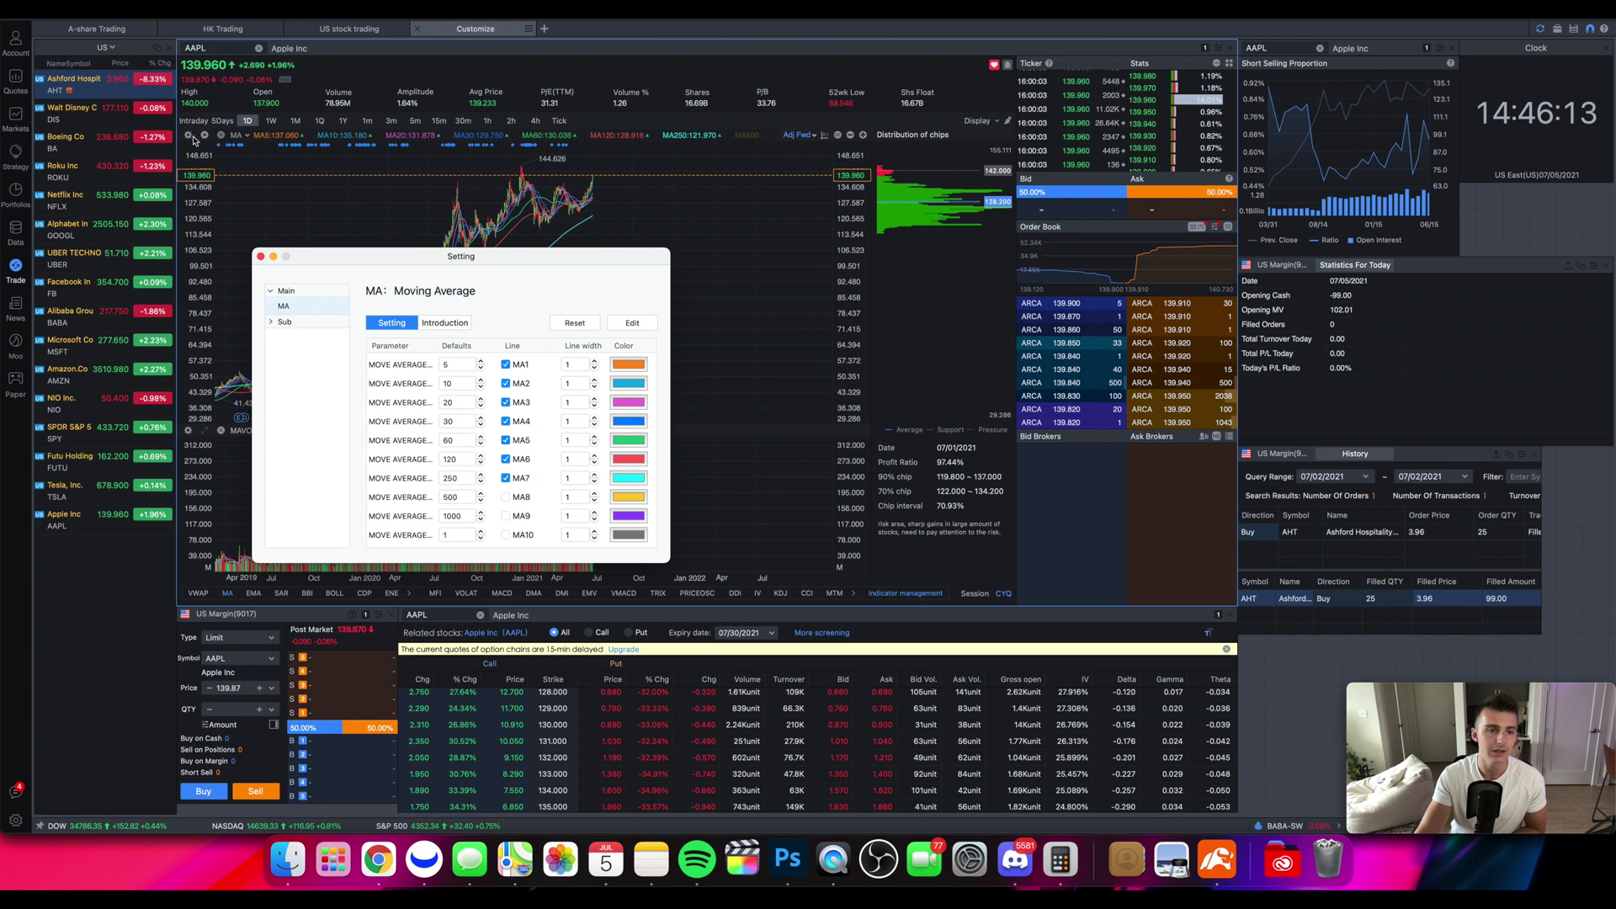
left_click(506, 478)
left_click(505, 458)
left_click(505, 440)
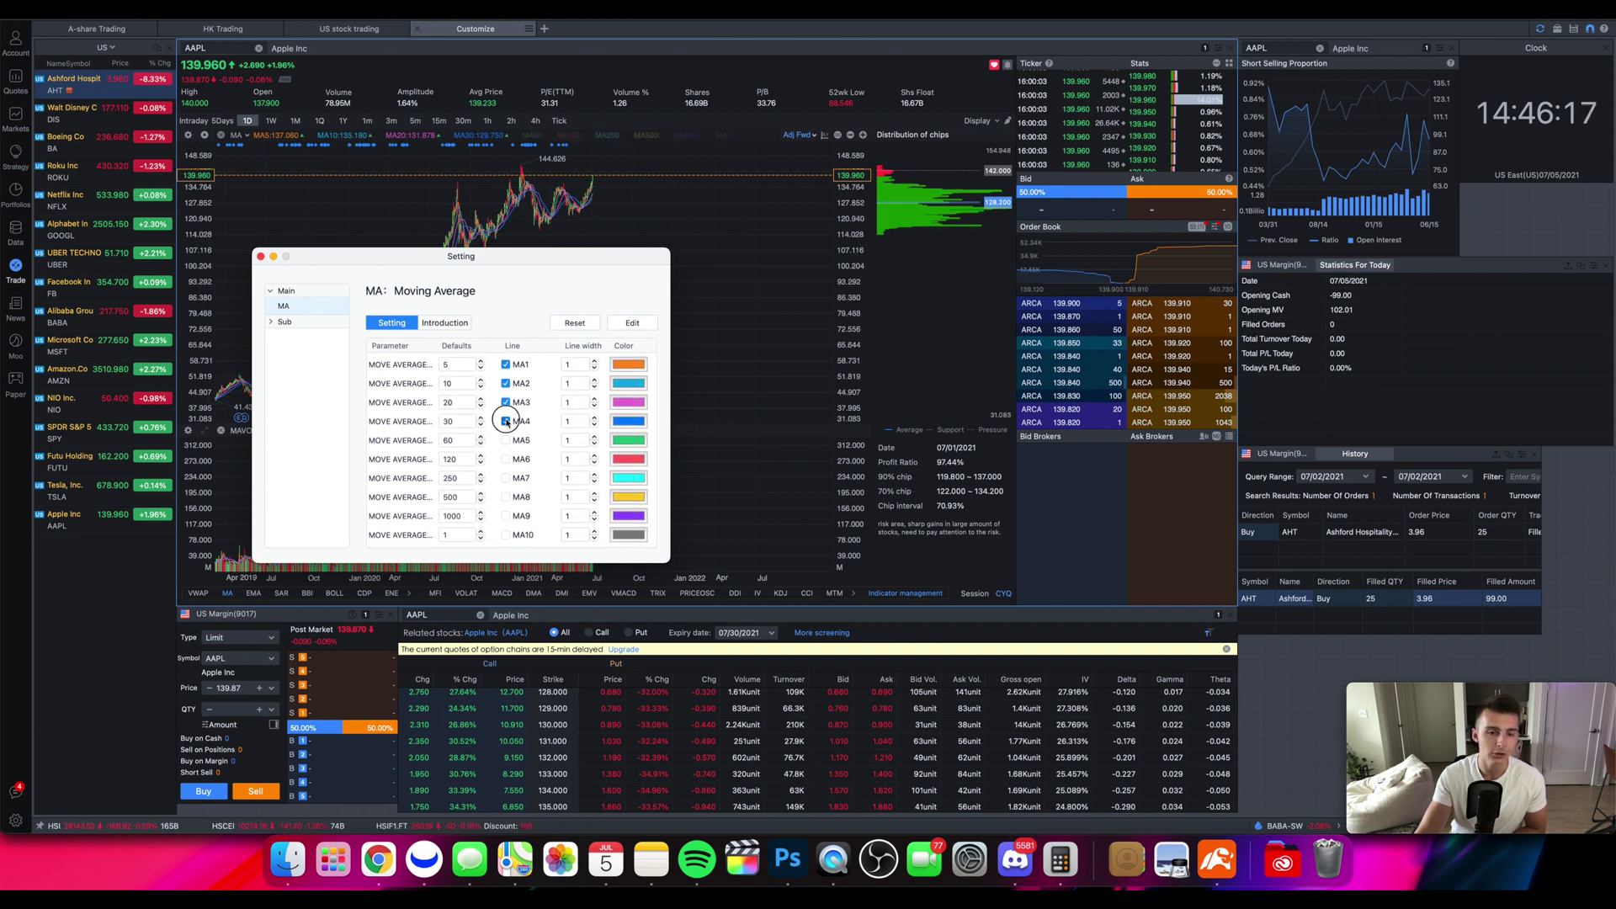
left_click(505, 421)
left_click(505, 402)
left_click(505, 383)
left_click(506, 365)
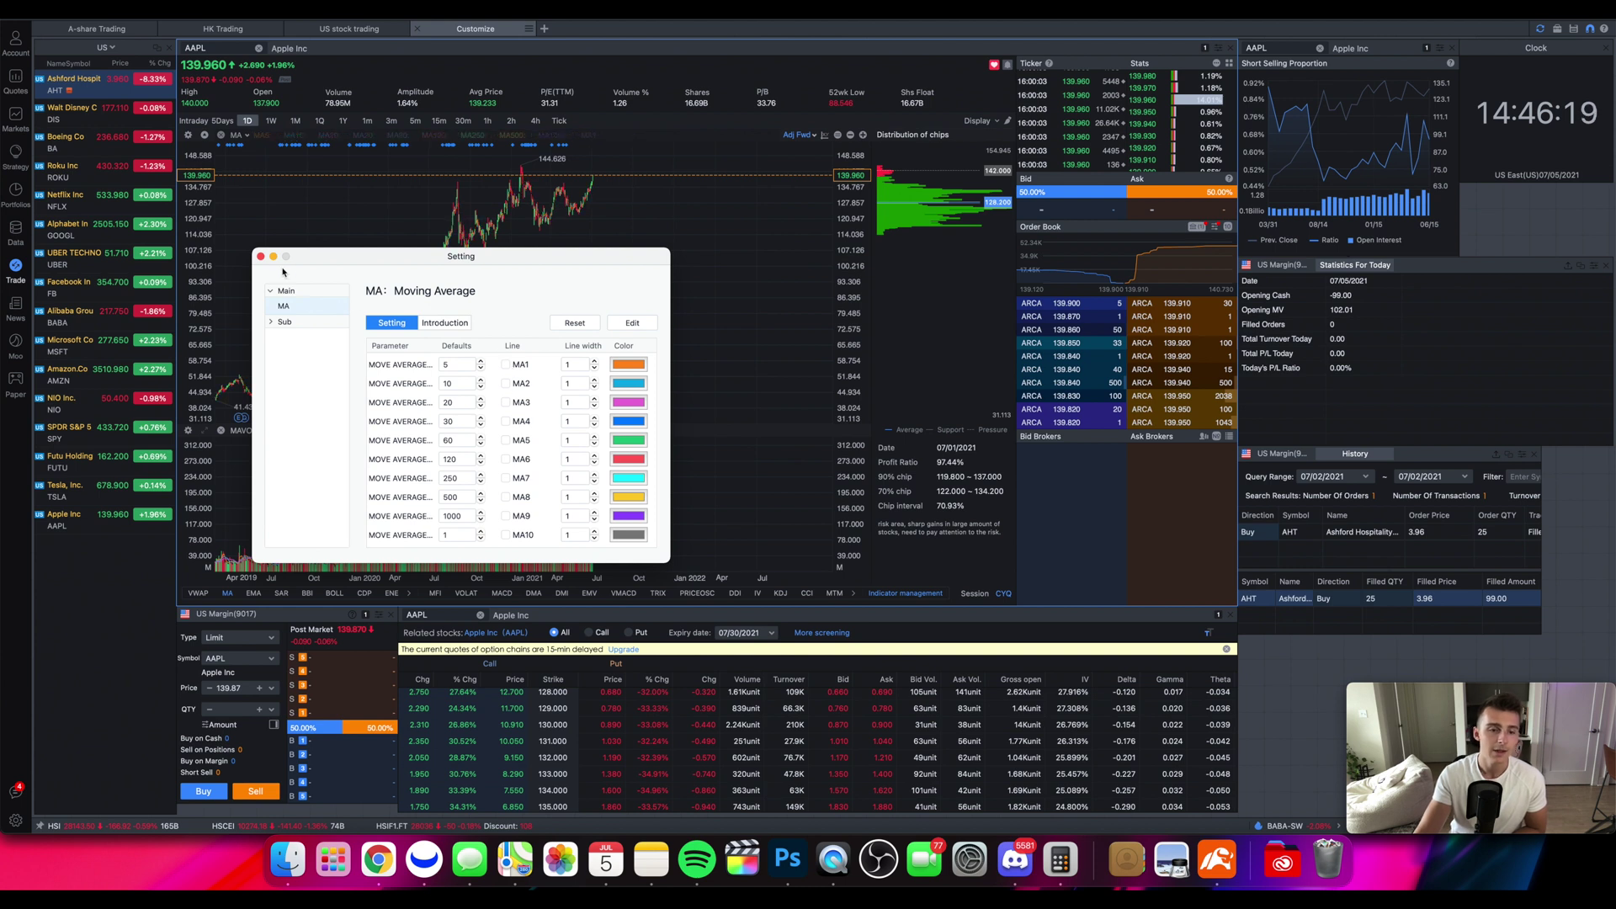
left_click(261, 256)
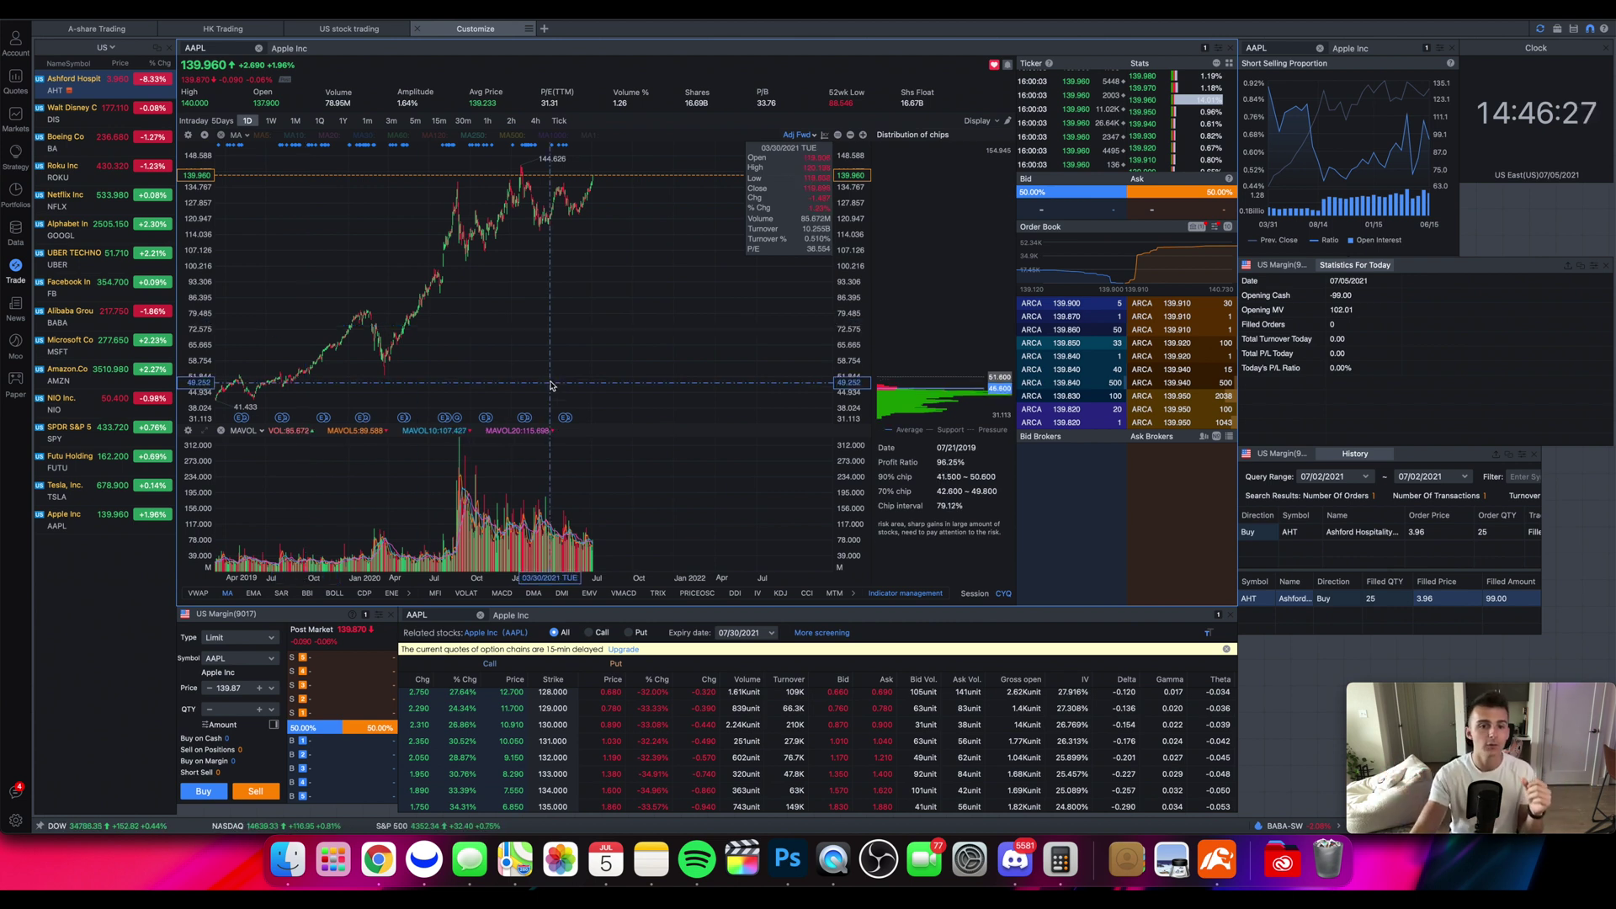
scroll(547, 382, "up", 5)
Zoom the AAPL daily chart and pan toward recent dates to show about the last year.
scroll(551, 396, "up", 5)
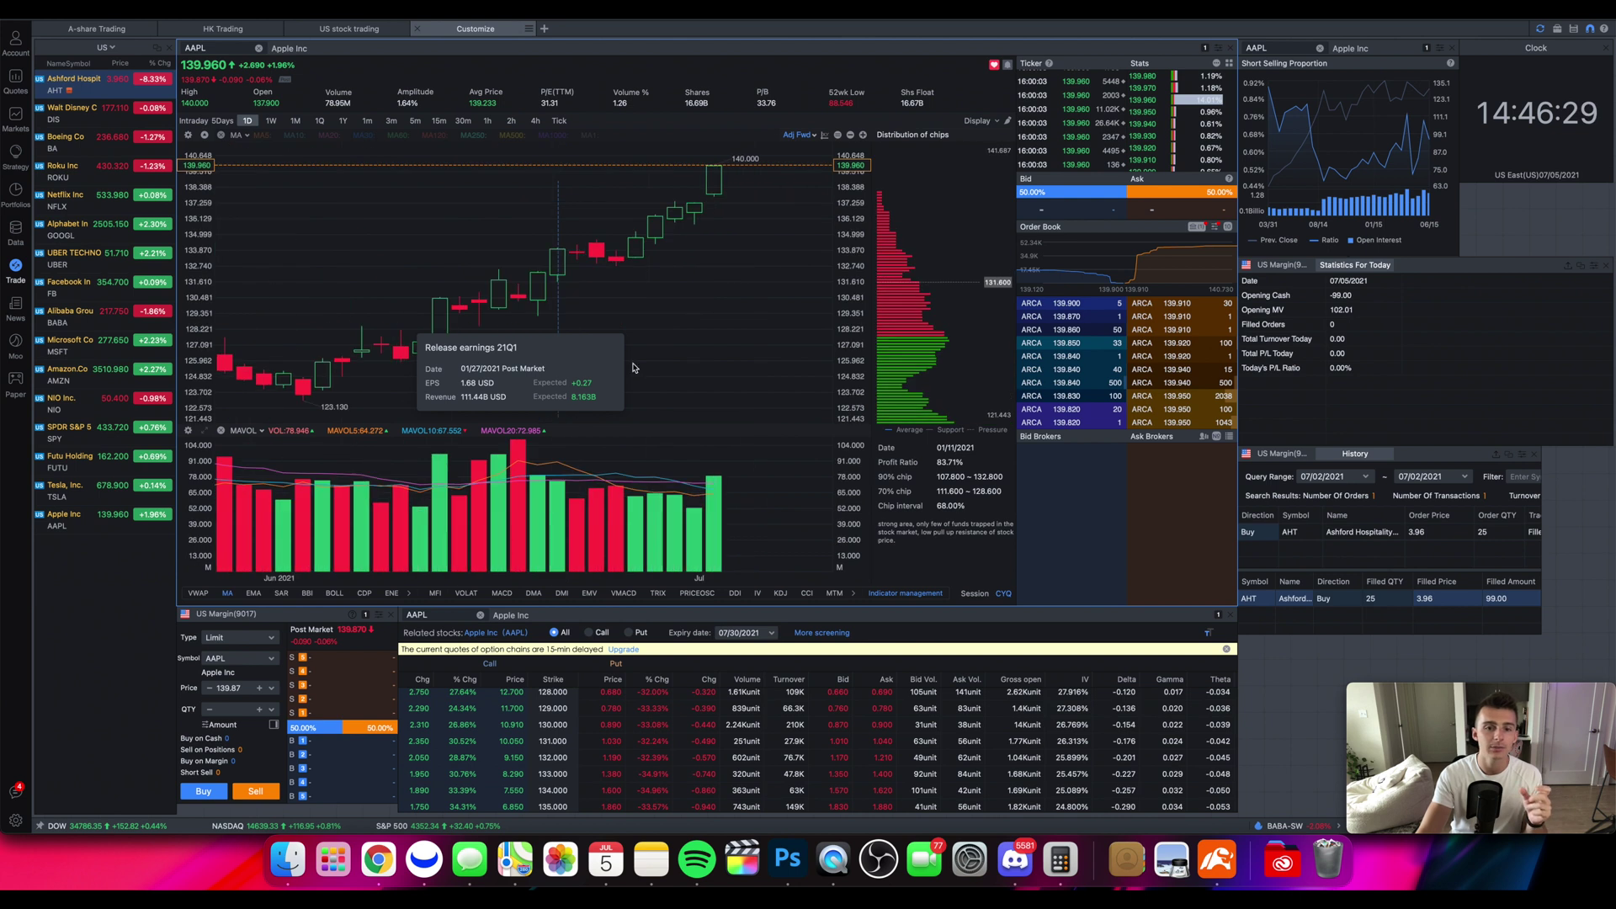
scroll(634, 368, "down", 10)
scroll(807, 277, "up", 3)
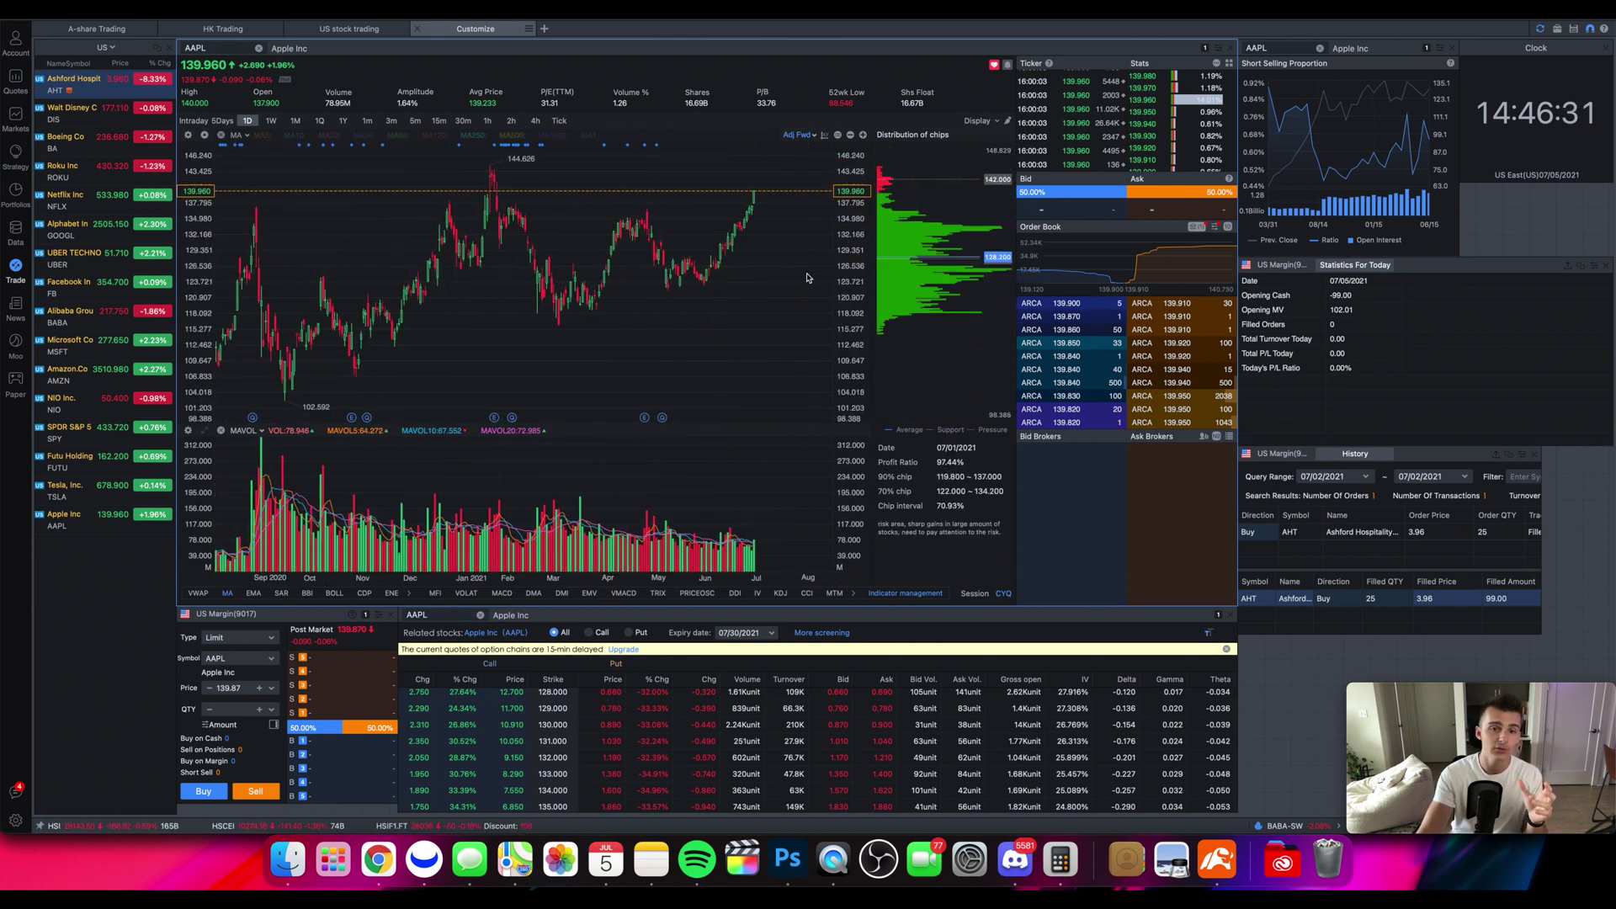
scroll(806, 278, "down", 5)
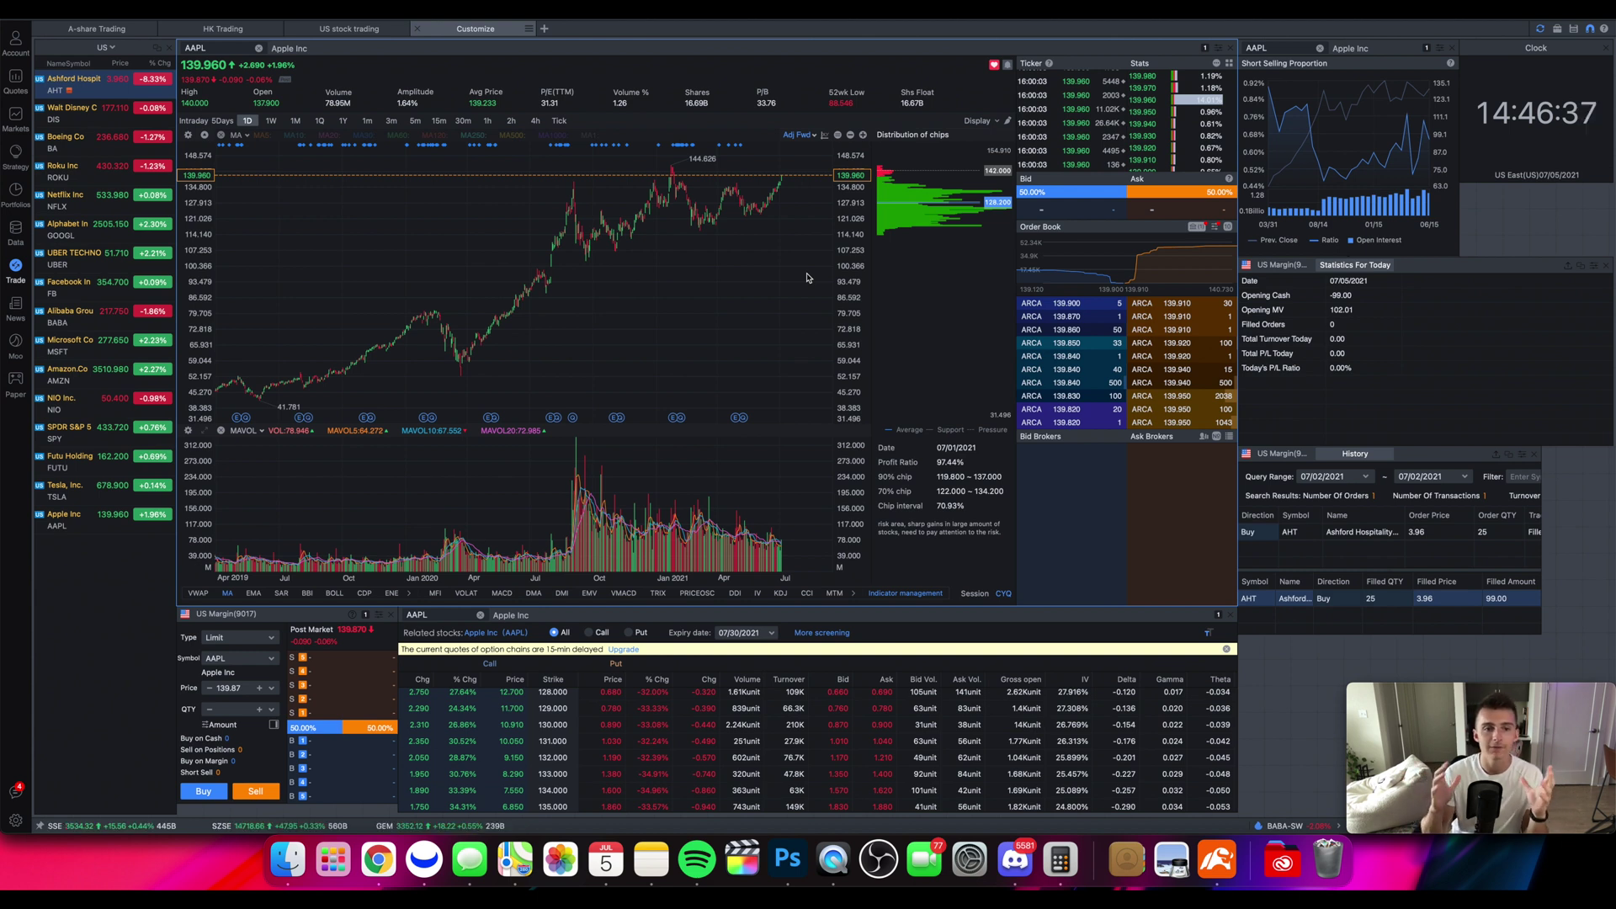
scroll(792, 183, "up", 3)
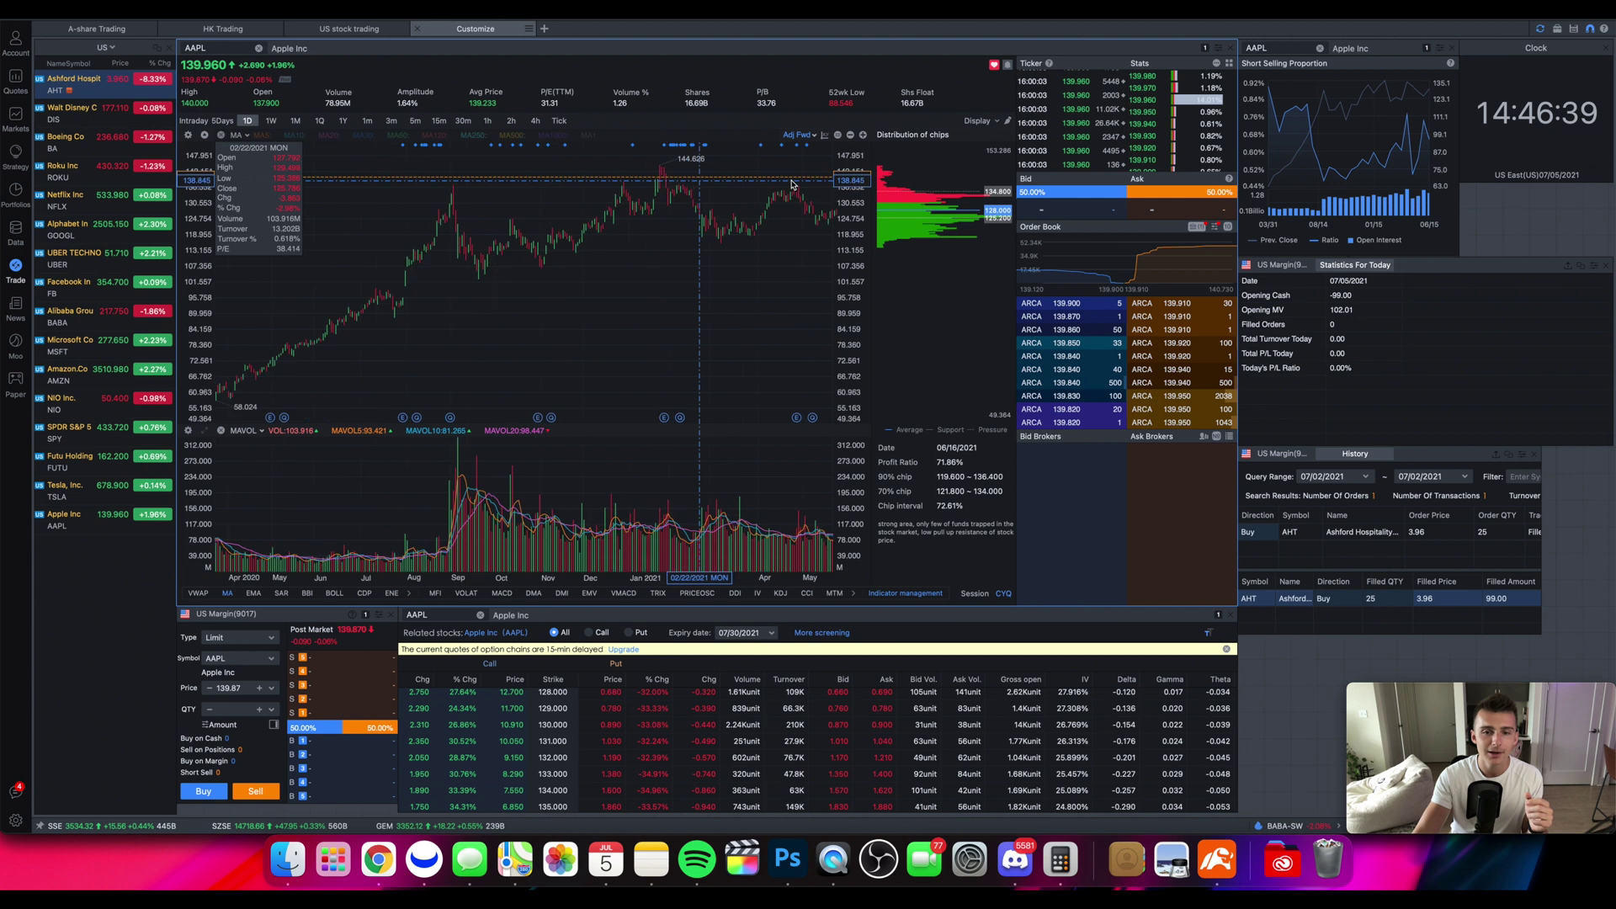
scroll(792, 183, "up", 3)
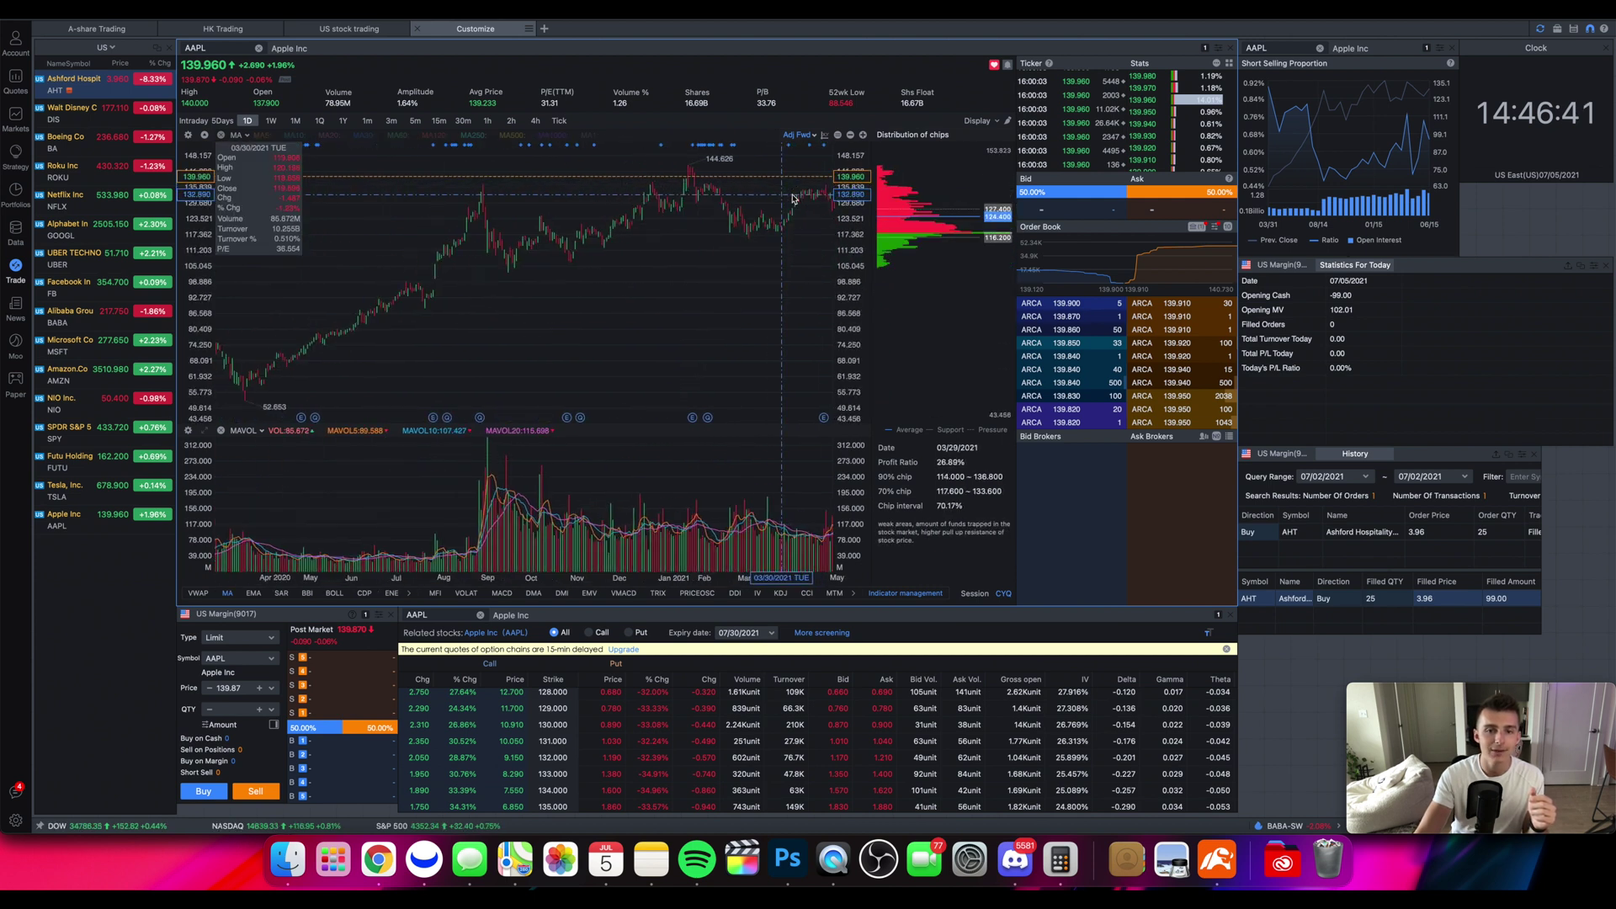
scroll(792, 199, "right", 5)
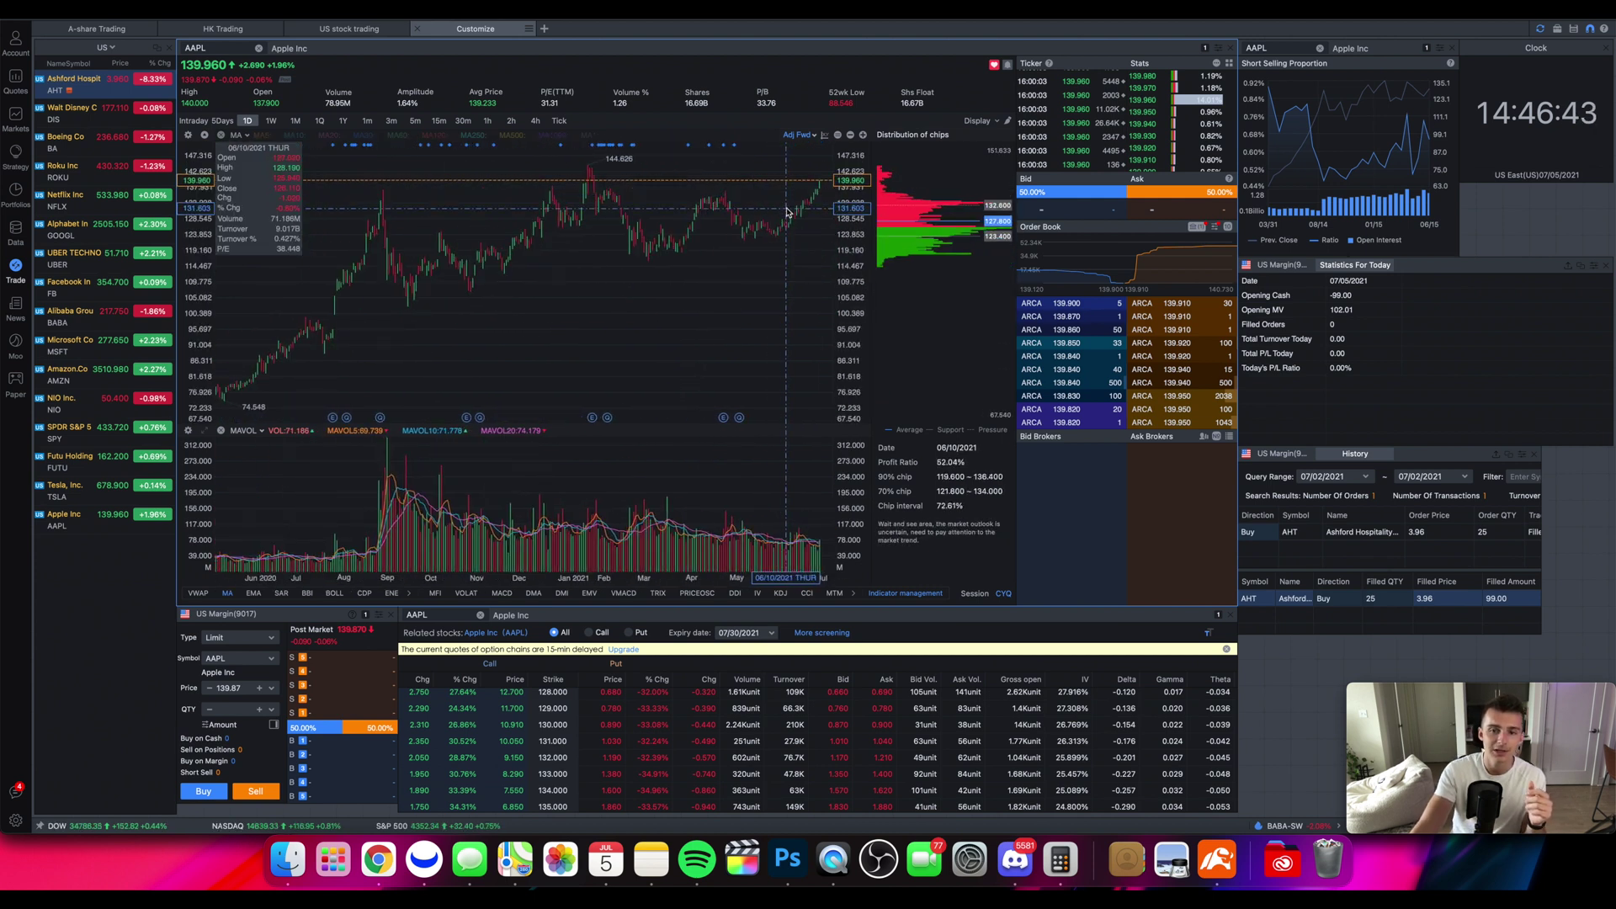
scroll(787, 212, "right", 5)
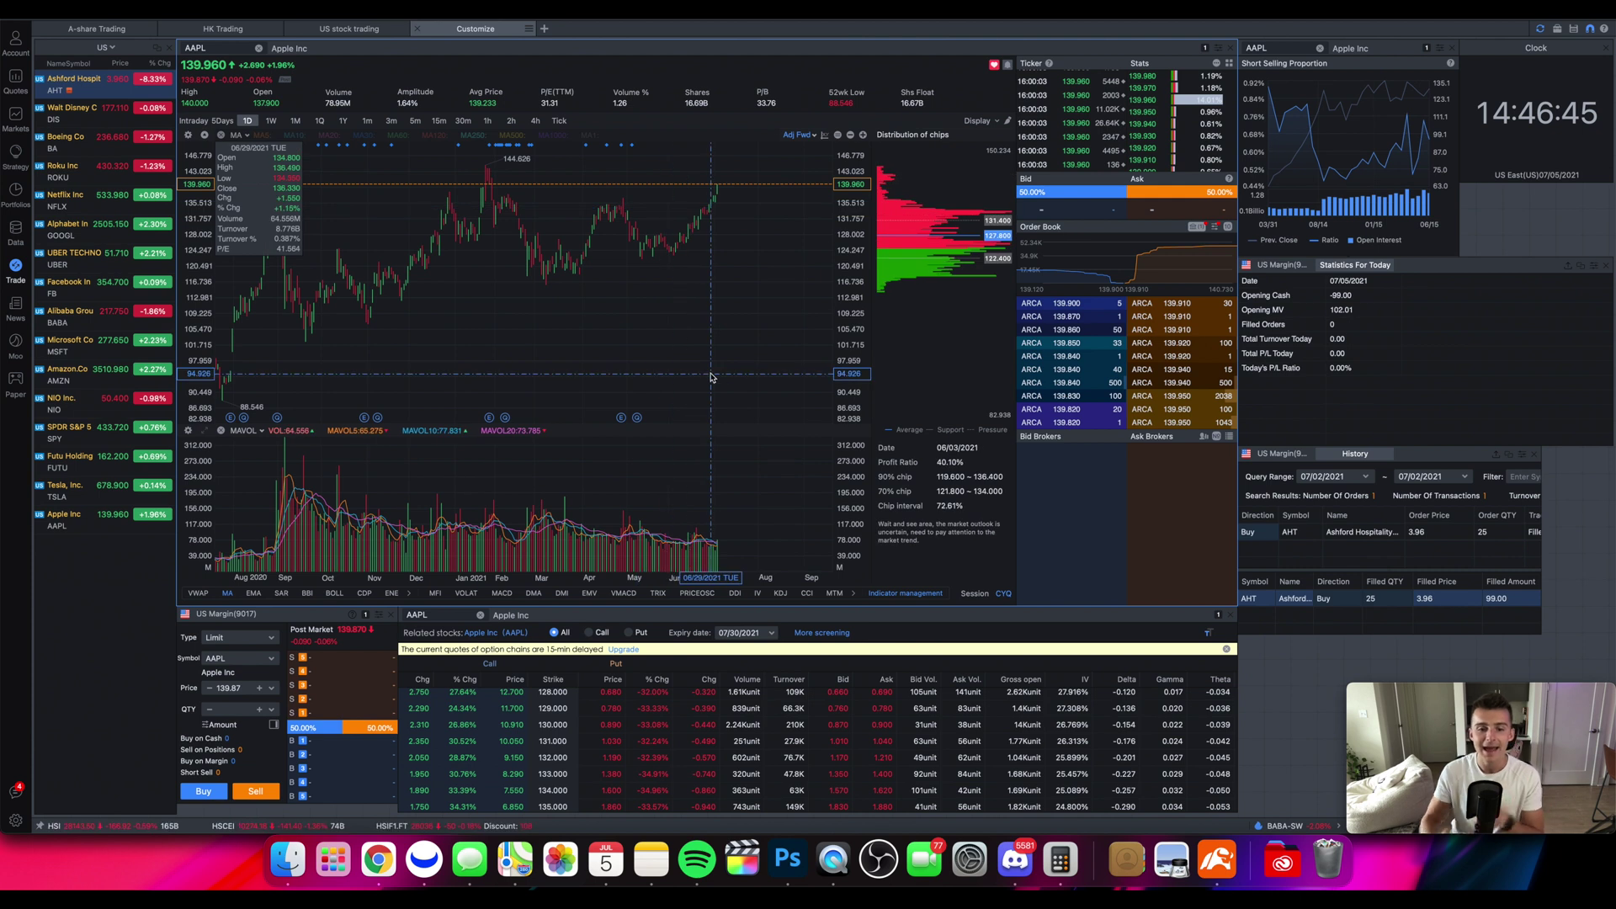